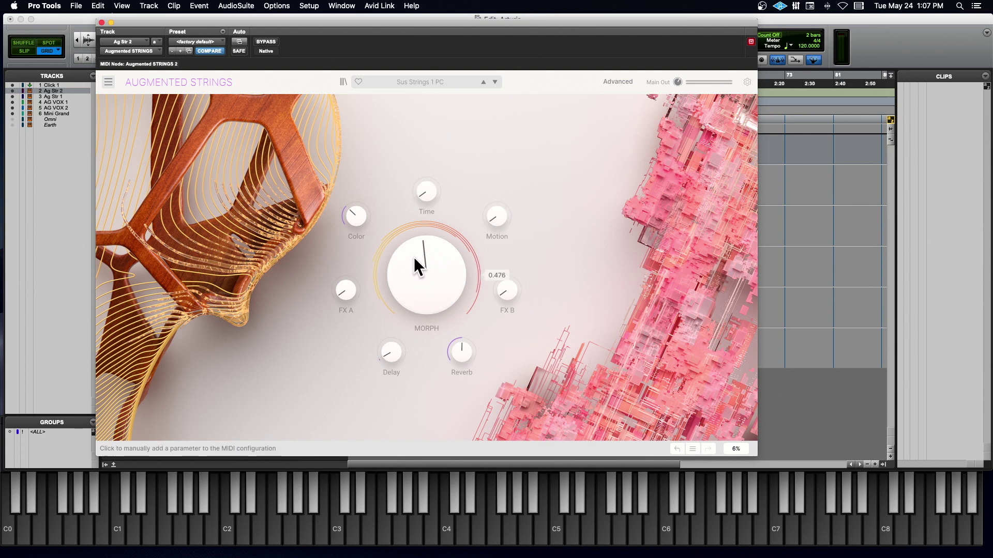
# Step: Look over the main menu's preset and window resizing options, and the full preset list
pyautogui.moveTo(417, 249)
pyautogui.mouseDown()
pyautogui.moveTo(418, 220)
pyautogui.moveTo(414, 250)
pyautogui.mouseUp()
pyautogui.click(108, 82)
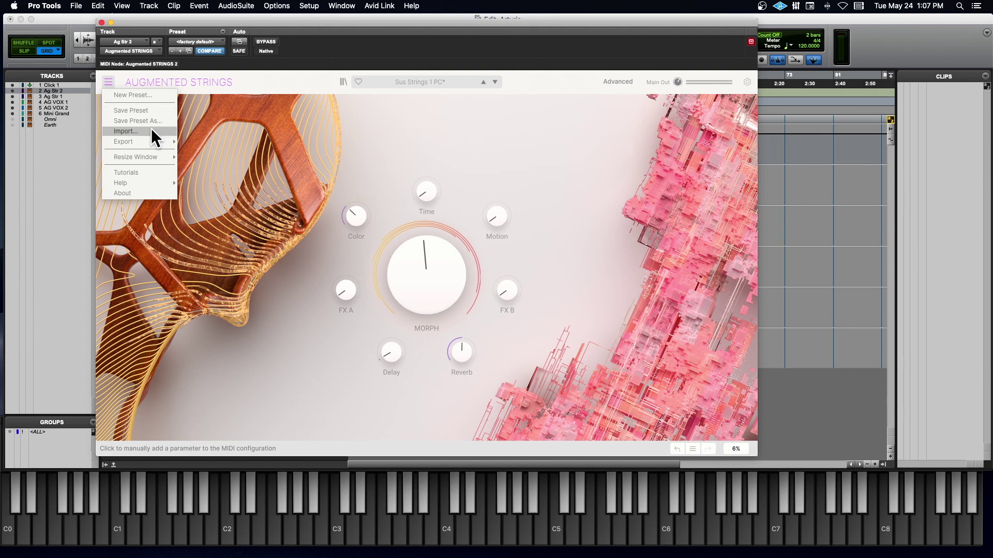
pyautogui.moveTo(153, 156)
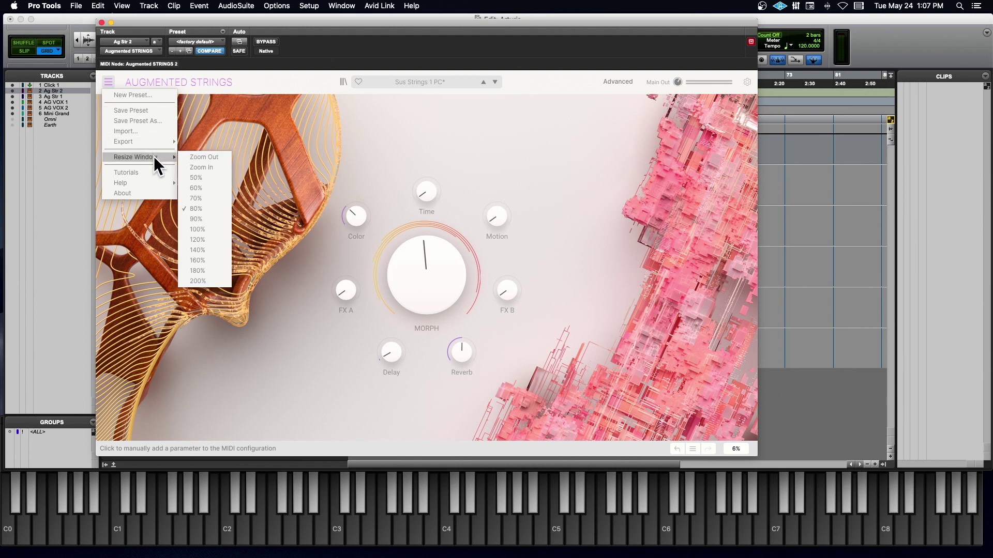
pyautogui.moveTo(143, 180)
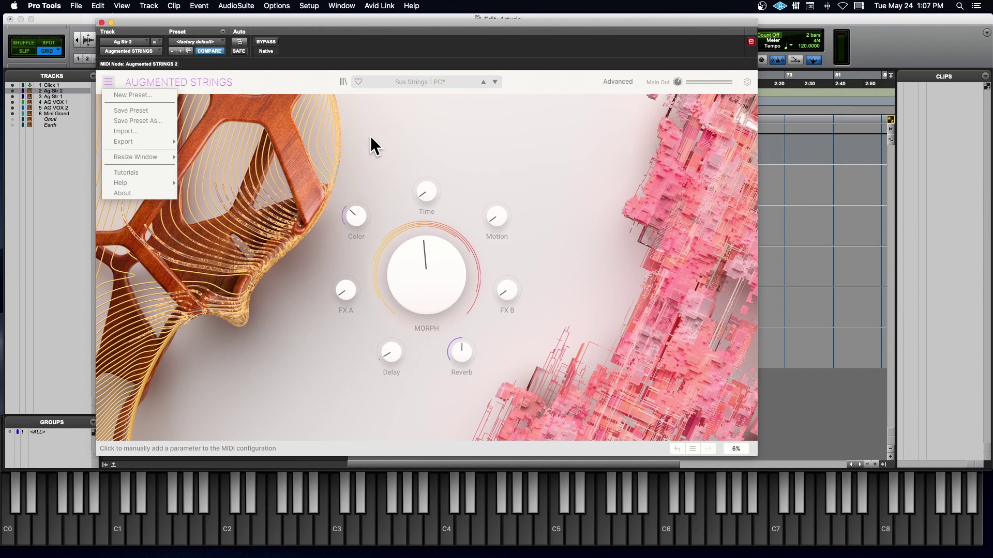
pyautogui.click(396, 158)
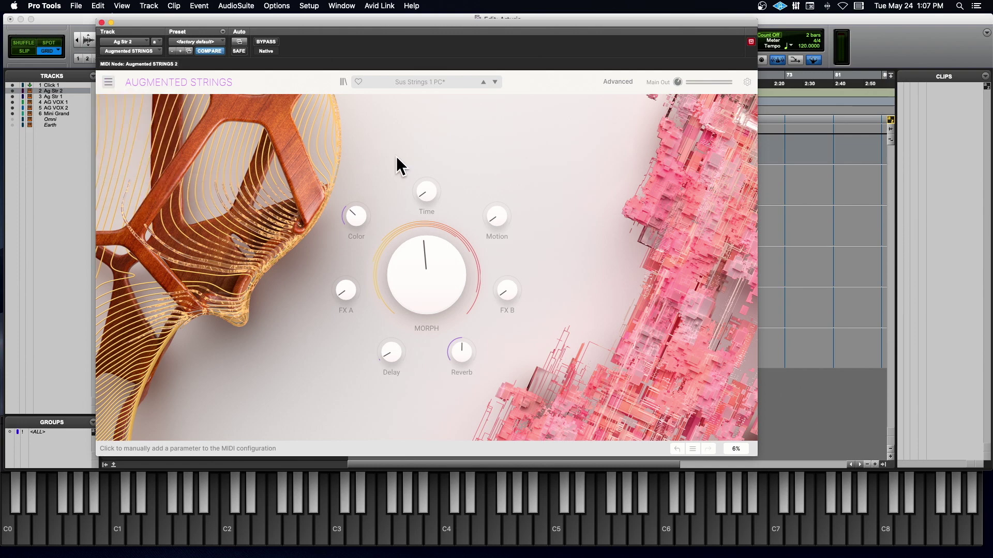
pyautogui.click(386, 82)
pyautogui.moveTo(387, 93)
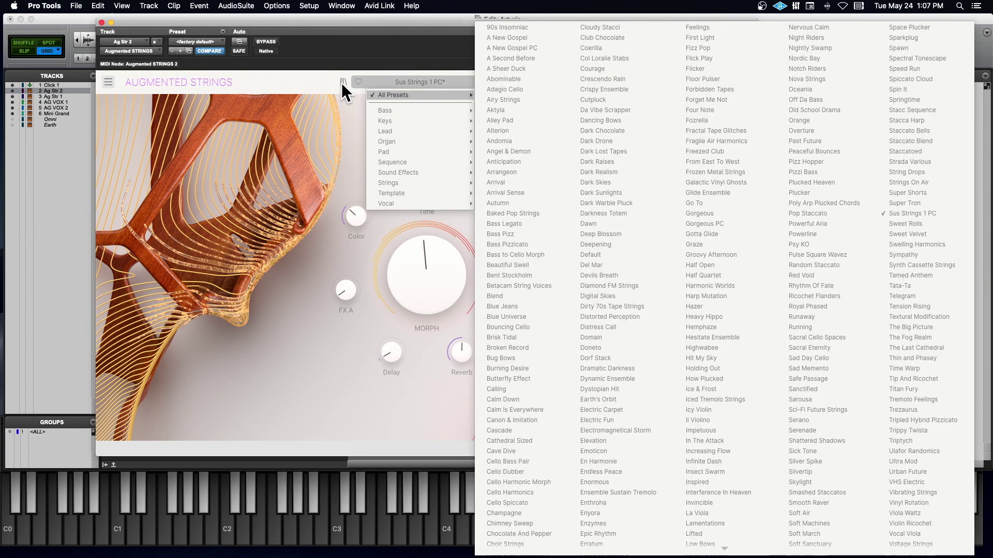
# Step: Browse the sound banks and reload the Sus Strings 1 PC preset from the PC Presets bank, returning to the play page
pyautogui.click(343, 82)
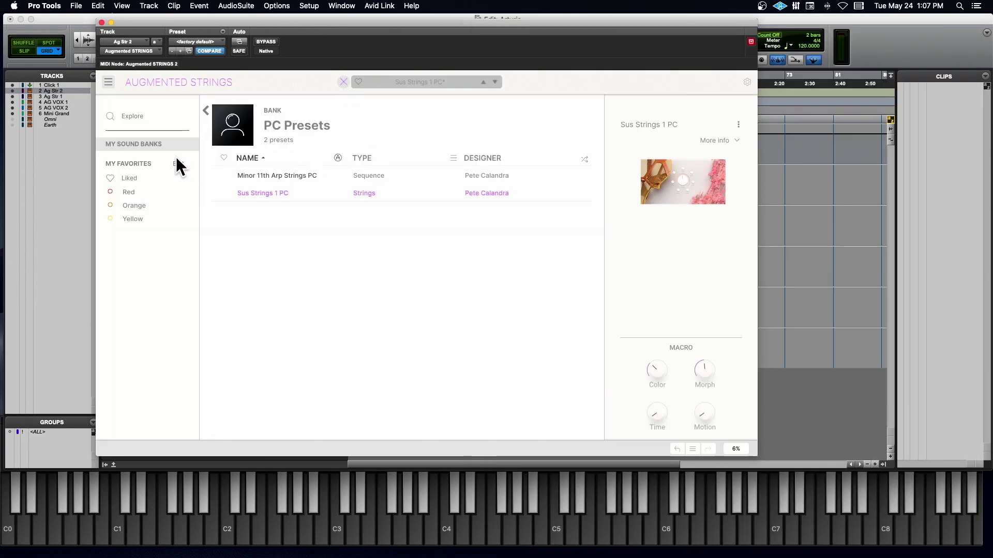
pyautogui.click(153, 139)
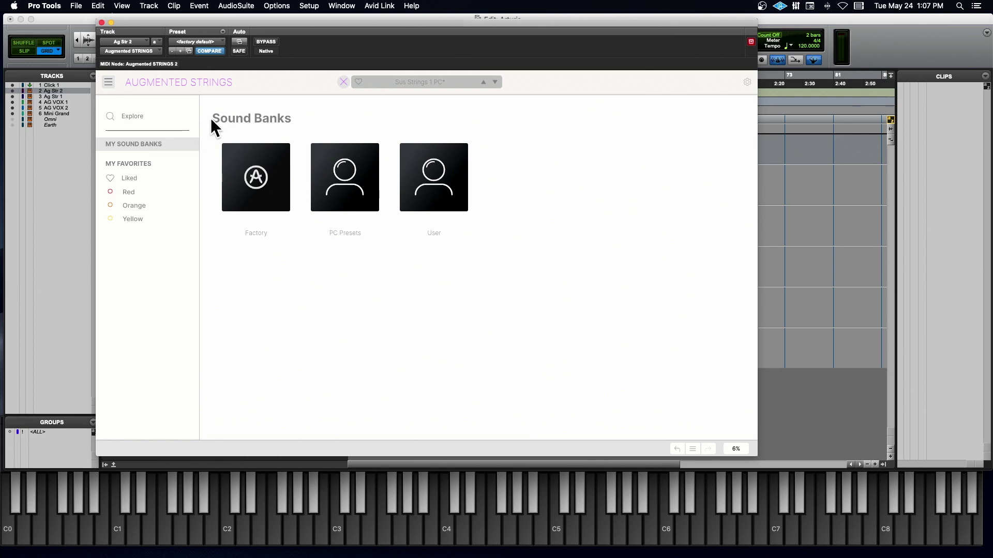
pyautogui.click(236, 180)
pyautogui.click(147, 145)
pyautogui.click(352, 171)
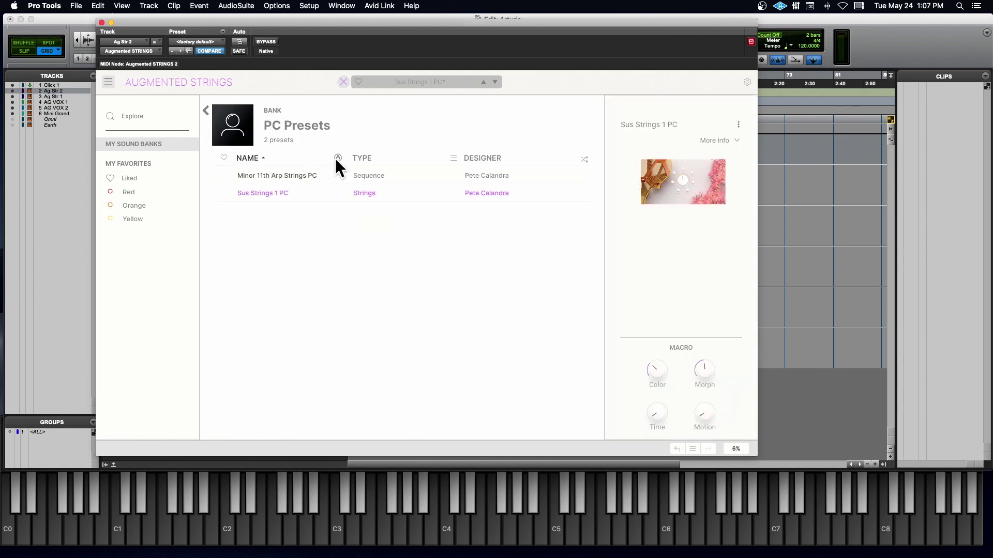
pyautogui.click(272, 192)
pyautogui.click(344, 82)
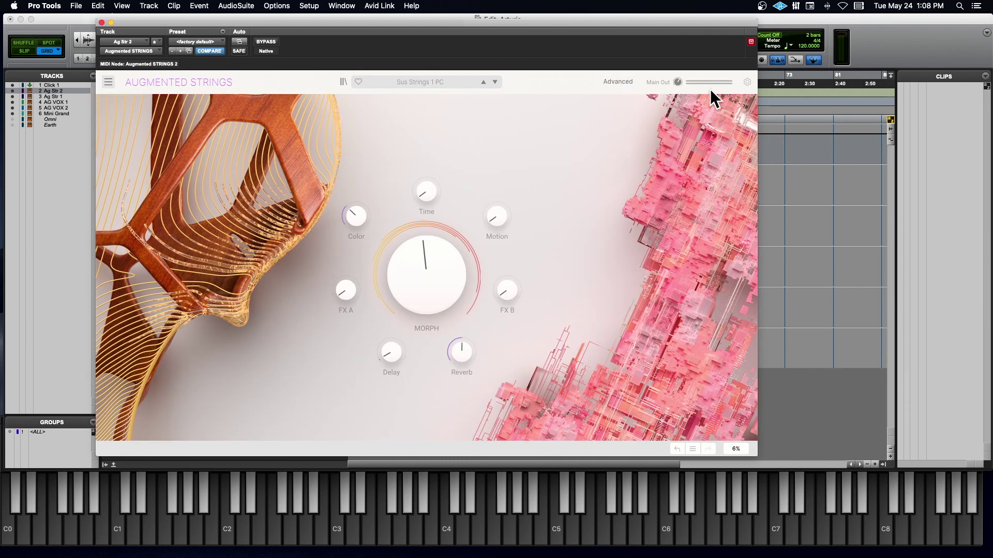
# Step: Enable MPE in the instrument's settings
pyautogui.click(746, 80)
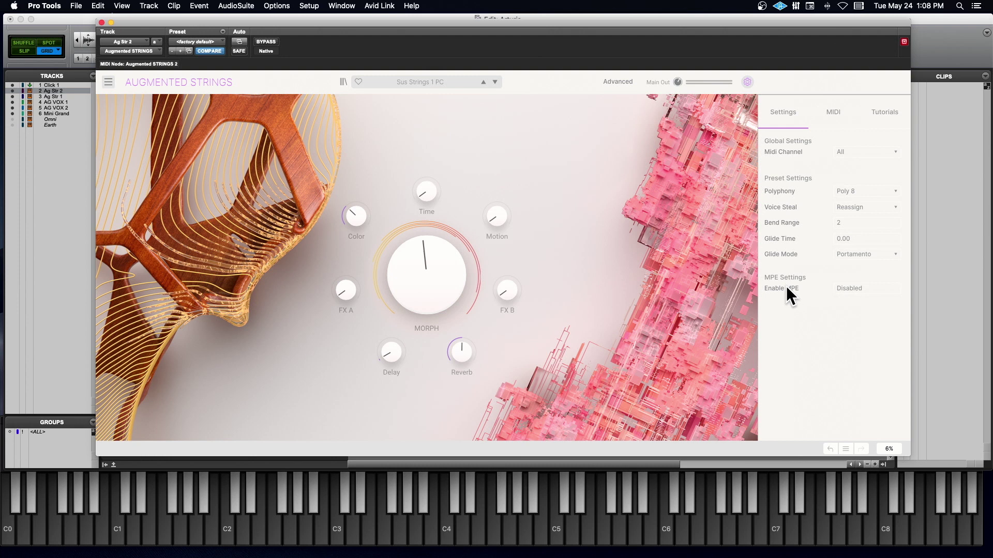
pyautogui.click(851, 288)
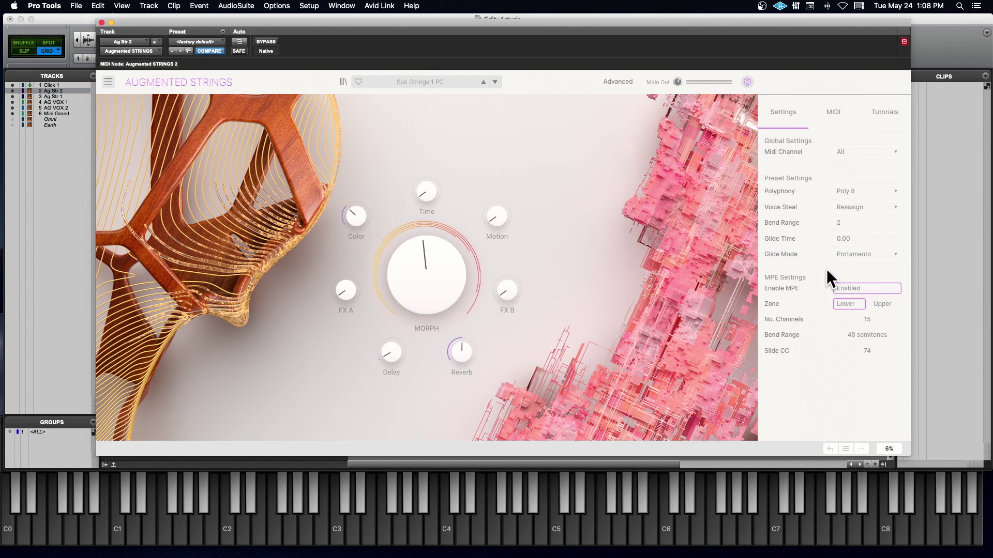
# Step: Change the Reverb control's MIDI CC assignment to 17 in the PC 1 configuration
pyautogui.click(841, 112)
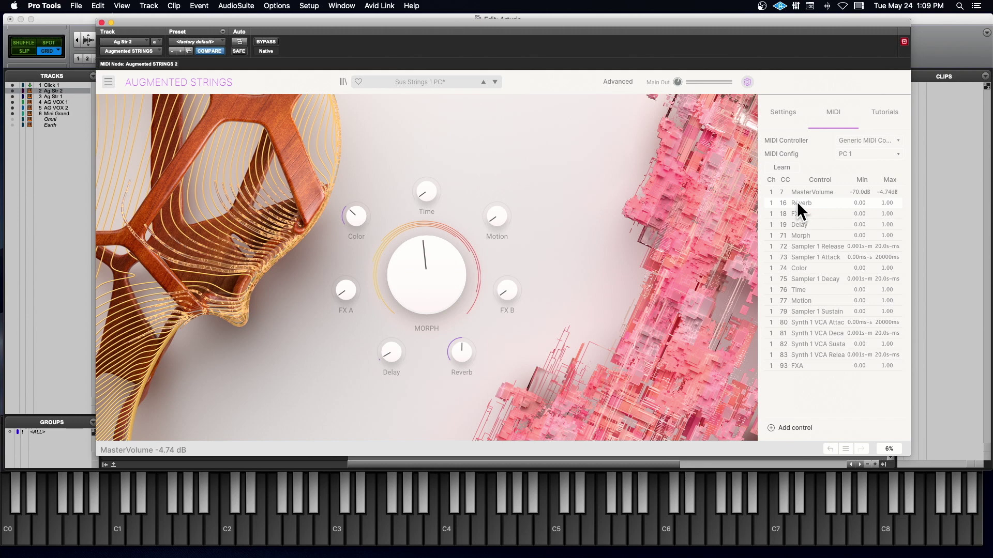
pyautogui.click(784, 203)
pyautogui.press('BackSpace')
pyautogui.write('5')
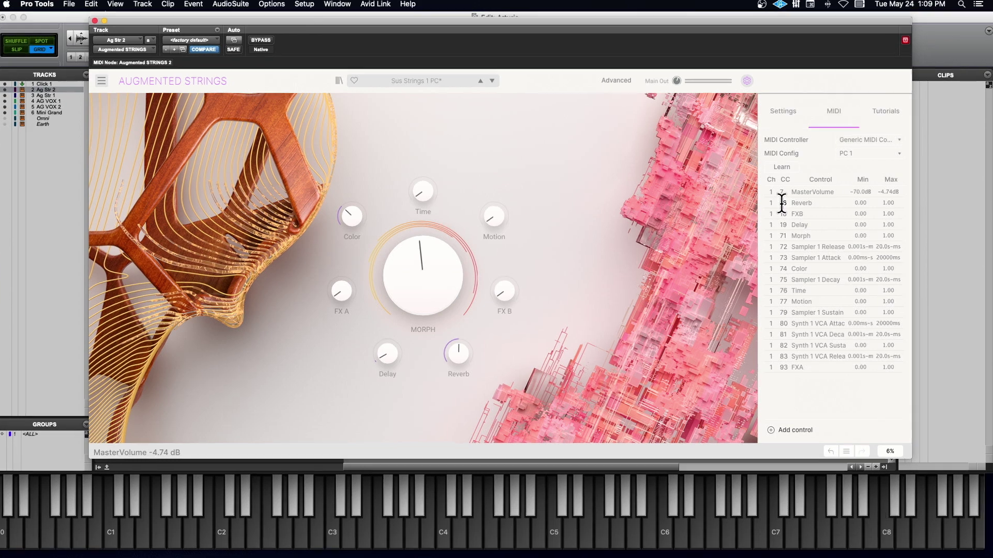
pyautogui.press('BackSpace')
pyautogui.write('6')
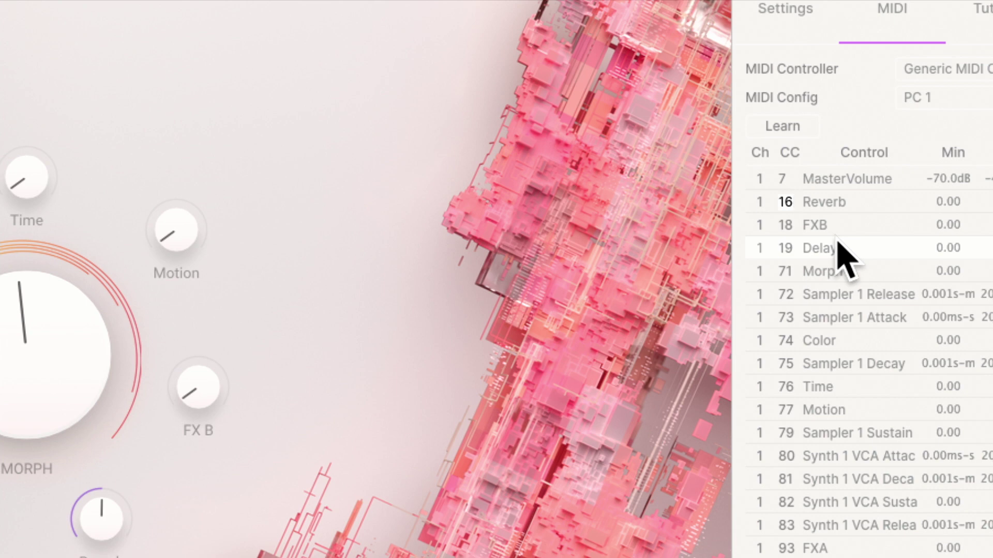
pyautogui.press('BackSpace')
pyautogui.write('7')
pyautogui.press('Return')
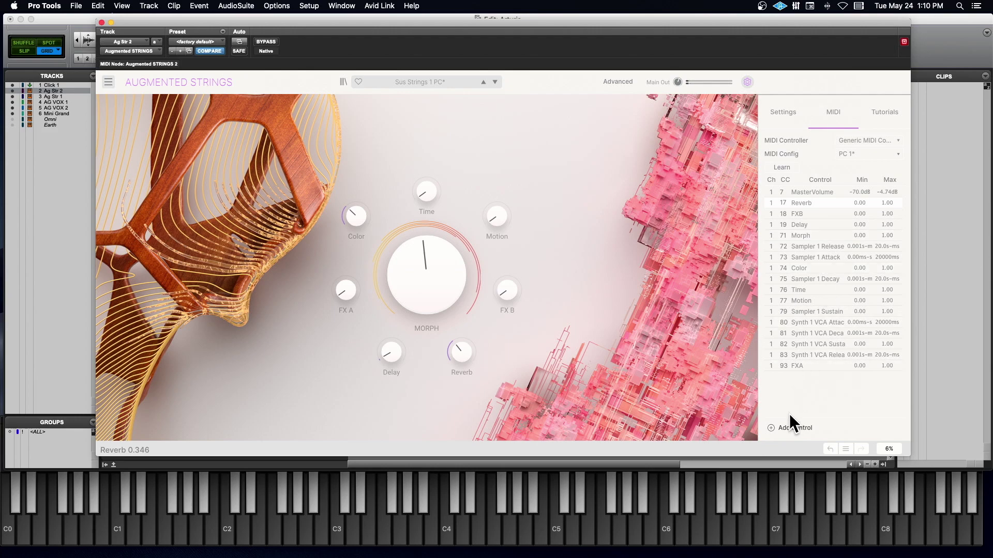
# Step: Look through the parameters available for adding to the MIDI configuration without adding one
pyautogui.click(772, 428)
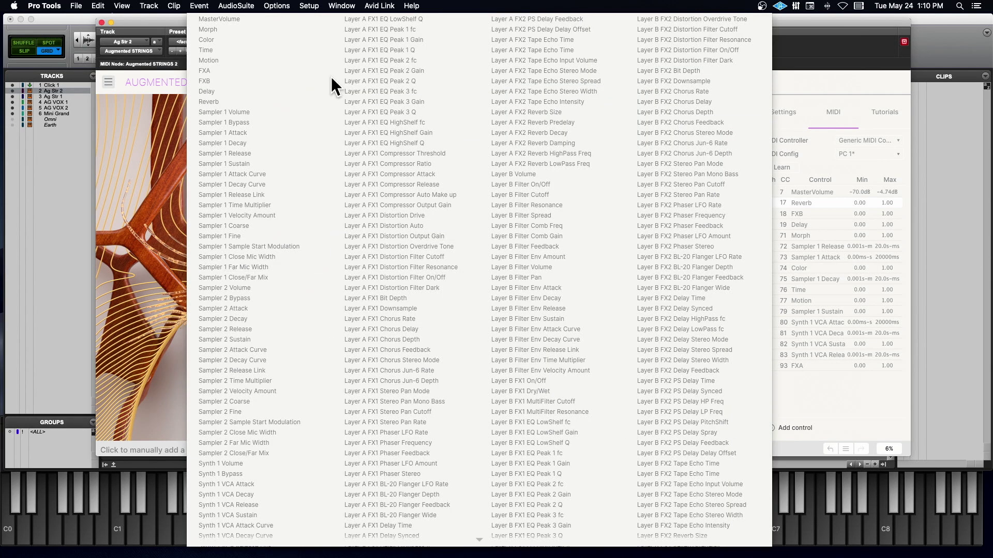
pyautogui.scroll(-15, 293, 259)
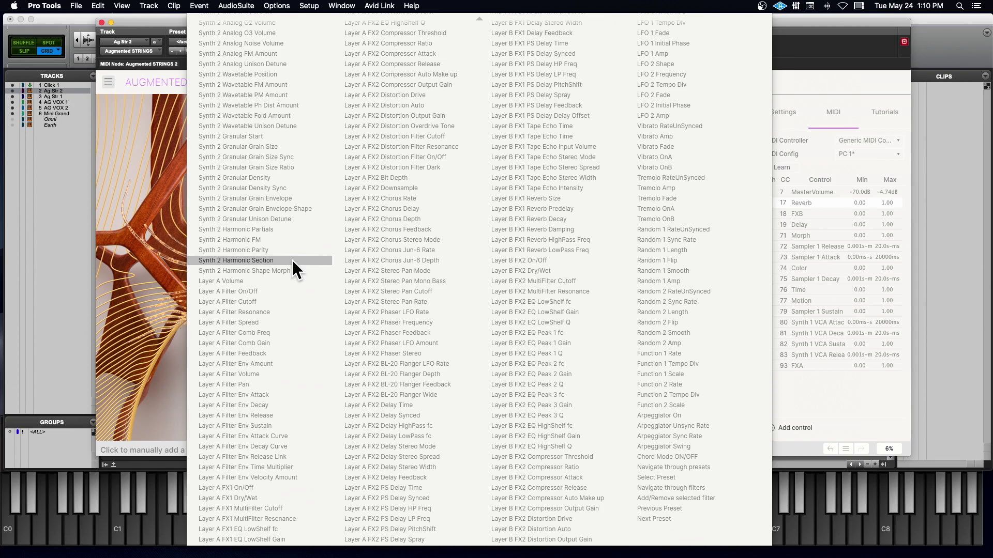
pyautogui.scroll(15, 292, 259)
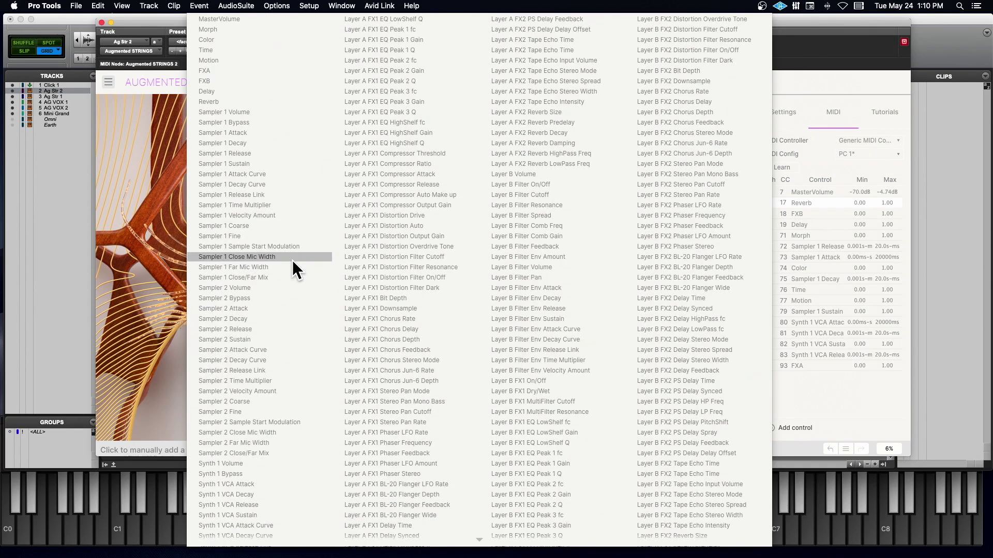
pyautogui.click(827, 74)
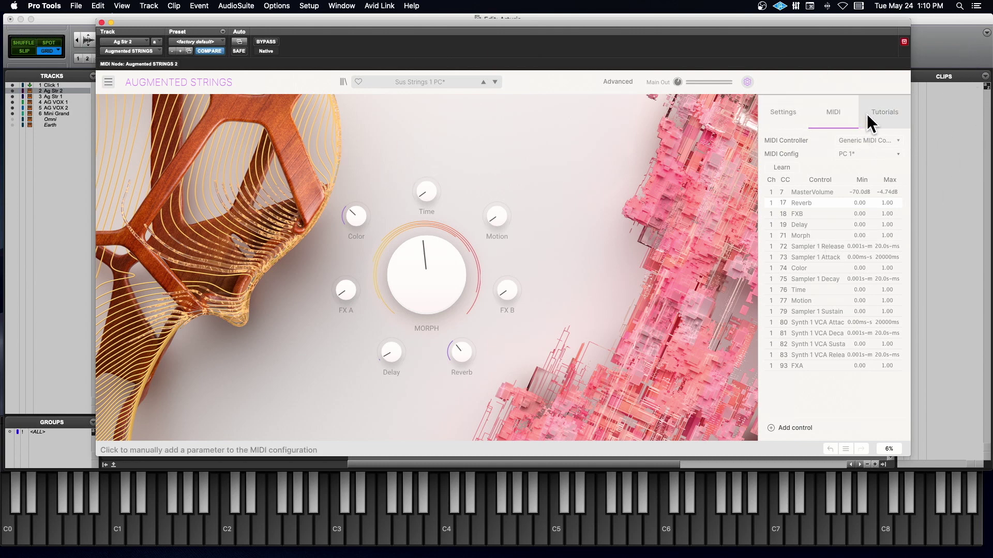
# Step: View the Welcome to Augmented STRINGS tutorial and step through the Play Page tutorial
pyautogui.click(887, 116)
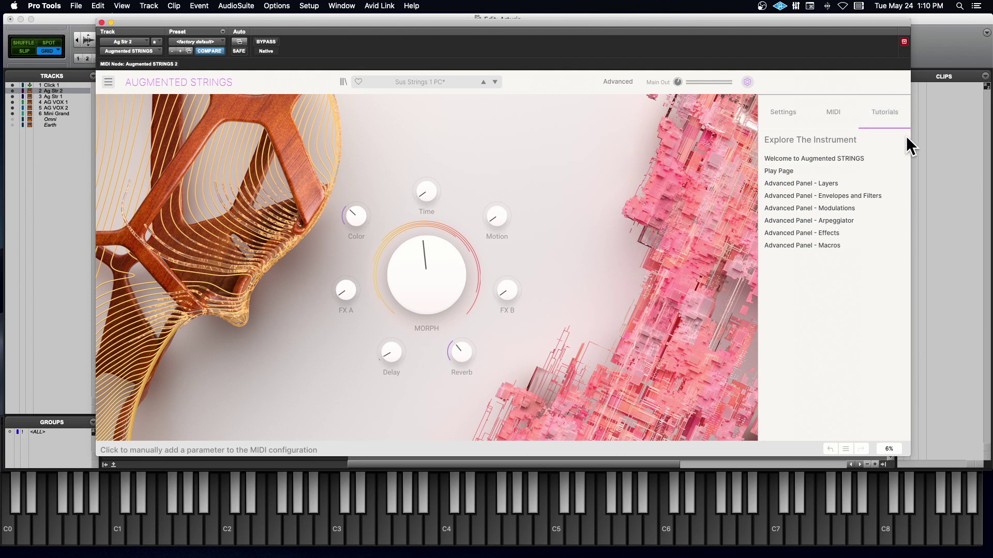
pyautogui.click(814, 158)
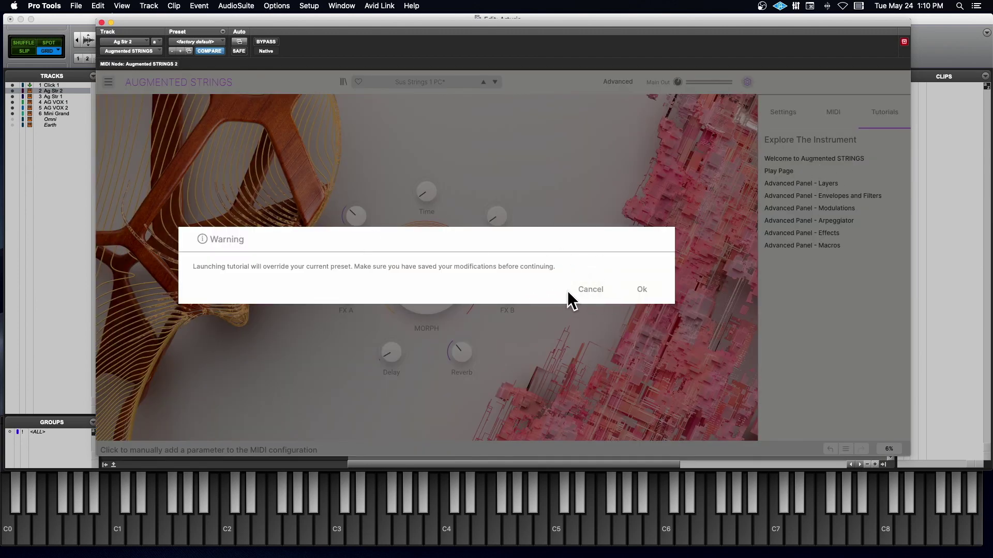
pyautogui.click(647, 289)
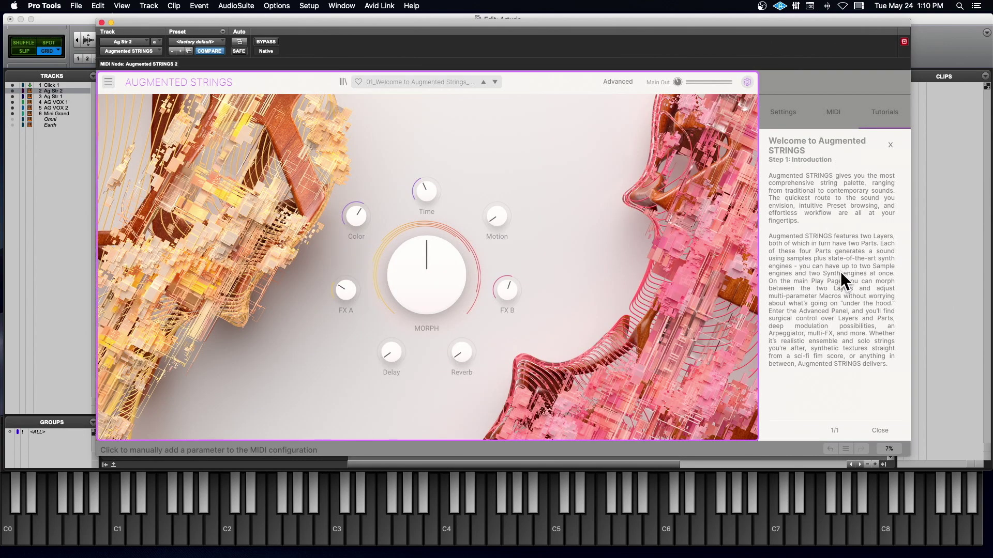
pyautogui.click(890, 144)
pyautogui.click(797, 172)
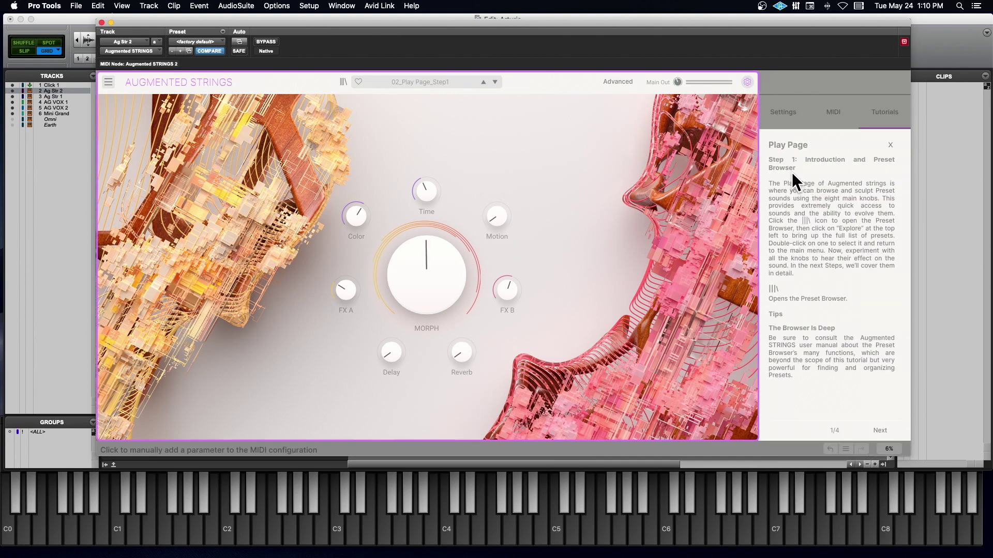
pyautogui.click(880, 430)
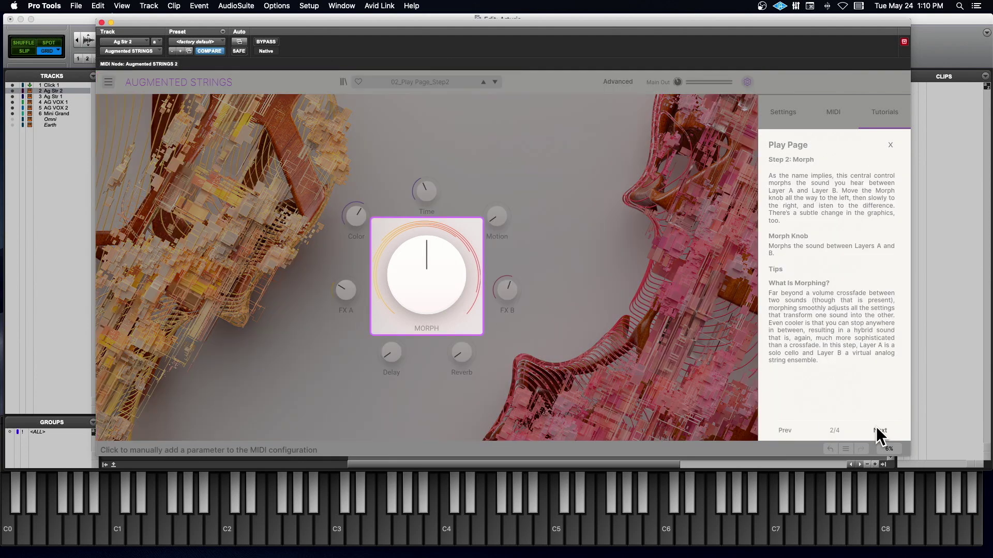
pyautogui.click(878, 430)
pyautogui.click(877, 431)
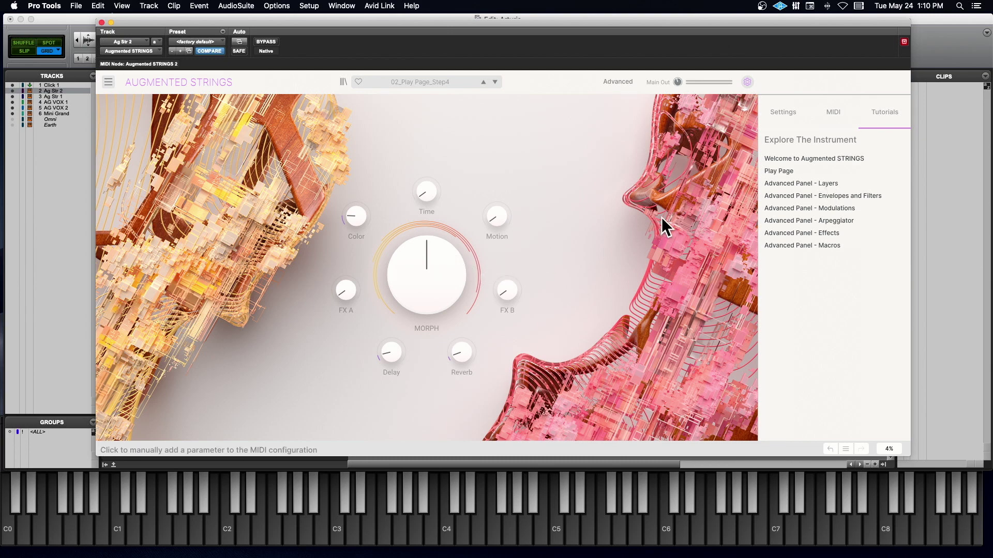
# Step: Reload the Sus Strings 1 PC preset and open its advanced editing view
pyautogui.click(343, 82)
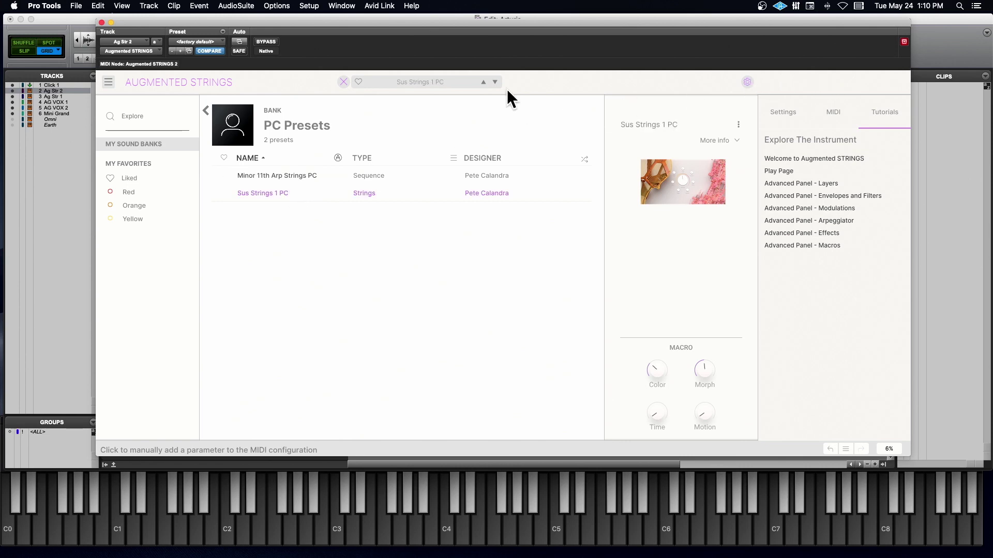
pyautogui.click(343, 82)
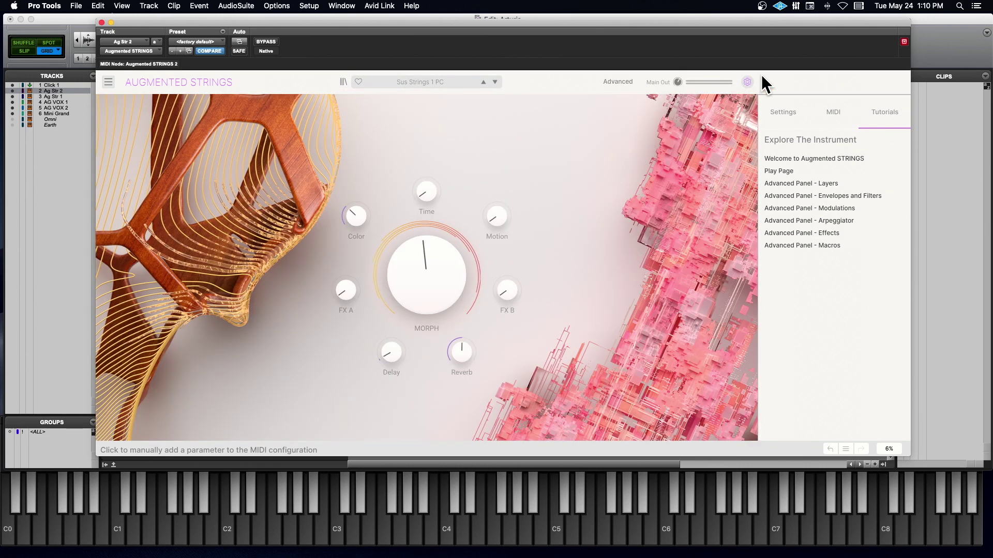
pyautogui.click(615, 81)
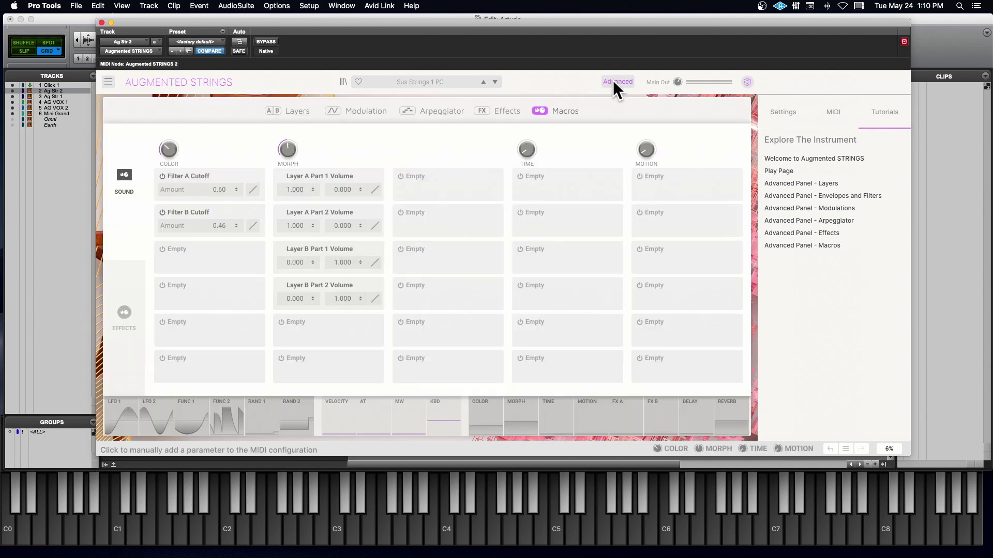
# Step: Bypass Sampler 2 in Layer A and Synth 1 in Layer B, and show Sampler 1's controls
pyautogui.click(290, 111)
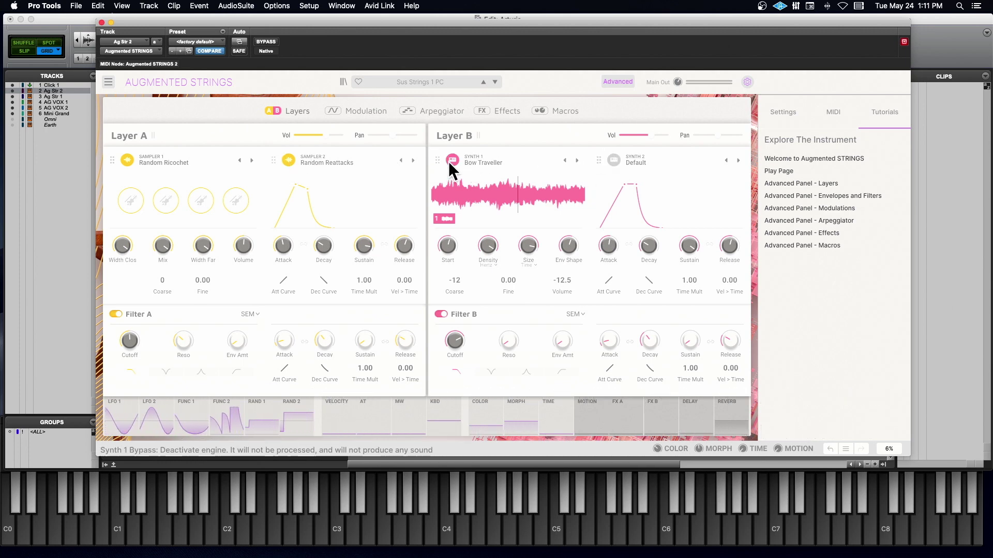
pyautogui.moveTo(448, 164)
pyautogui.mouseDown()
pyautogui.moveTo(623, 159)
pyautogui.moveTo(436, 163)
pyautogui.mouseUp()
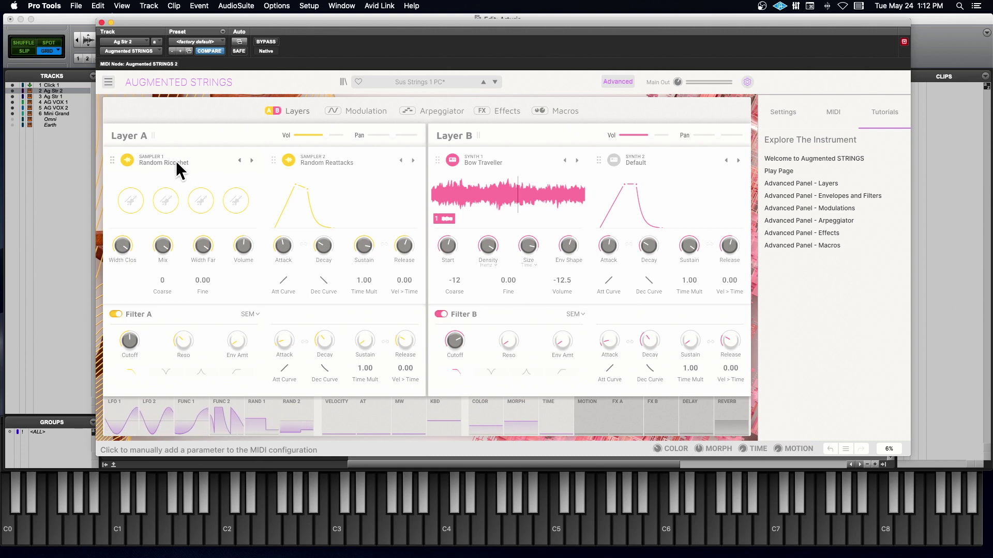
pyautogui.click(290, 161)
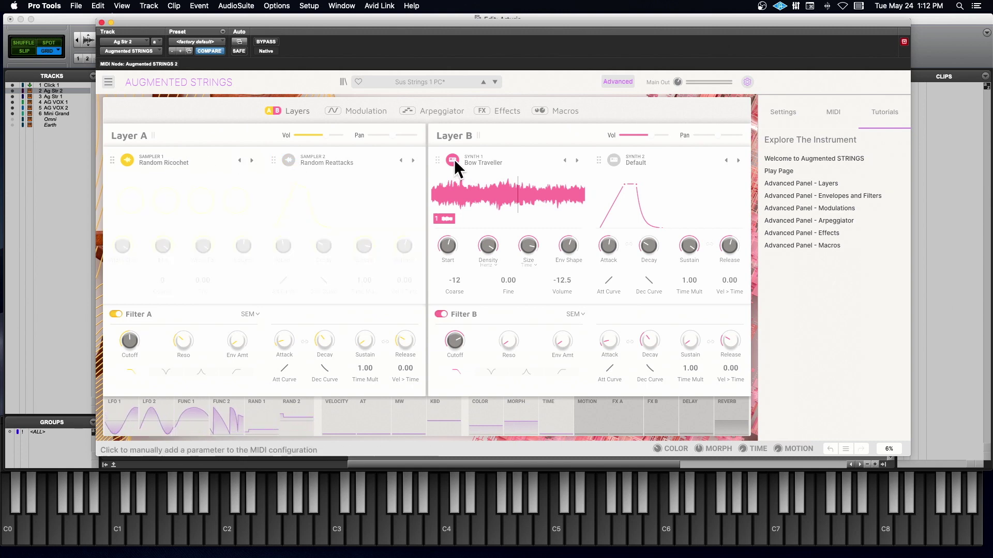
pyautogui.click(454, 162)
pyautogui.click(193, 162)
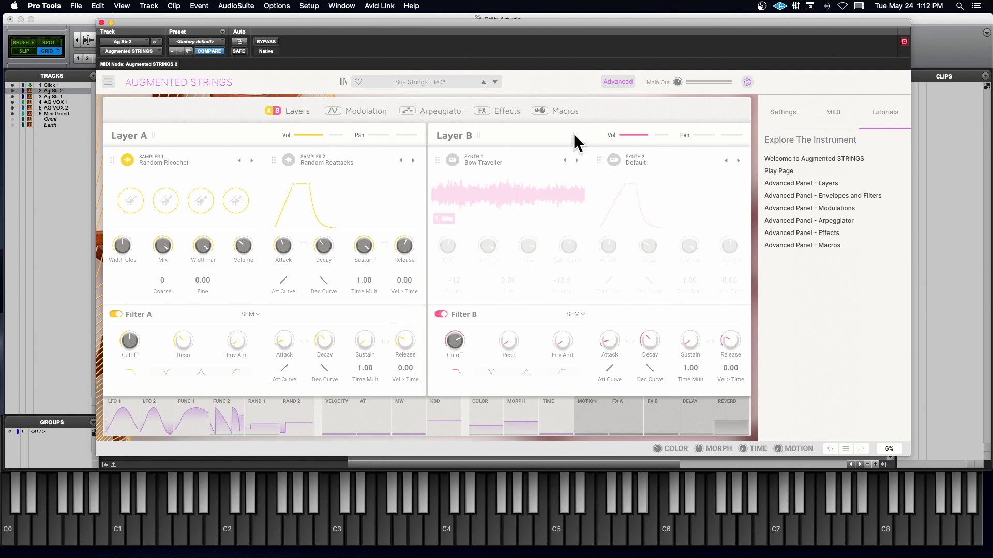
# Step: Turn off the main Tape delay and Digital reverb effects
pyautogui.click(482, 110)
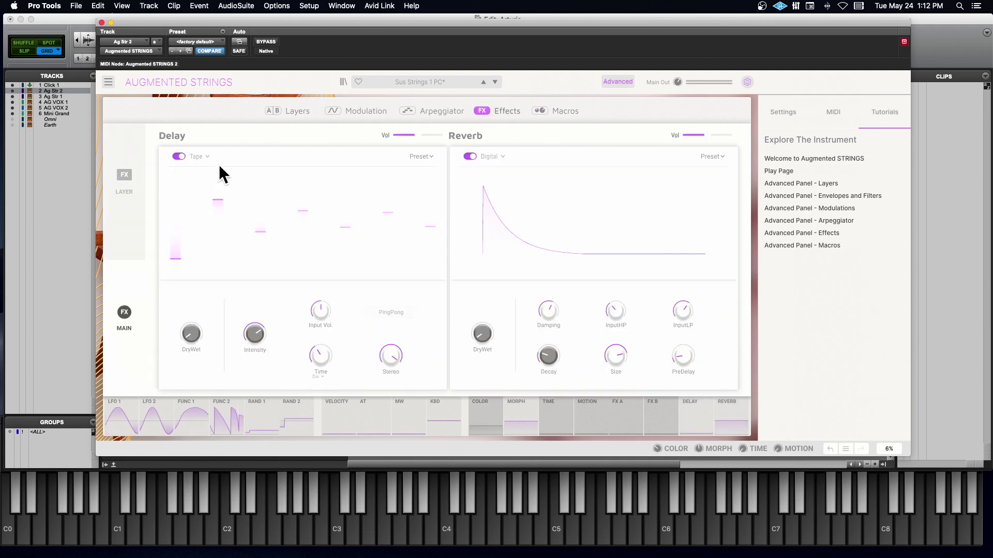
pyautogui.click(178, 156)
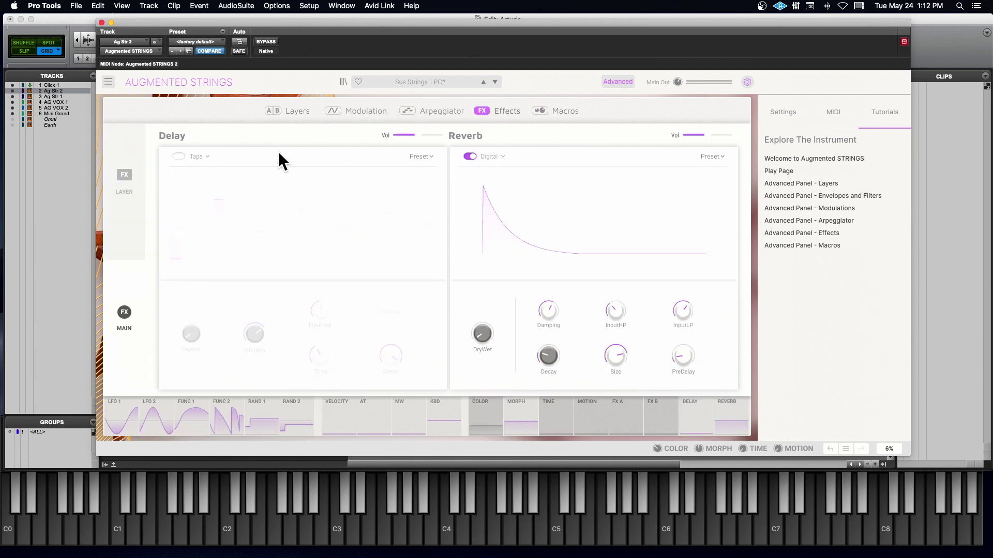
pyautogui.click(465, 156)
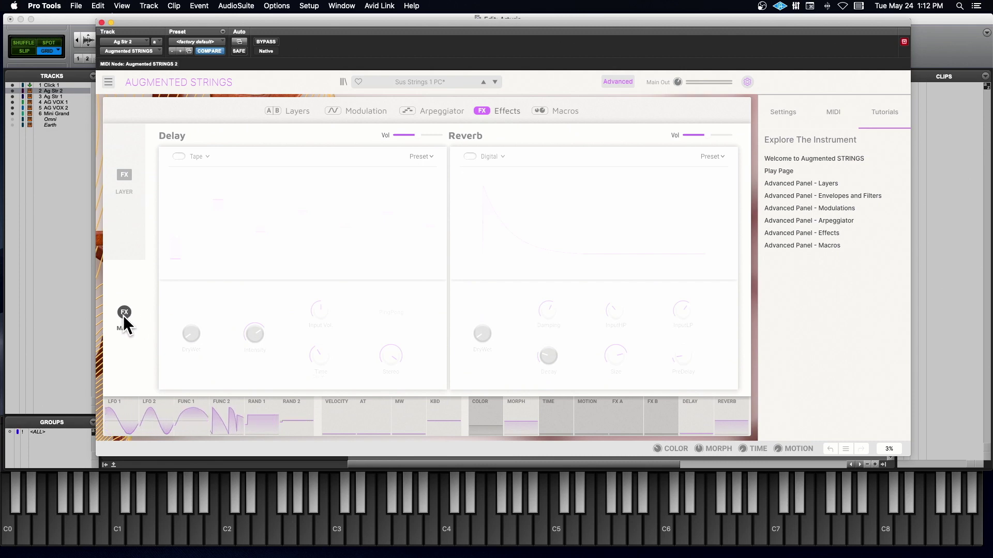
# Step: Turn off all four layer effects: Stereo Pan and Chorus JUN-6 in Layer A, Chorus and BL-20 Flanger in Layer B
pyautogui.click(123, 174)
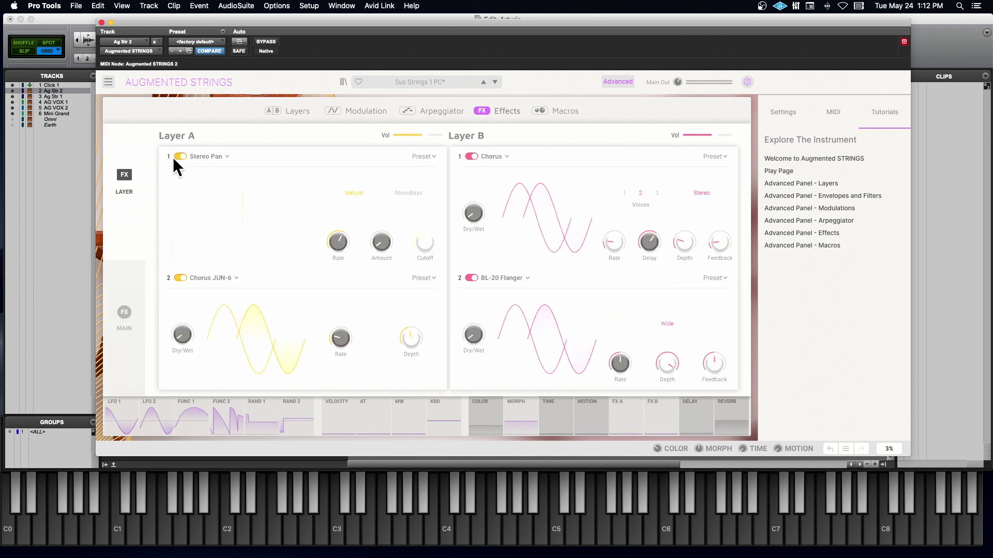
pyautogui.click(178, 277)
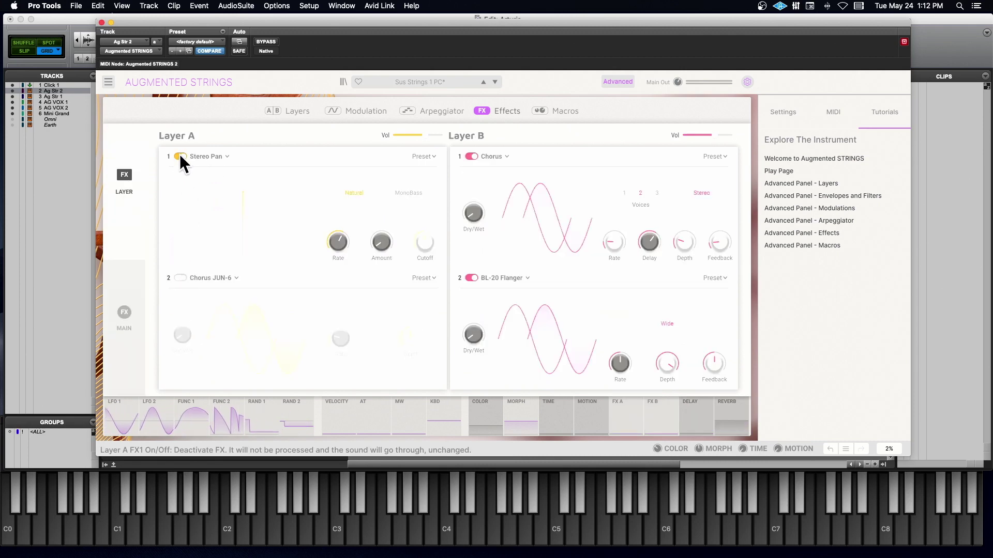
pyautogui.click(180, 155)
pyautogui.click(471, 156)
pyautogui.click(468, 276)
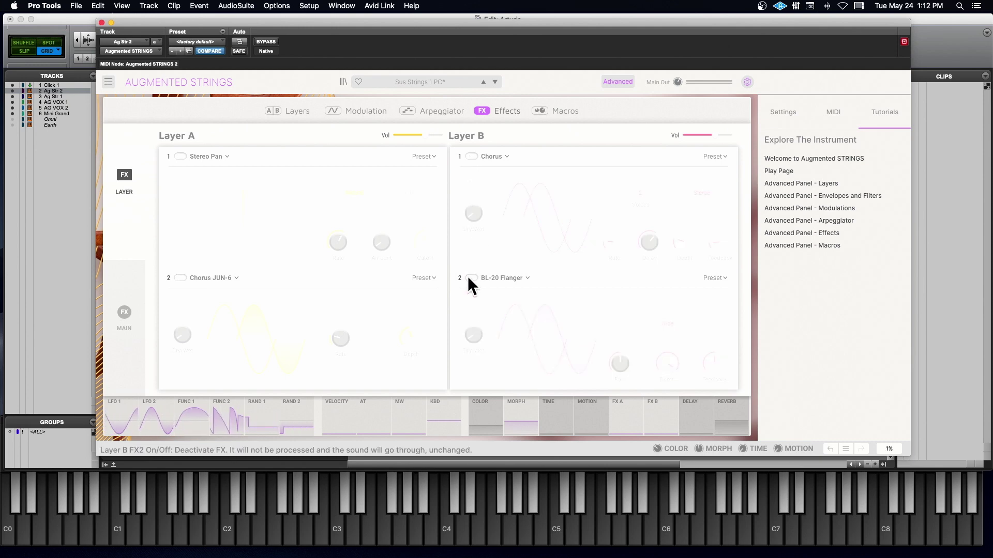
# Step: Look through the macro assignments, arpeggiator and modulation pages, and return to the layer controls
pyautogui.click(540, 111)
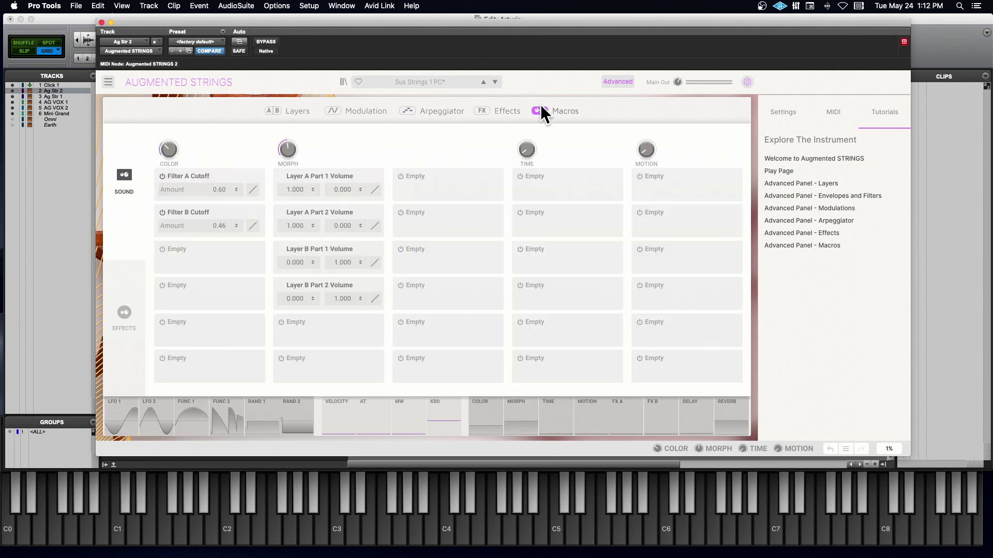
pyautogui.click(443, 110)
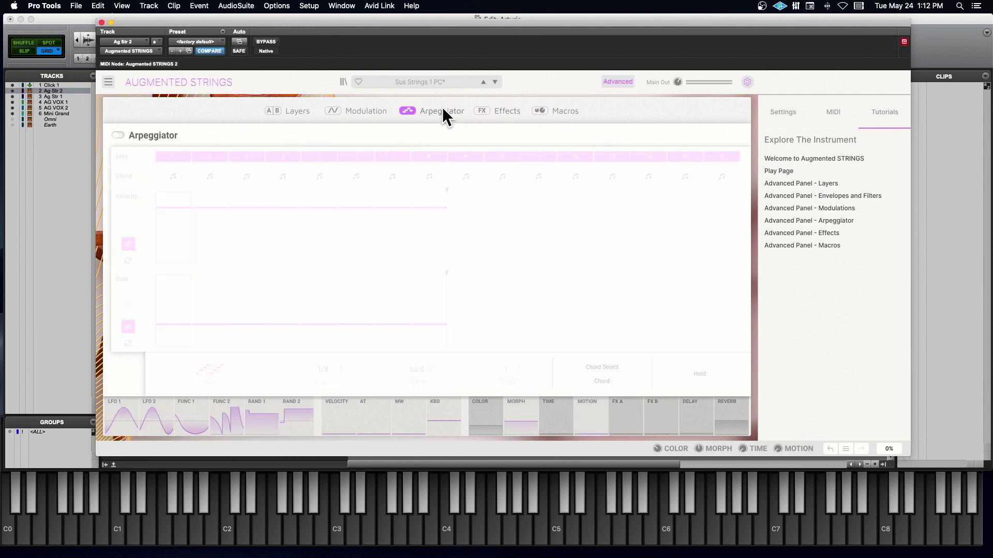
pyautogui.click(382, 109)
pyautogui.click(278, 111)
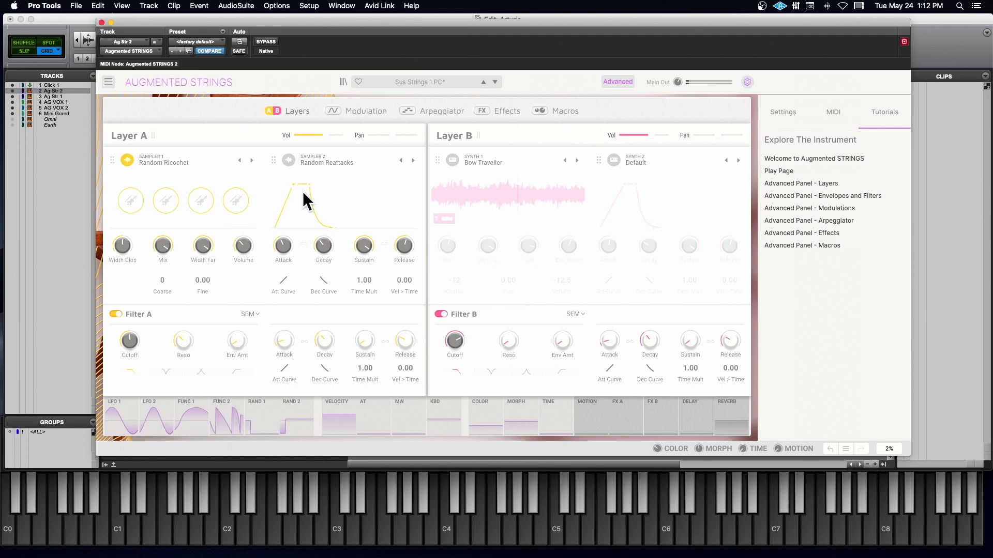
# Step: Lower Sampler 1's Close/Far mic mix to 0.00 for comparison and return it to 1.00
pyautogui.moveTo(284, 250)
pyautogui.moveTo(284, 251); pyautogui.dragTo(295, 187)
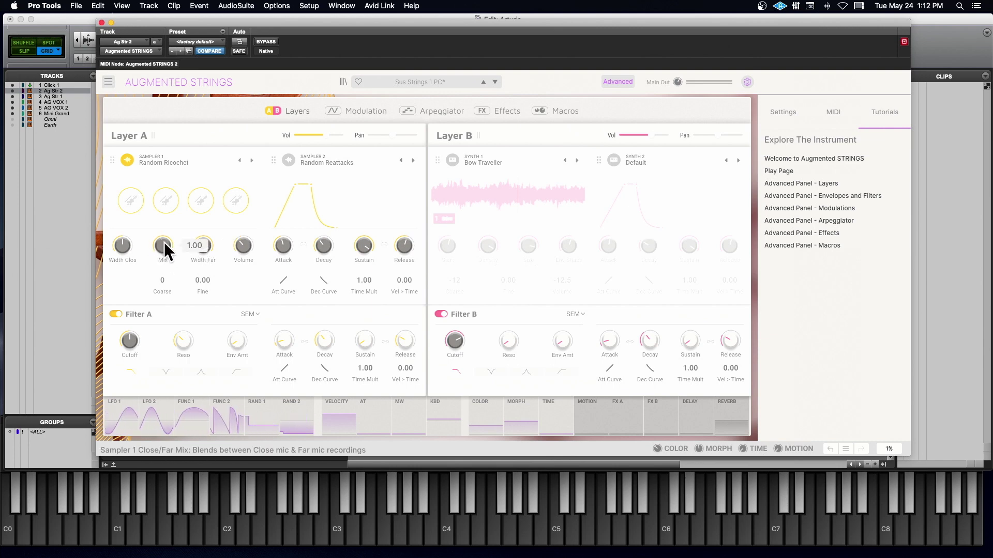
pyautogui.moveTo(158, 242); pyautogui.dragTo(158, 290)
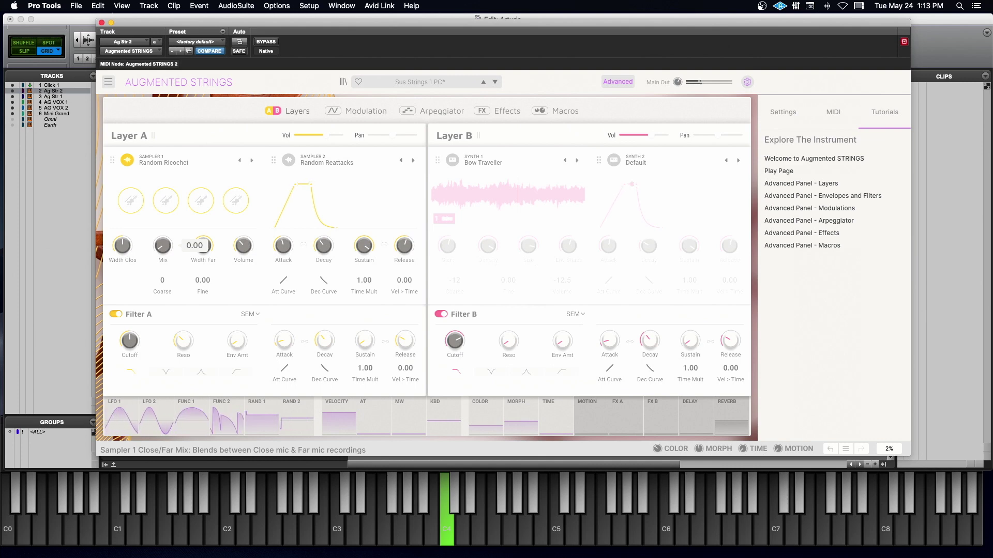
pyautogui.moveTo(122, 247); pyautogui.dragTo(122, 276)
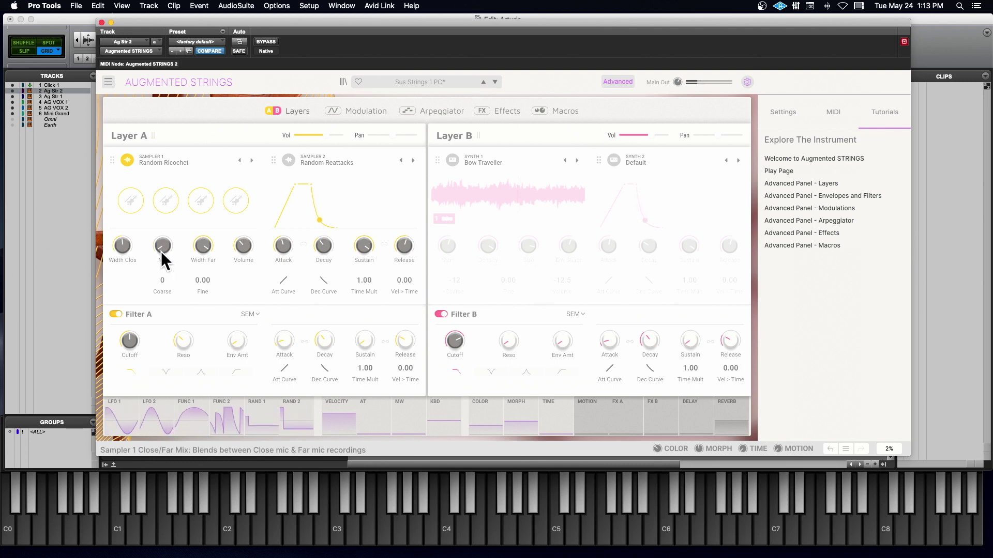
pyautogui.moveTo(160, 251); pyautogui.dragTo(204, 262)
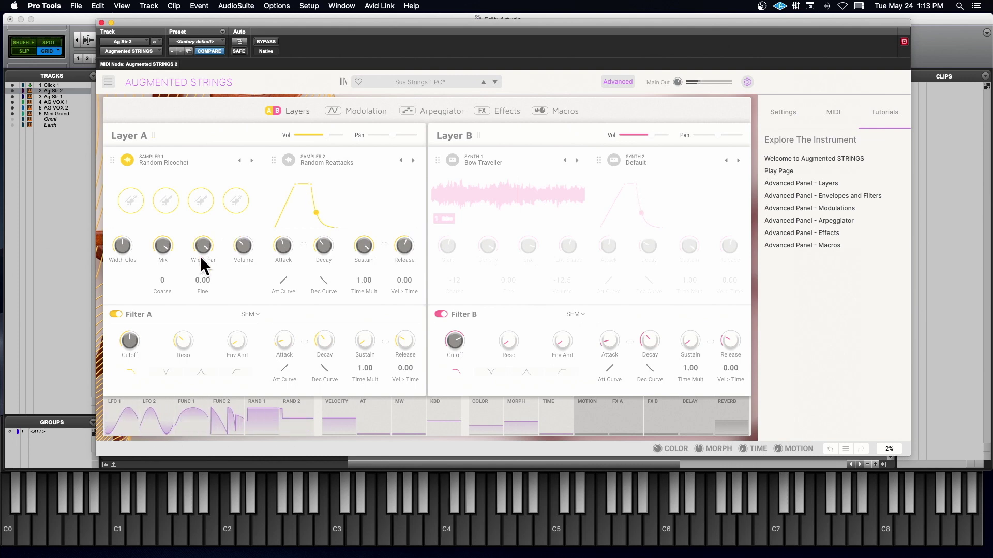
pyautogui.moveTo(243, 254)
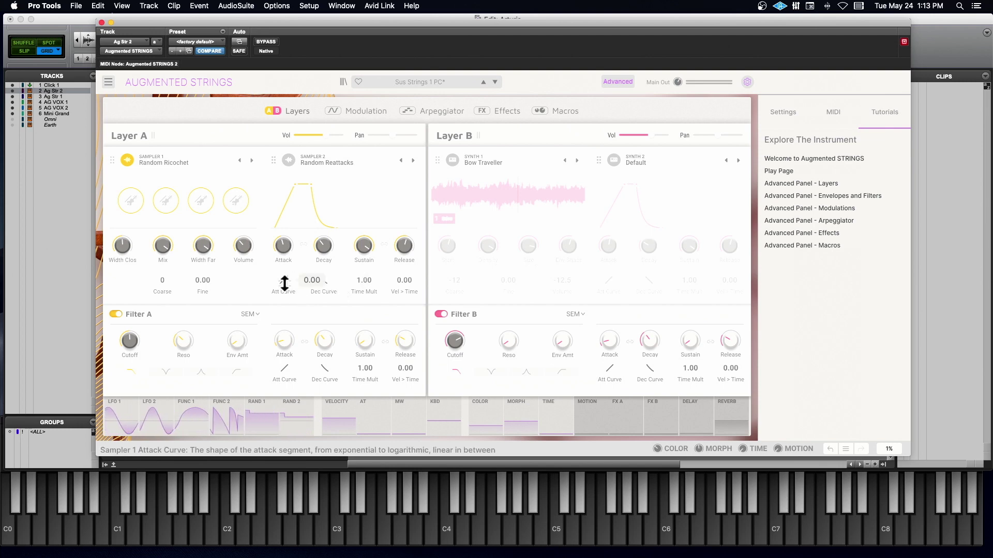
pyautogui.moveTo(283, 279); pyautogui.dragTo(327, 279)
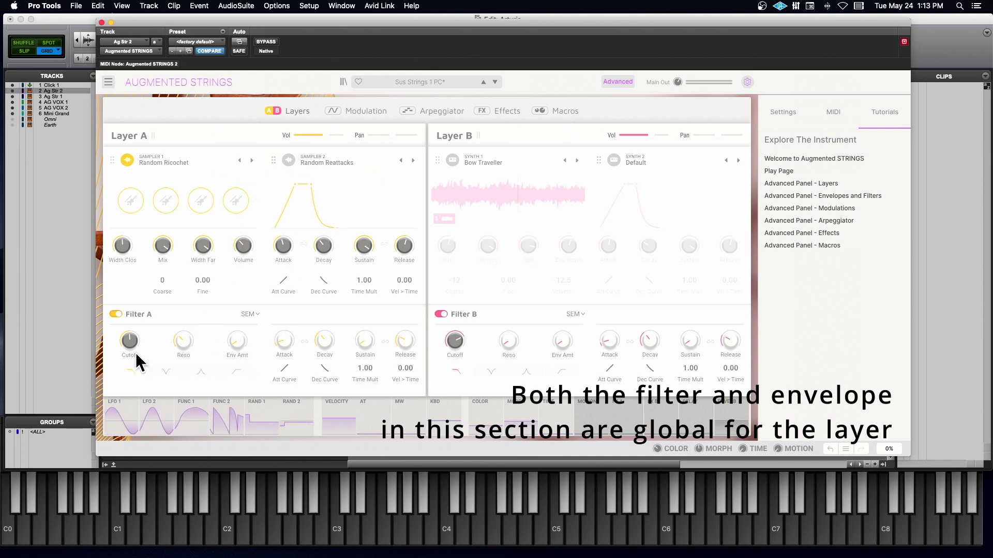
# Step: Sweep Filter A's cutoff with the SEM type and again with MultiMode, adjusting the MultiMode resonance as well
pyautogui.moveTo(129, 343)
pyautogui.moveTo(130, 343)
pyautogui.mouseDown()
pyautogui.moveTo(129, 312)
pyautogui.moveTo(129, 353)
pyautogui.mouseUp()
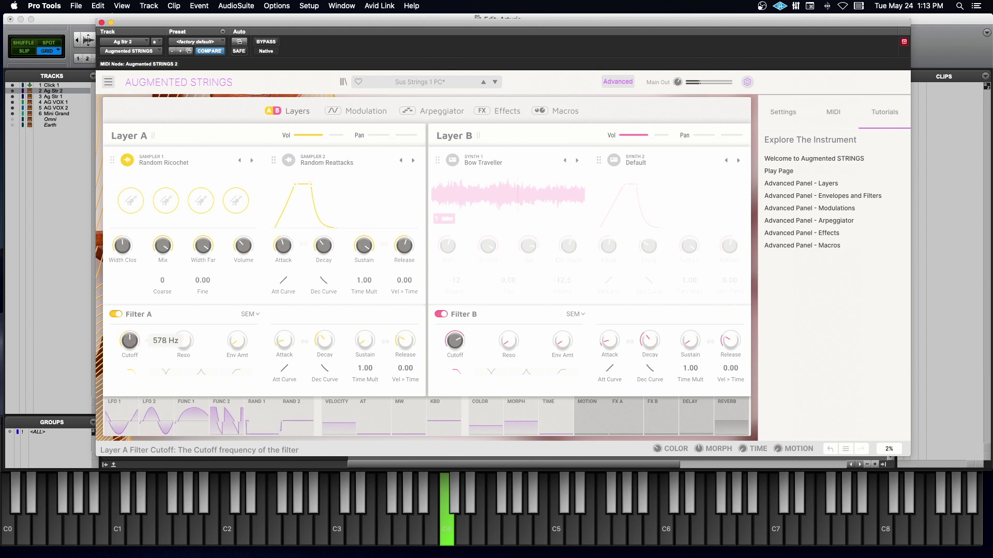
pyautogui.click(250, 315)
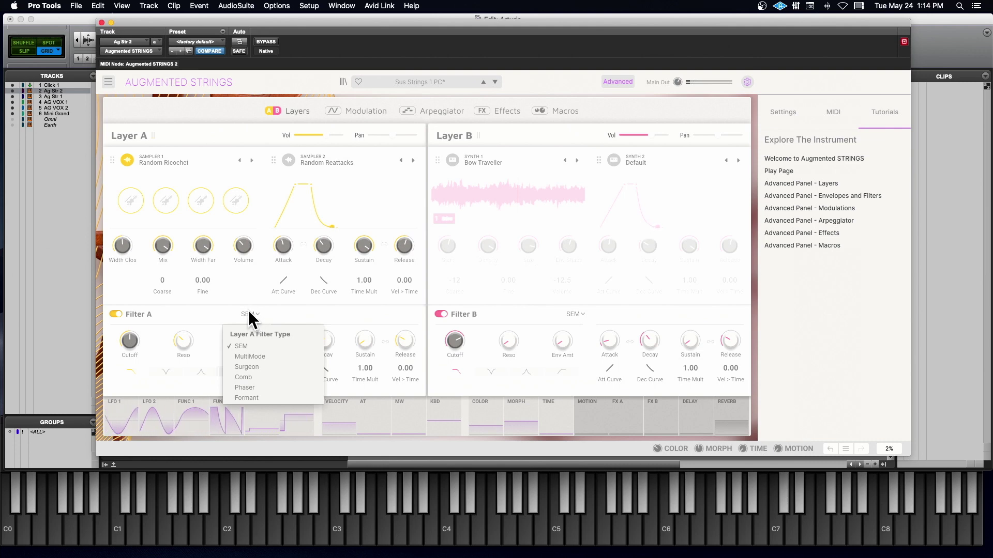
pyautogui.click(262, 361)
pyautogui.moveTo(129, 339); pyautogui.dragTo(129, 315)
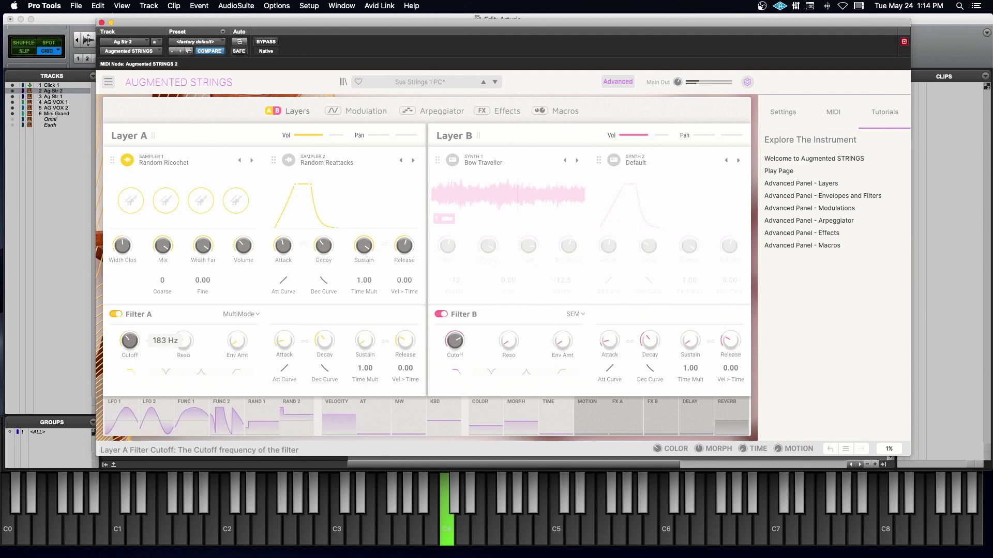
pyautogui.moveTo(178, 339); pyautogui.dragTo(126, 343)
pyautogui.moveTo(188, 343); pyautogui.dragTo(188, 351)
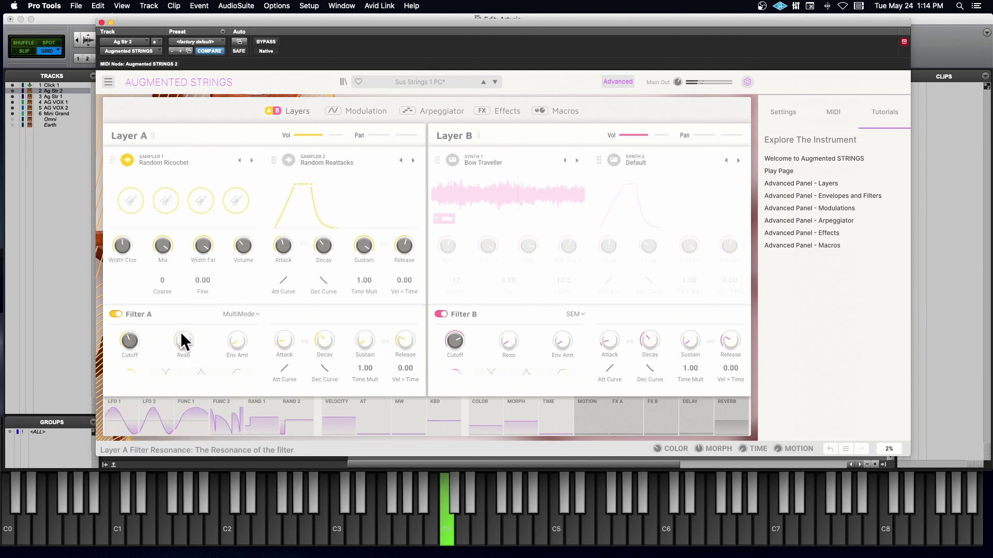
# Step: Try Filter A as Formant with a shifted frequency and as Phaser with a cutoff sweep
pyautogui.click(241, 313)
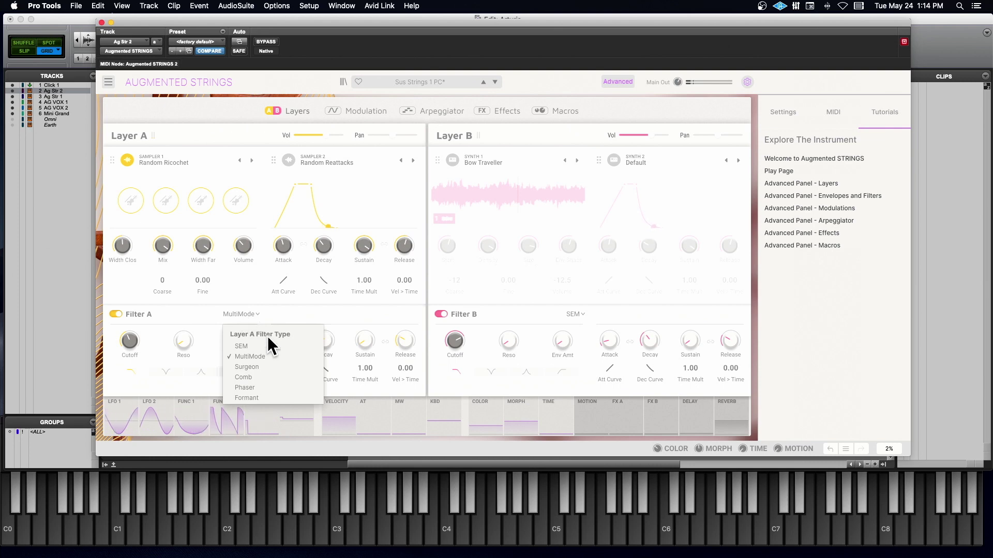
pyautogui.click(261, 398)
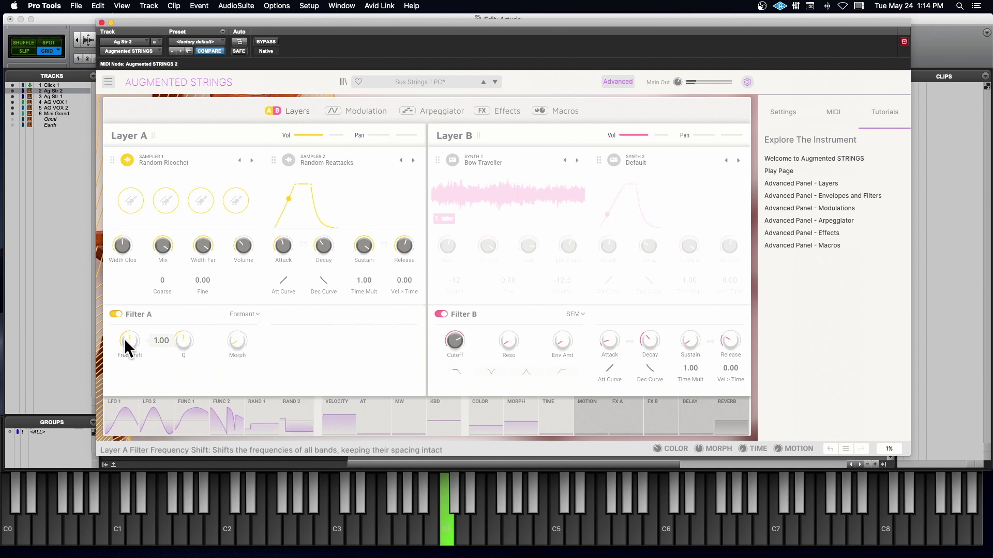
pyautogui.moveTo(125, 340); pyautogui.dragTo(125, 343)
pyautogui.click(241, 313)
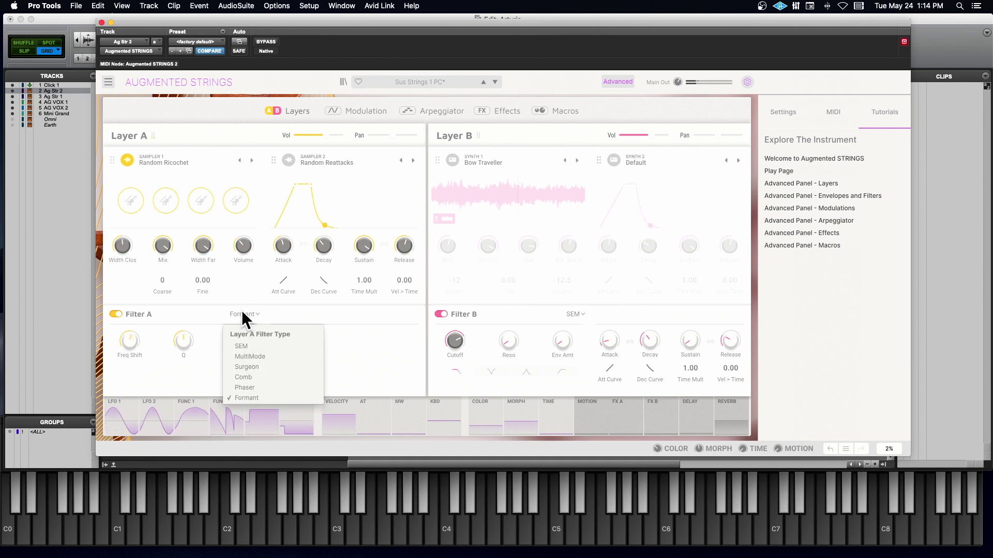
pyautogui.click(249, 387)
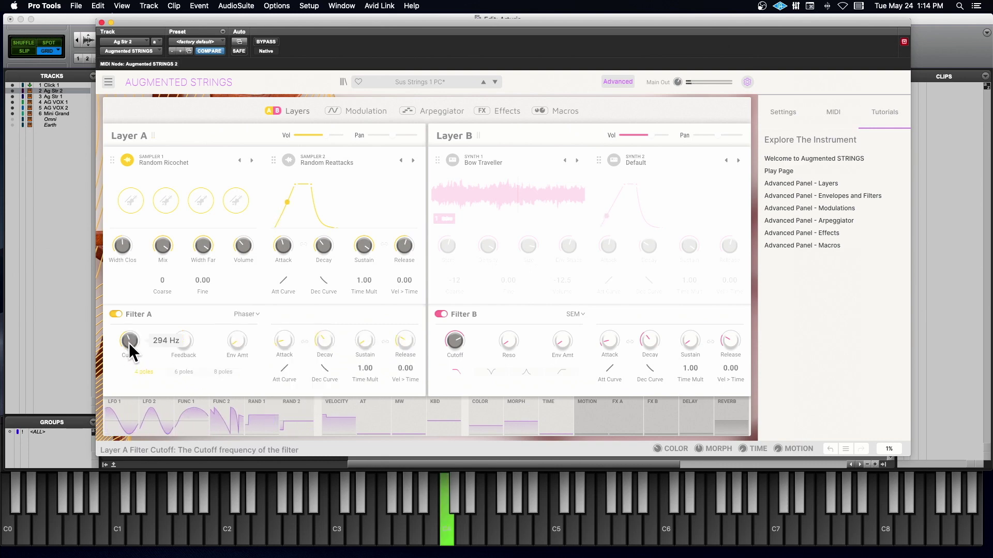
pyautogui.moveTo(129, 340); pyautogui.dragTo(130, 349)
# Step: Switch Filter A to the Surgeon type and sweep its cutoff
pyautogui.click(256, 313)
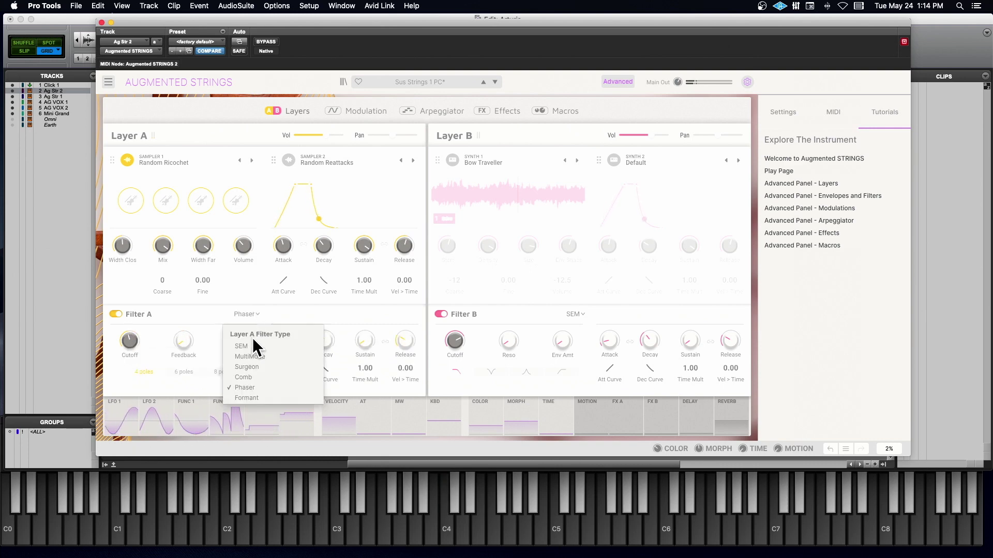
pyautogui.click(250, 367)
pyautogui.moveTo(130, 341)
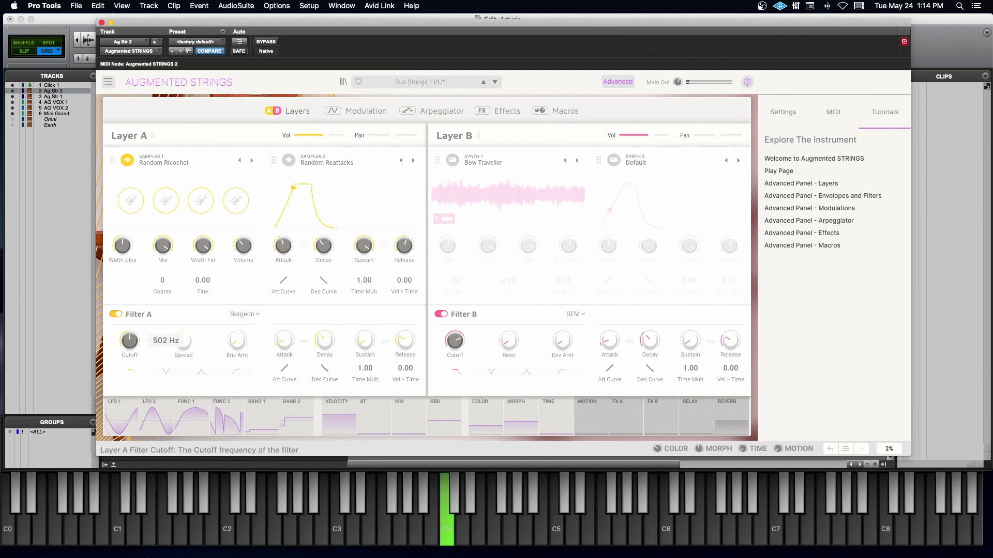
pyautogui.moveTo(129, 340); pyautogui.dragTo(130, 337)
# Step: Switch Filter A to the Comb type, adjust its frequency and gain, and set it to Feedforward
pyautogui.click(238, 314)
pyautogui.click(246, 377)
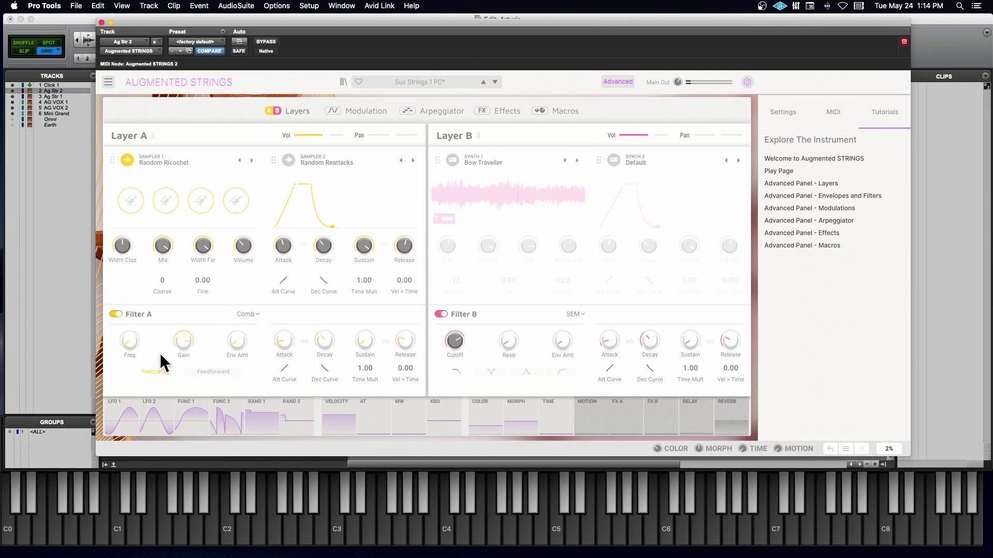
pyautogui.click(129, 340)
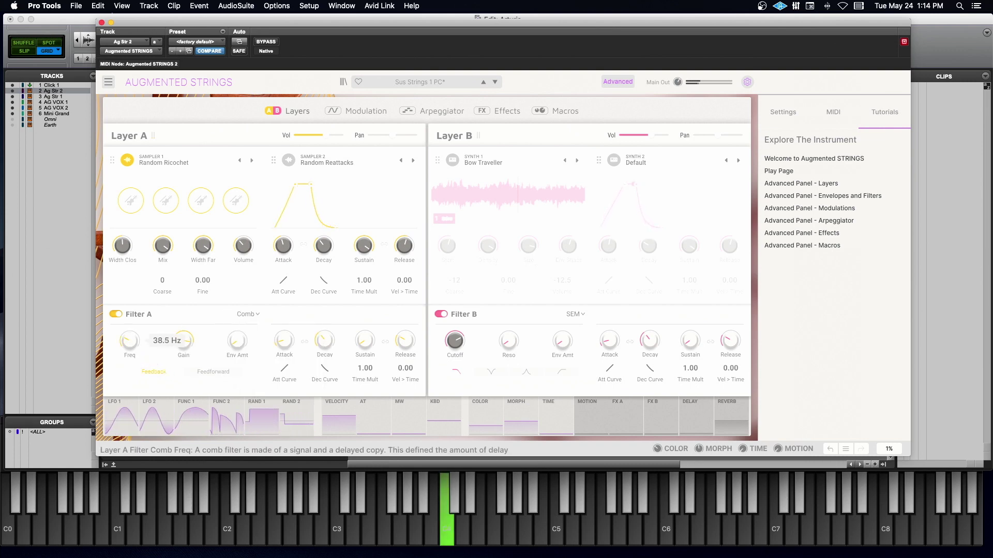
pyautogui.click(184, 341)
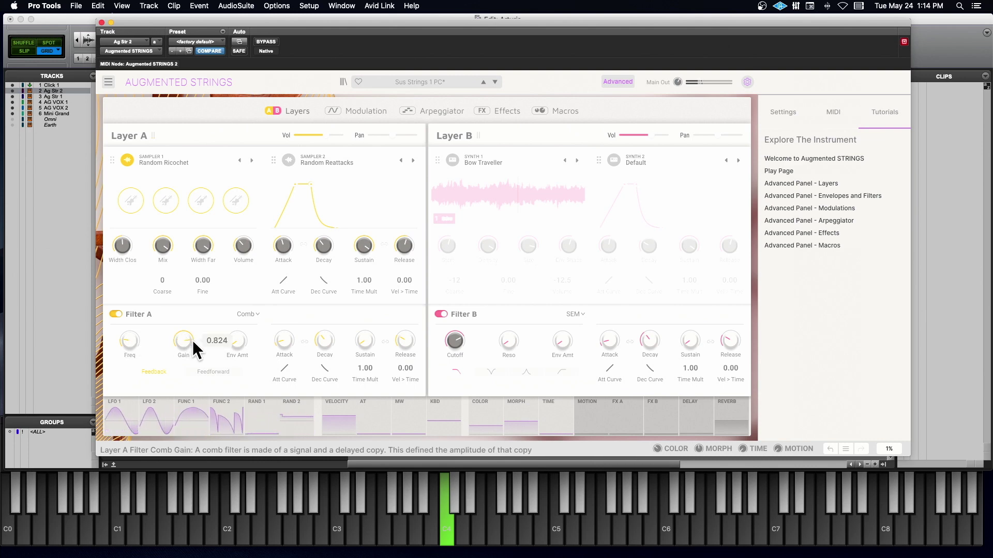
pyautogui.click(212, 370)
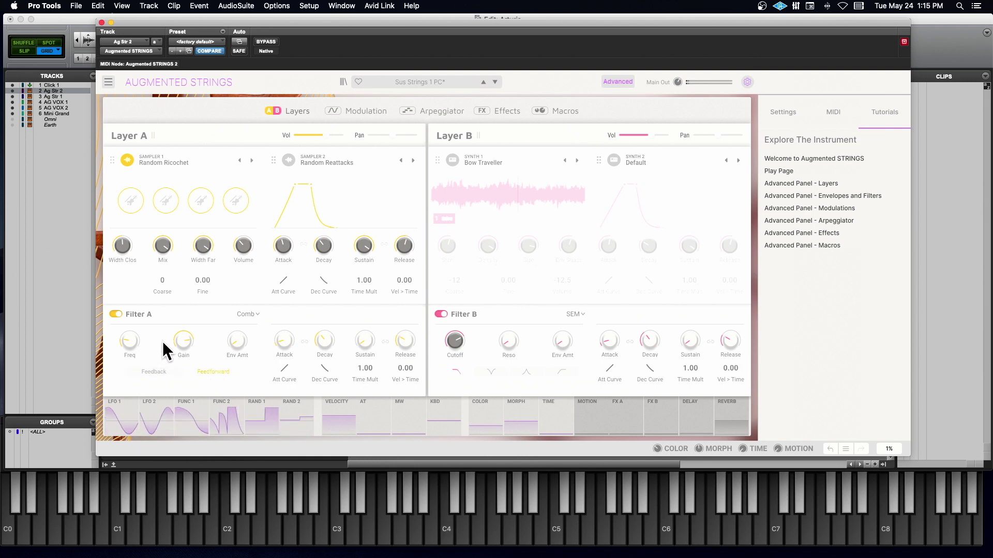
# Step: Reload the Sus Strings 1 PC preset and bypass Sampler 1 in Layer A and Synth 1 in Layer B
pyautogui.click(341, 81)
pyautogui.click(290, 189)
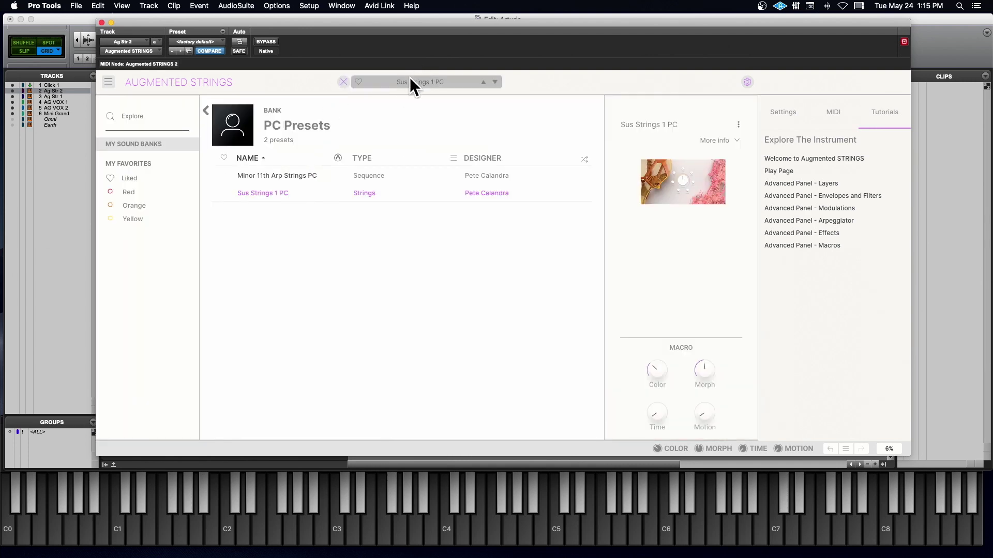
pyautogui.click(344, 82)
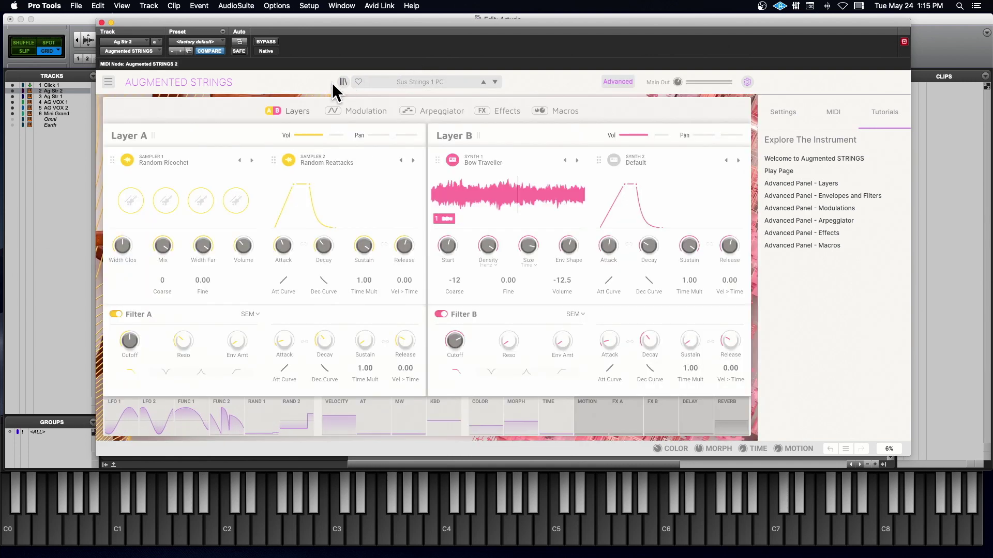
pyautogui.click(127, 160)
pyautogui.click(452, 160)
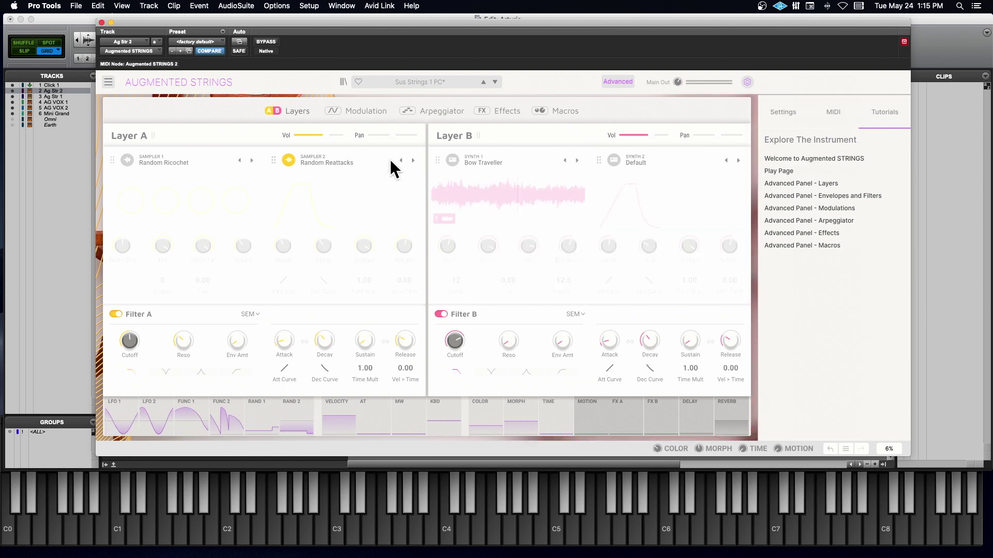
# Step: Turn off Layer A's Stereo Pan and Chorus JUN-6 and Layer B's BL-20 Flanger and Chorus effects
pyautogui.click(501, 108)
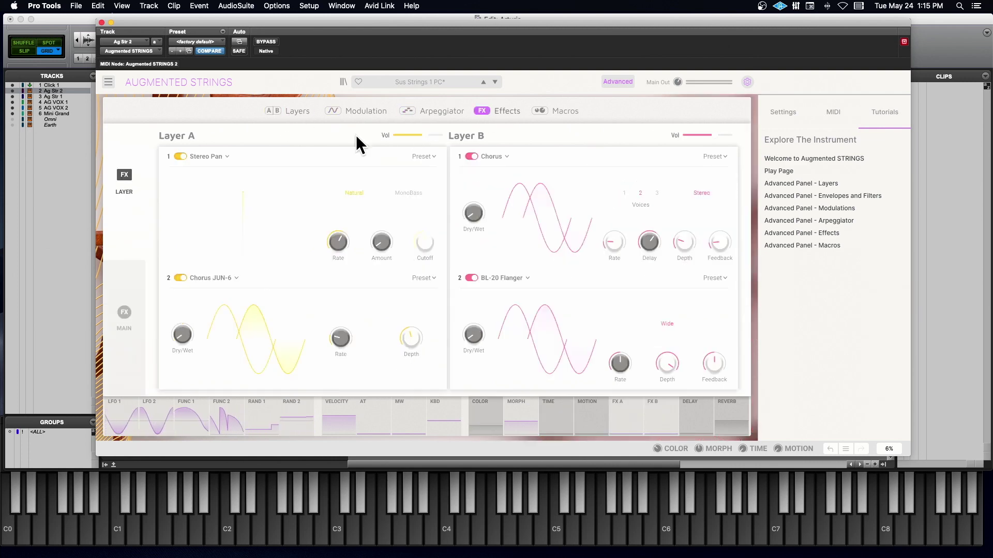
pyautogui.click(179, 156)
pyautogui.click(180, 278)
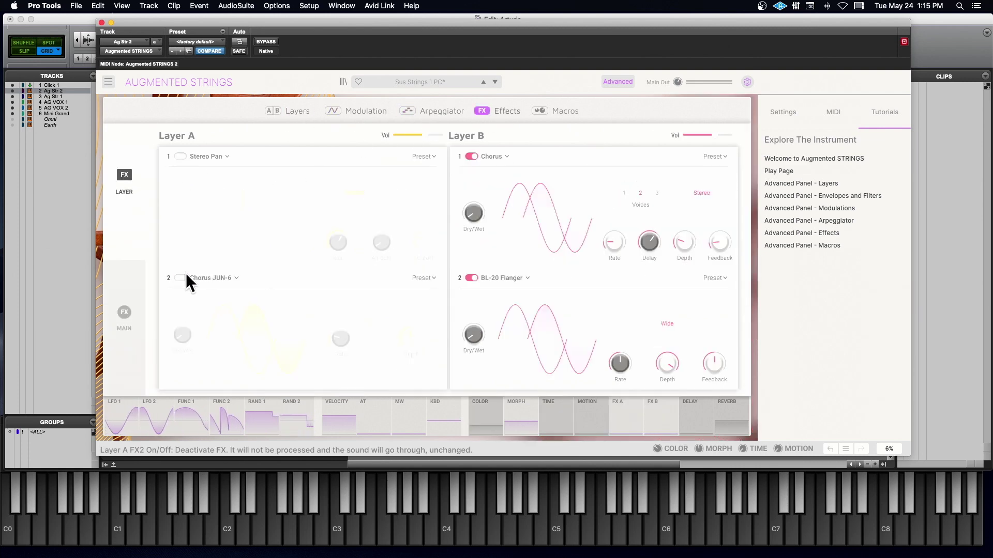
pyautogui.click(471, 278)
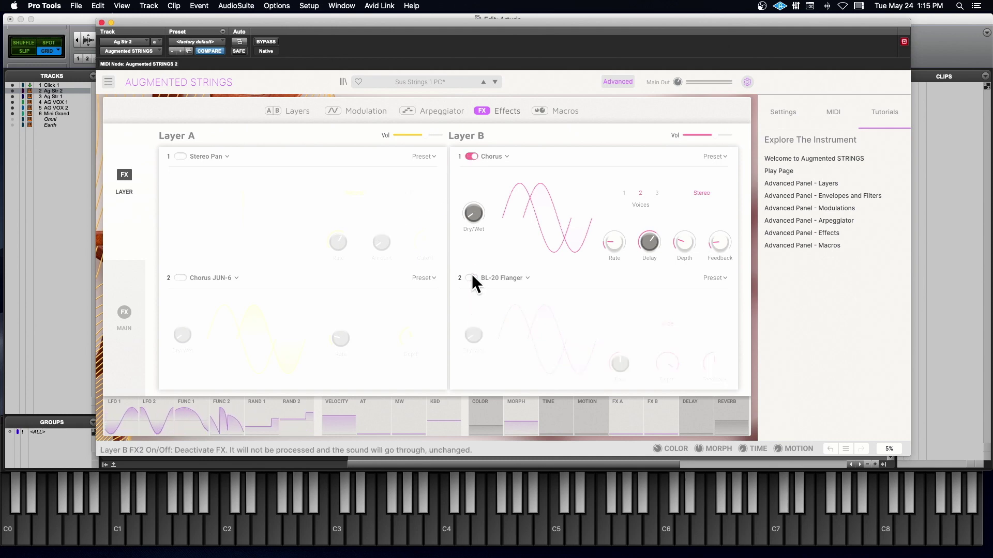
pyautogui.click(471, 156)
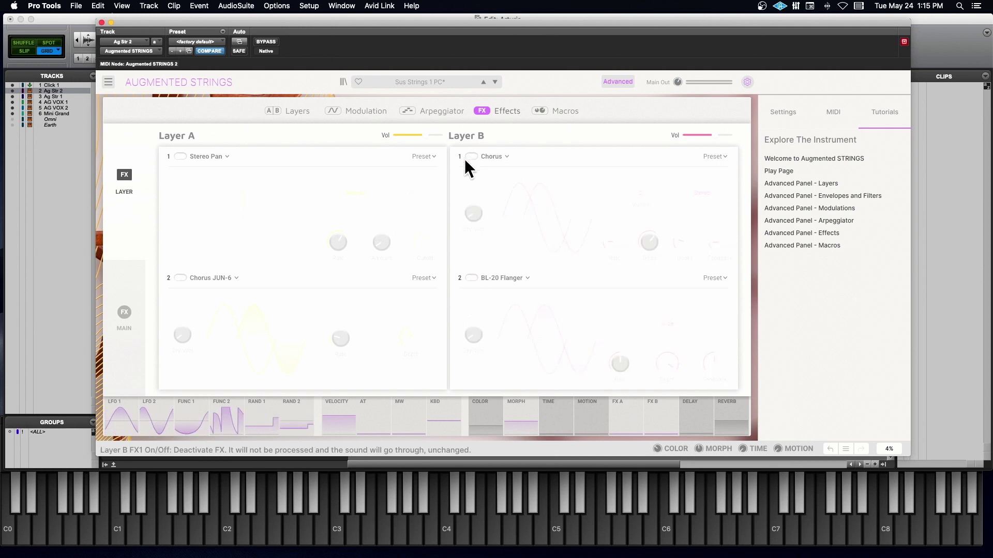
# Step: Turn off the main Tape delay and Digital reverb, and return to the layer controls
pyautogui.click(126, 309)
pyautogui.click(179, 156)
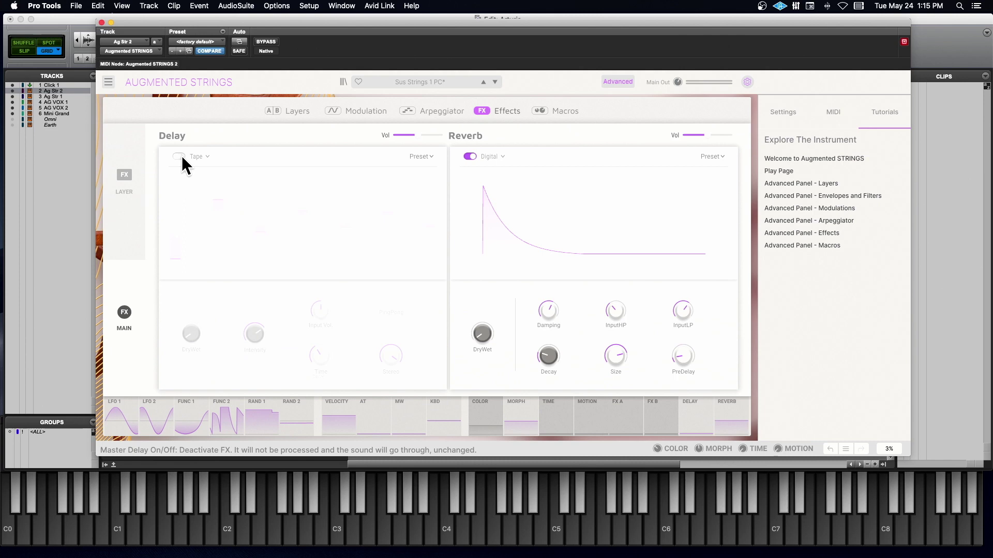
pyautogui.click(468, 156)
pyautogui.click(287, 108)
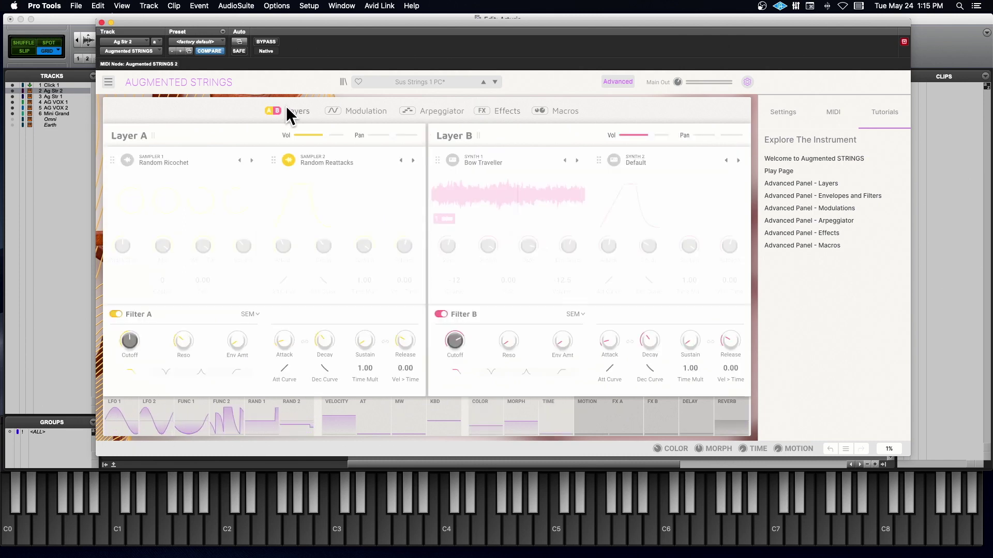
# Step: Browse Sampler 2's sample categories, from Additional Samples and Bass through Processed Solo Strings and Violin, finishing on Ensemble Strings
pyautogui.click(350, 191)
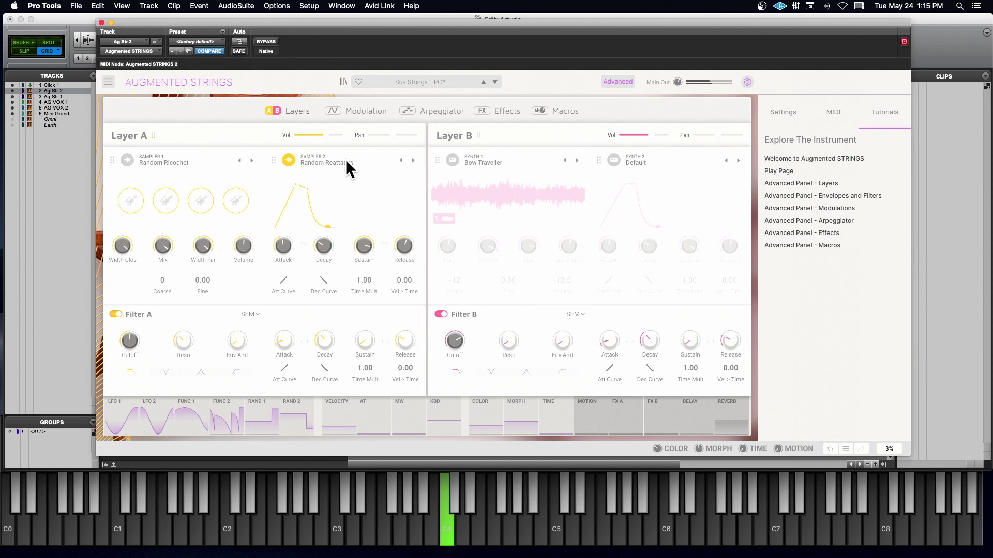
pyautogui.click(313, 162)
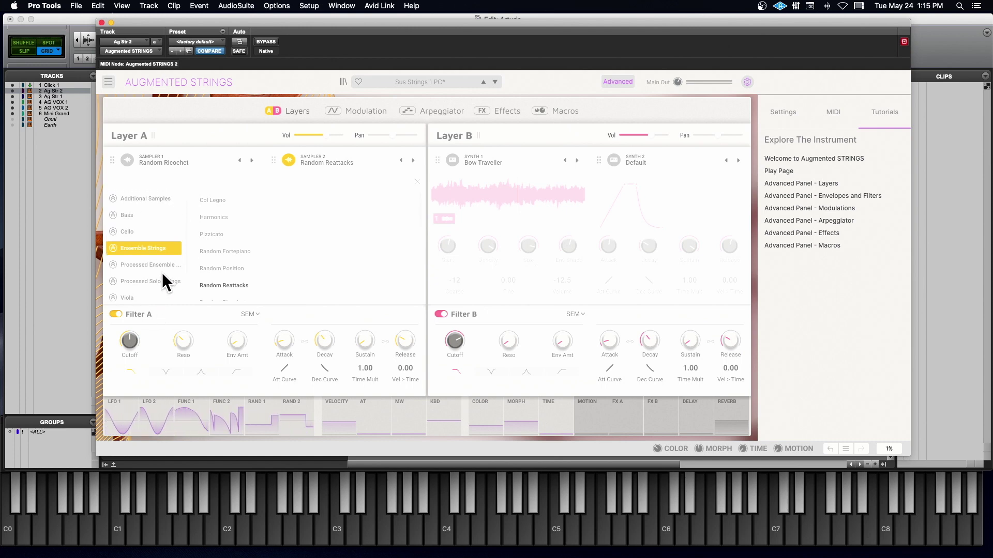
pyautogui.click(154, 198)
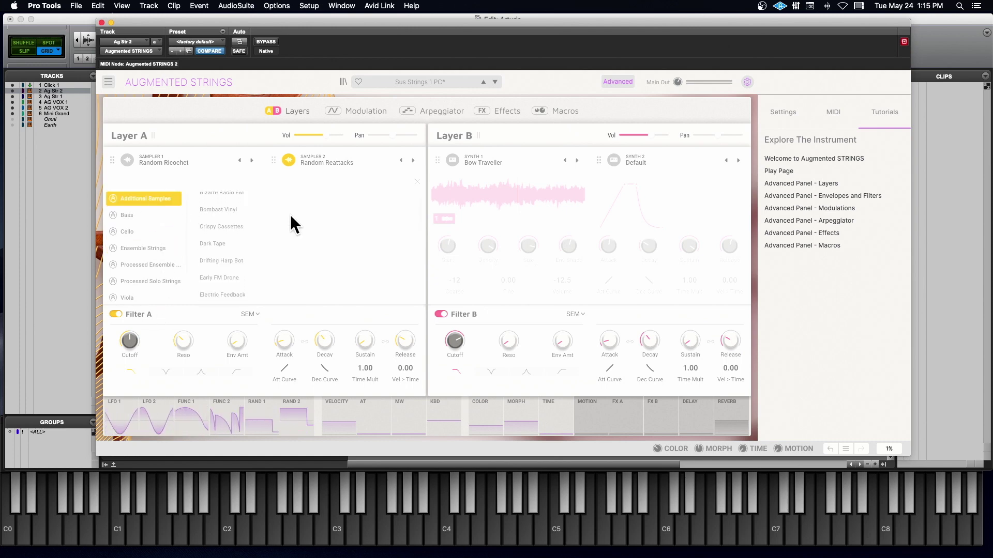
pyautogui.scroll(-10, 290, 215)
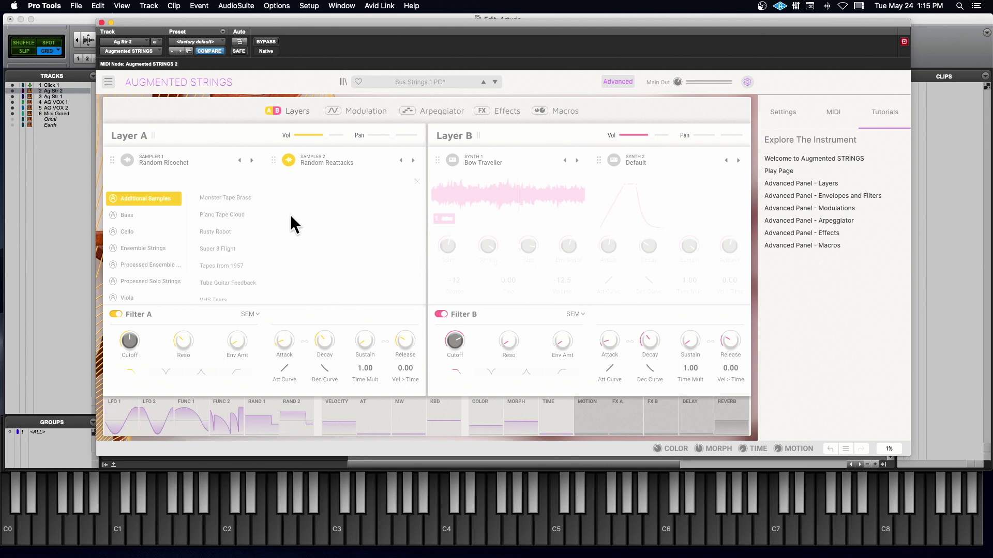
pyautogui.scroll(-3, 290, 215)
pyautogui.click(135, 221)
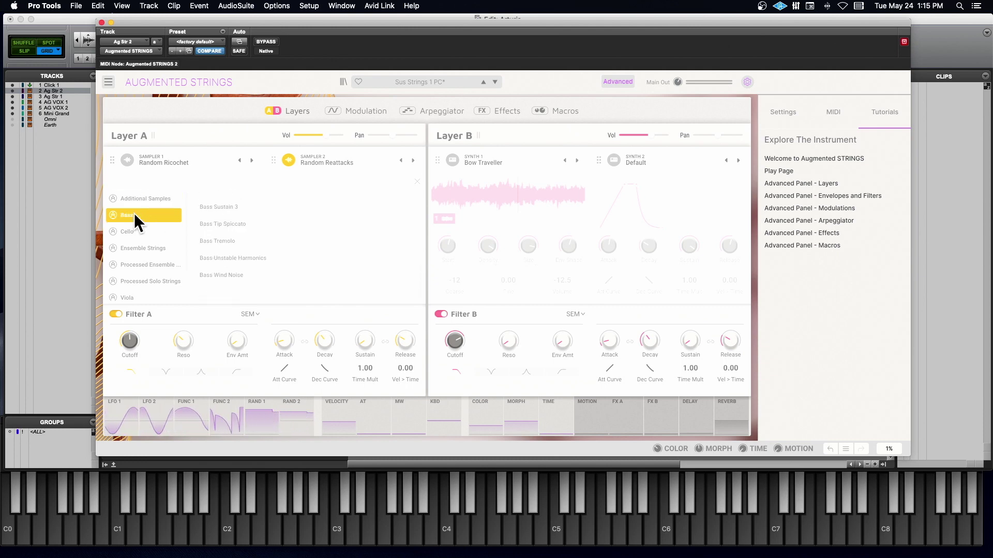
pyautogui.click(142, 232)
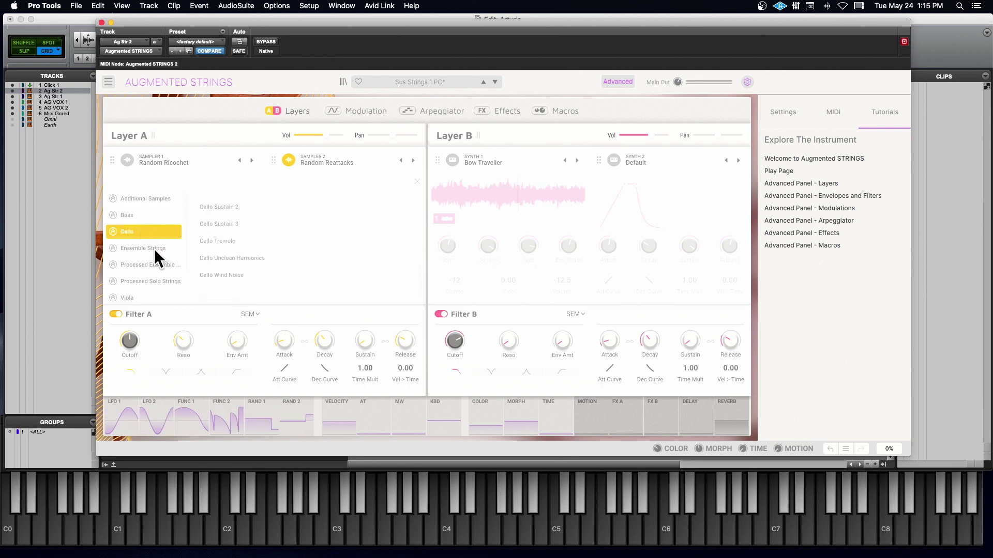
pyautogui.click(154, 250)
pyautogui.click(178, 263)
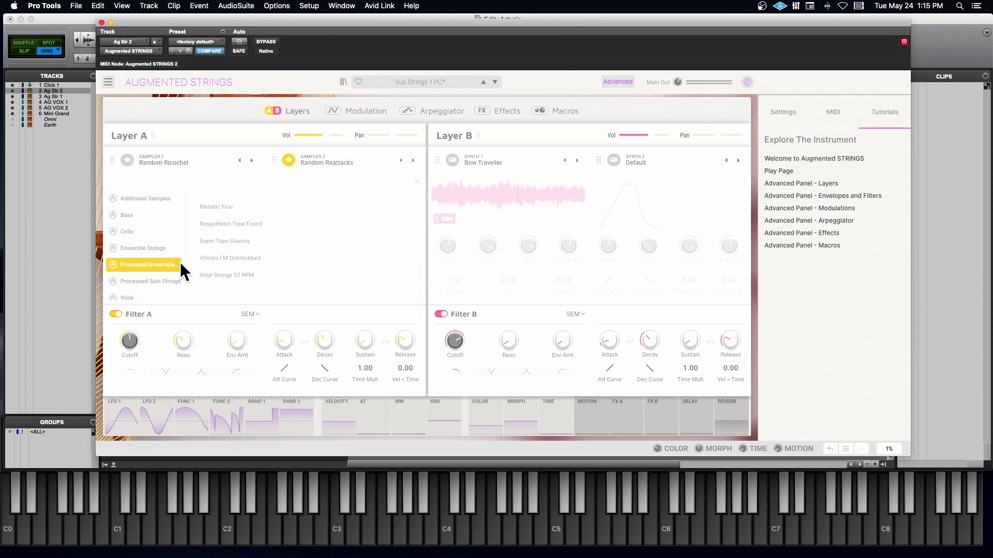
pyautogui.scroll(3, 244, 277)
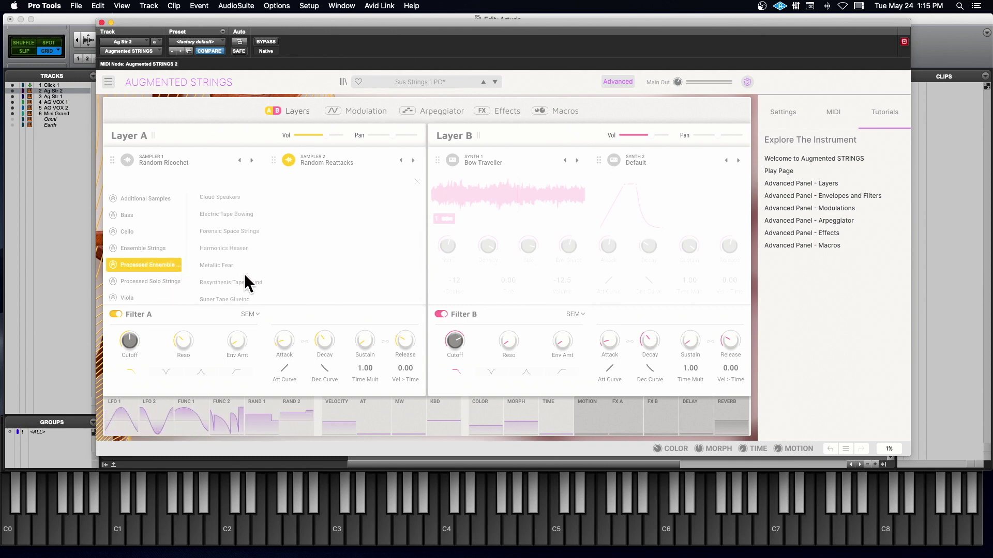
pyautogui.click(165, 281)
pyautogui.scroll(-2, 168, 283)
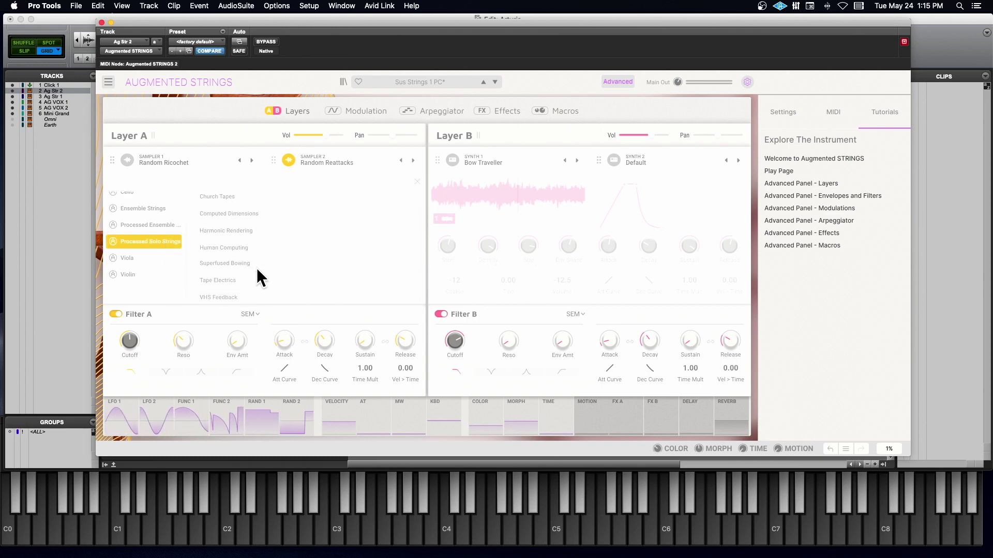
pyautogui.click(149, 274)
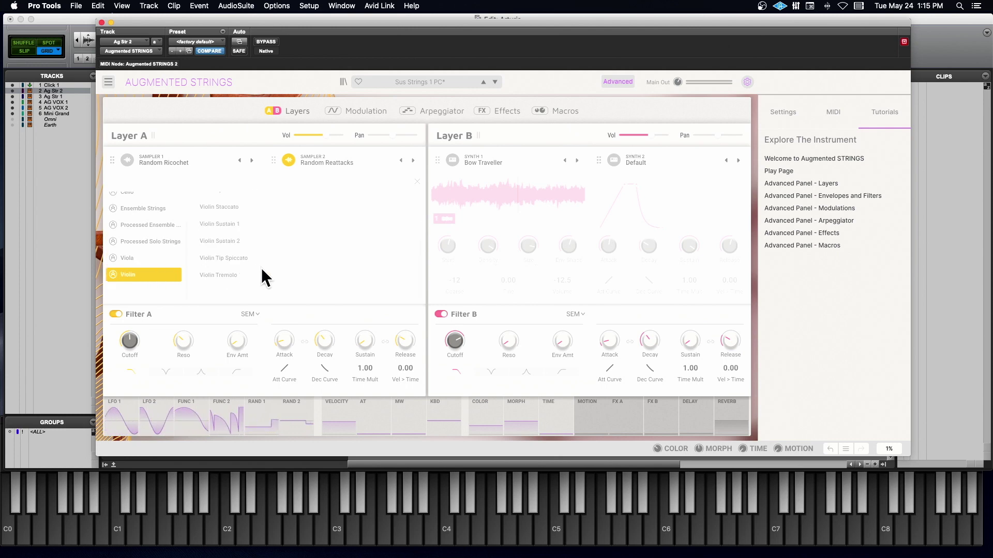
pyautogui.scroll(2, 153, 241)
pyautogui.click(155, 247)
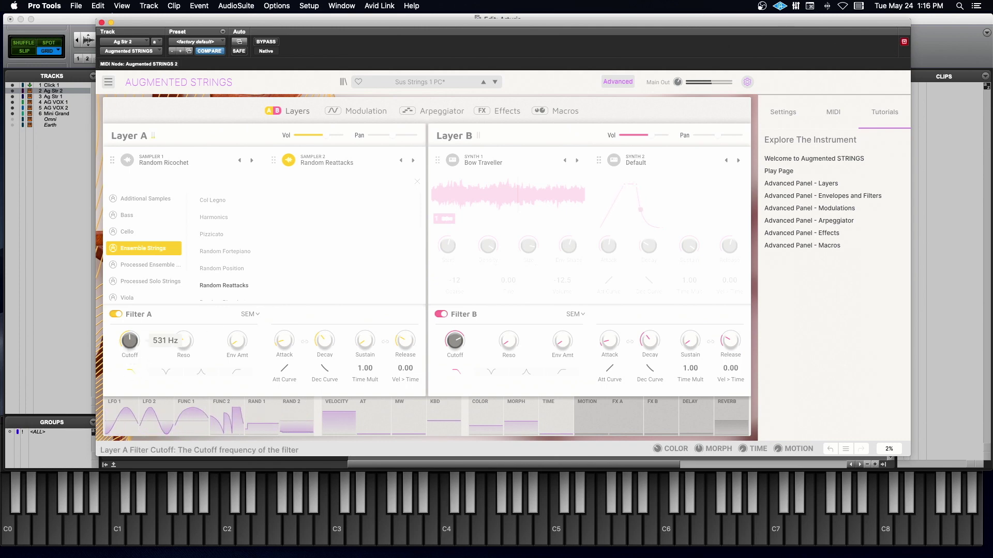
# Step: Set Filter A's cutoff to 20000 Hz and audition the Col Legno, Harmonics and Pizzicato ensemble samples in Sampler 2
pyautogui.doubleClick(128, 342)
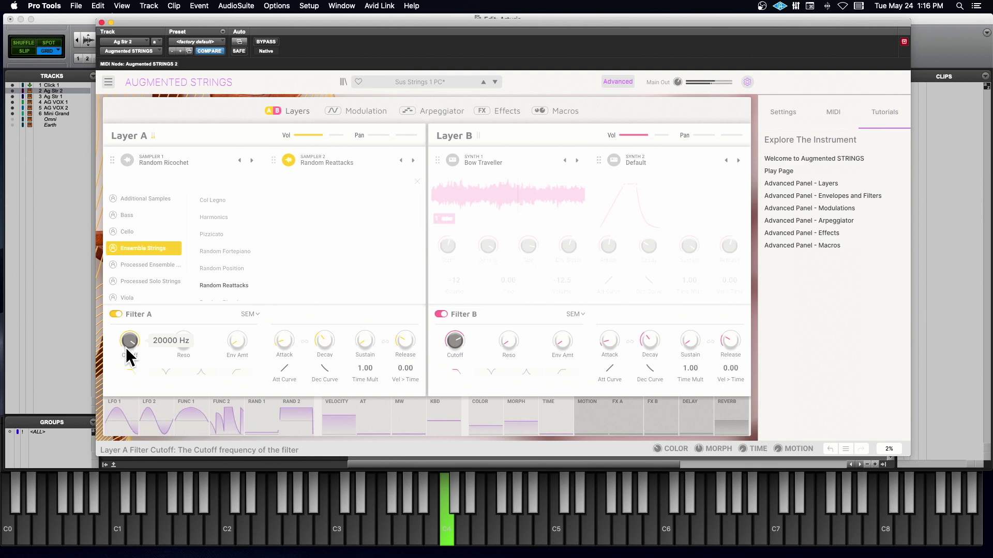
pyautogui.click(225, 199)
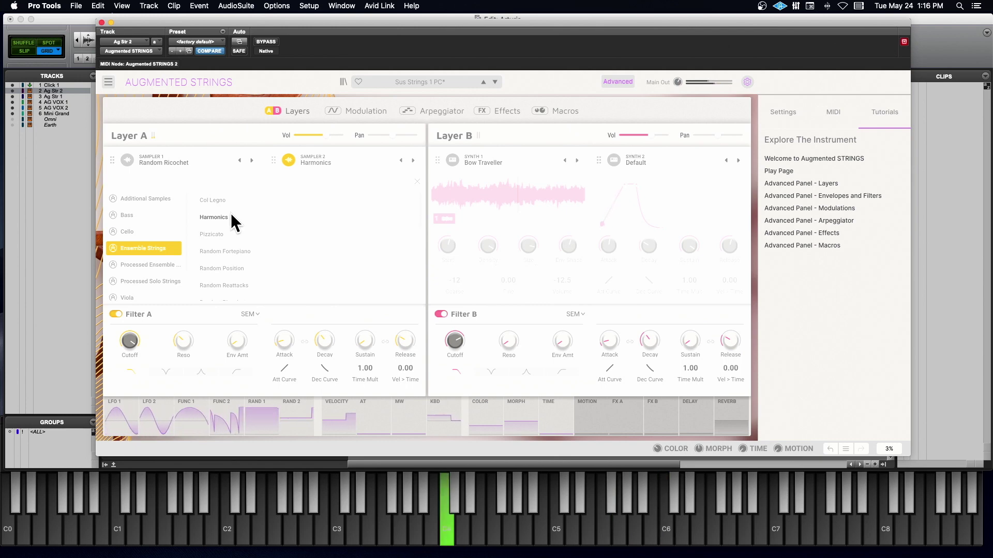
pyautogui.scroll(-1, 231, 213)
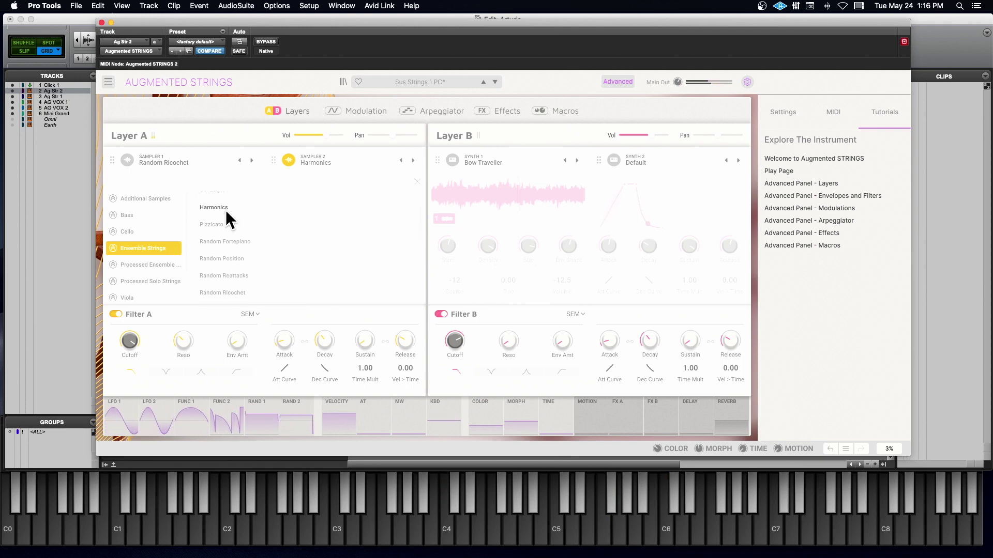
pyautogui.click(219, 225)
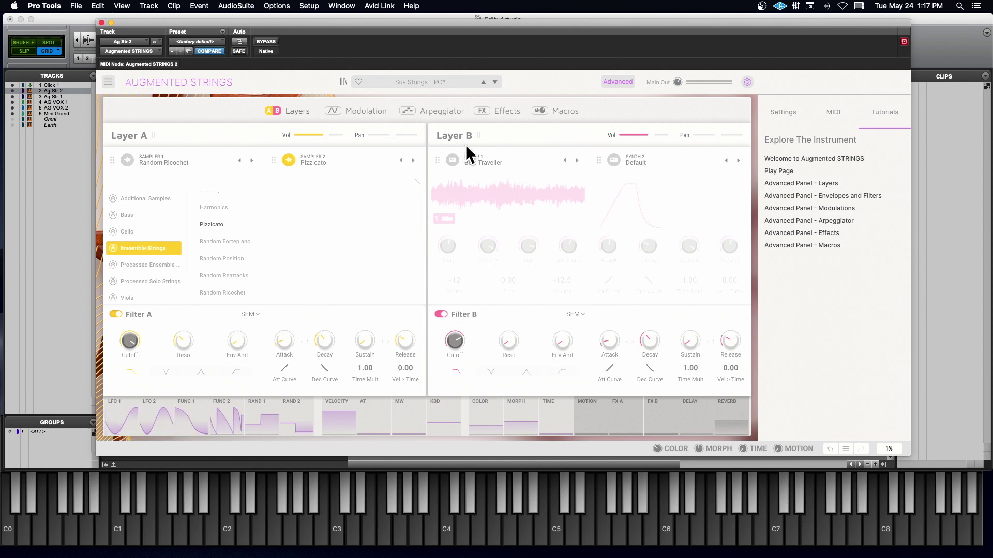
# Step: Bypass Sampler 2 in Layer A and activate Synth 1 in Layer B
pyautogui.click(279, 161)
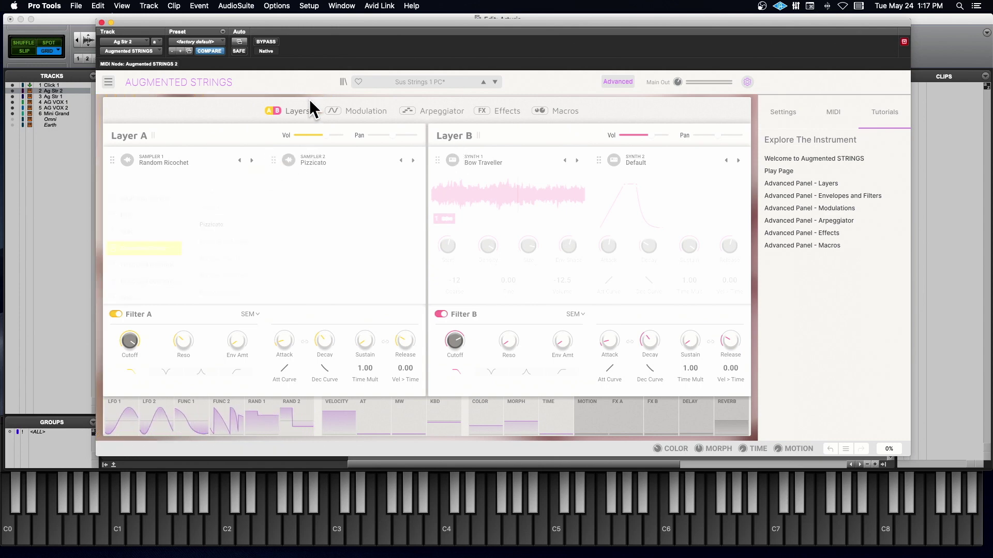
pyautogui.click(453, 160)
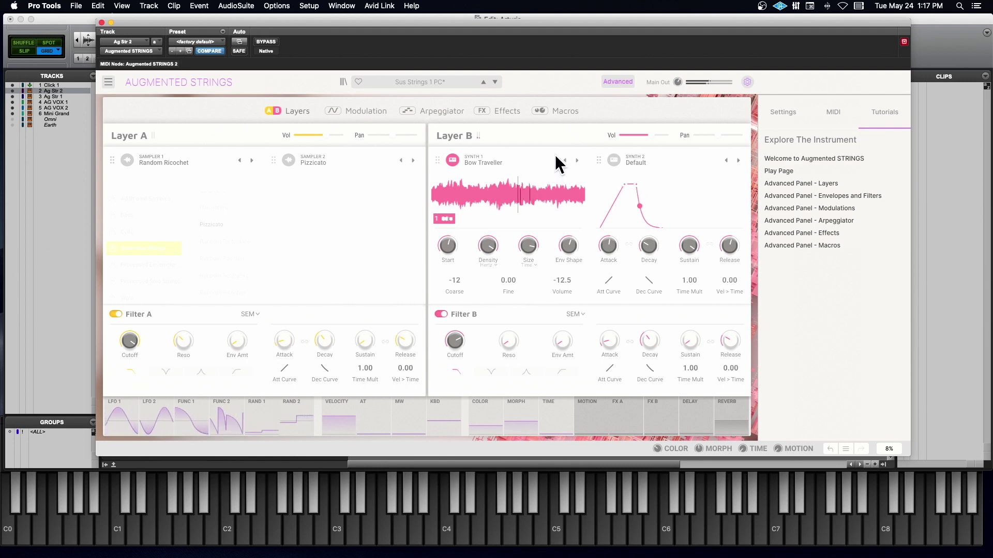
# Step: Browse Synth 1's Wavetable, Harmonic, Granular and Analog sound lists, and close the browser keeping Bow Traveller loaded
pyautogui.click(468, 164)
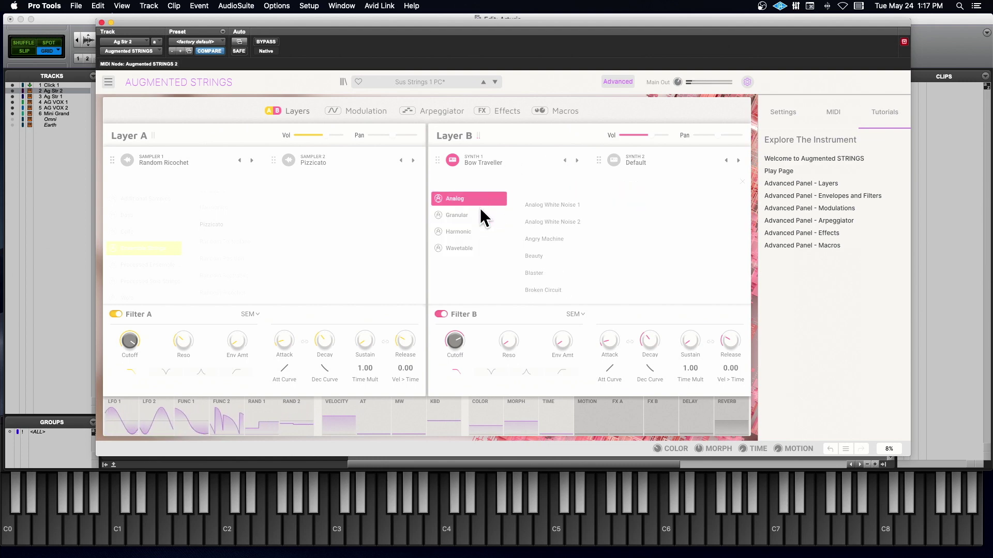
pyautogui.click(477, 243)
pyautogui.click(478, 234)
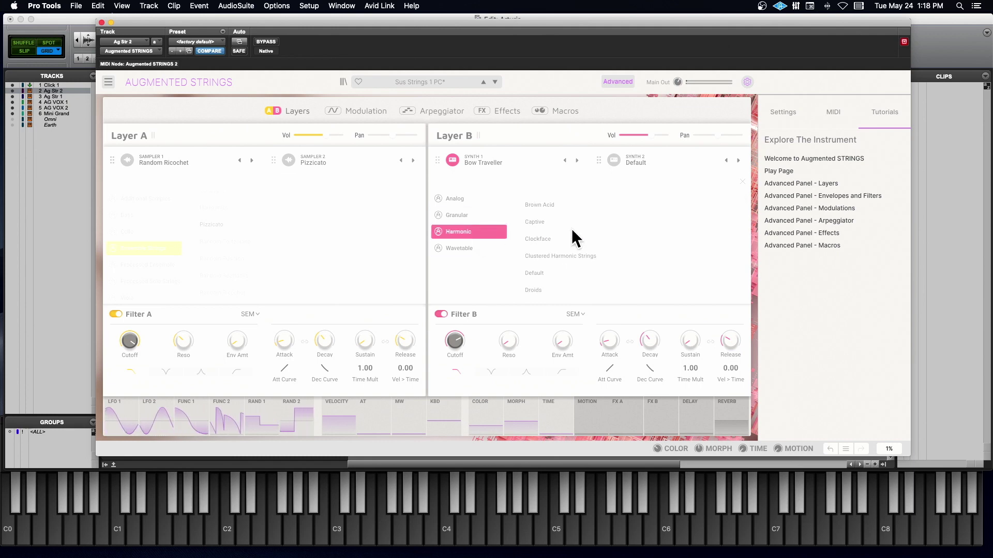
pyautogui.scroll(-3, 579, 227)
pyautogui.scroll(-10, 579, 228)
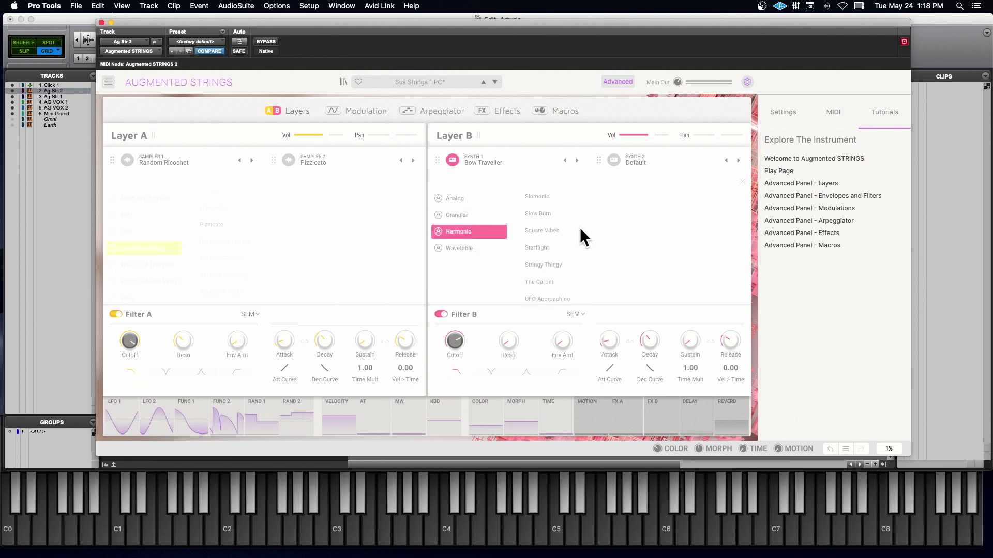
pyautogui.click(481, 244)
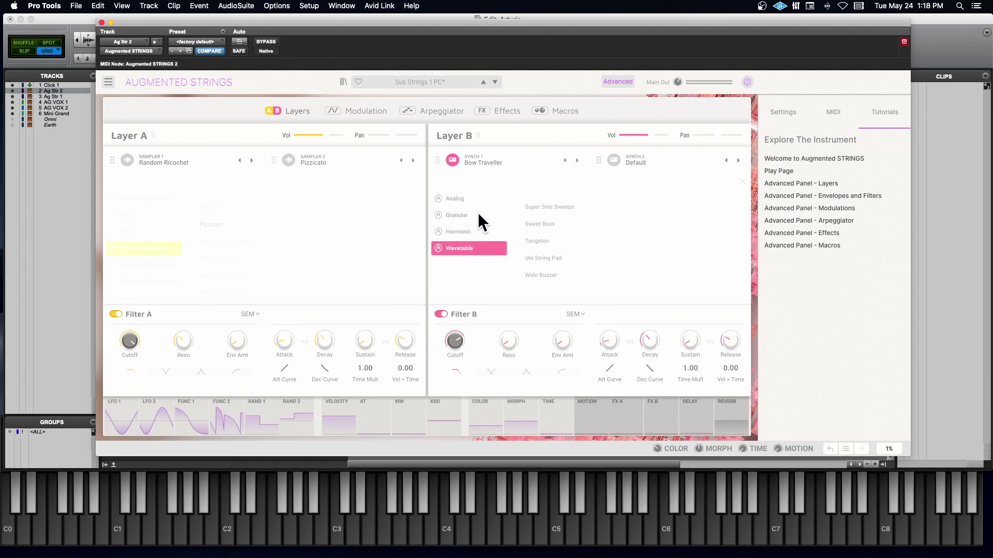
pyautogui.click(477, 213)
pyautogui.click(480, 197)
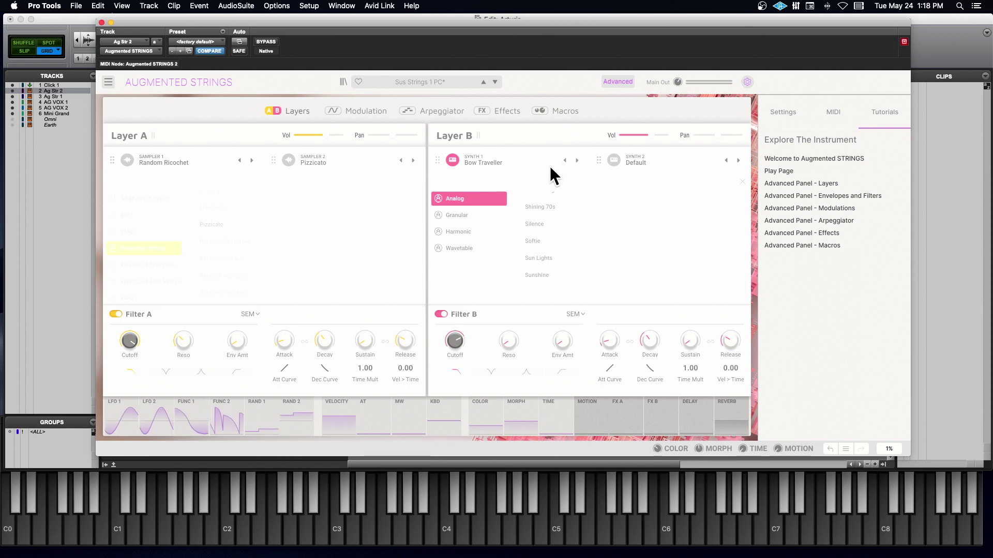
pyautogui.click(745, 181)
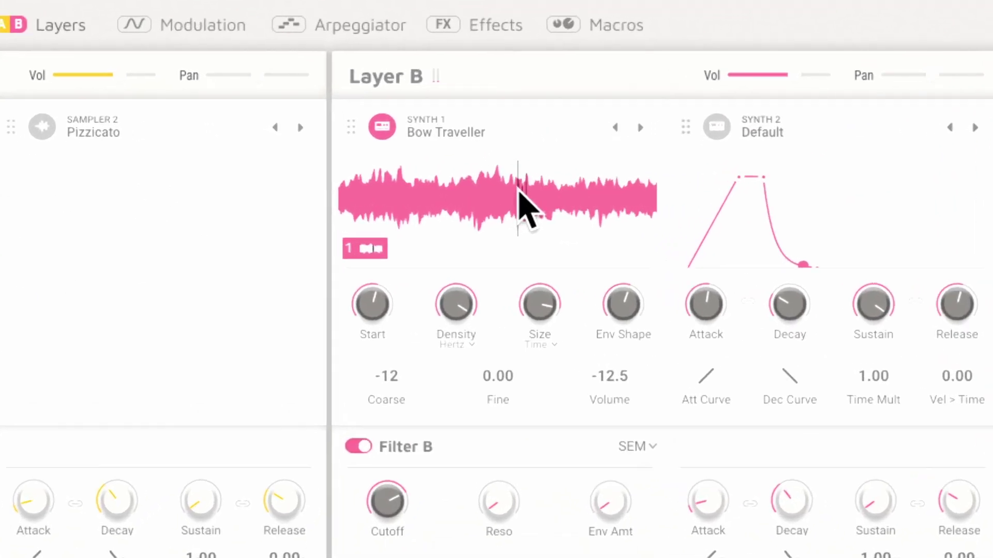
# Step: Set the Start of Synth 1's Bow Traveller to 0.517, lower its grain Density to about midway and increase its grain Size
pyautogui.moveTo(368, 306)
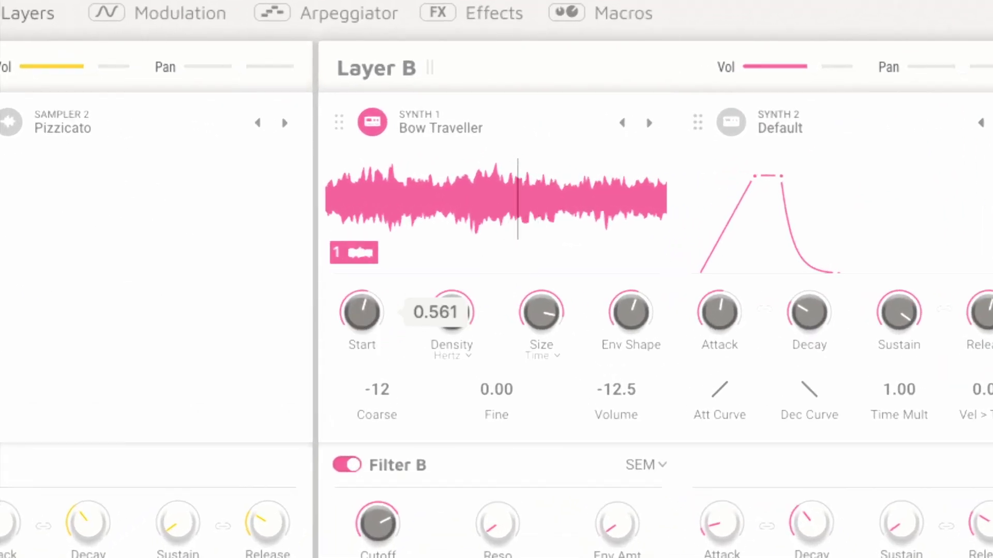
pyautogui.moveTo(369, 306); pyautogui.dragTo(368, 309)
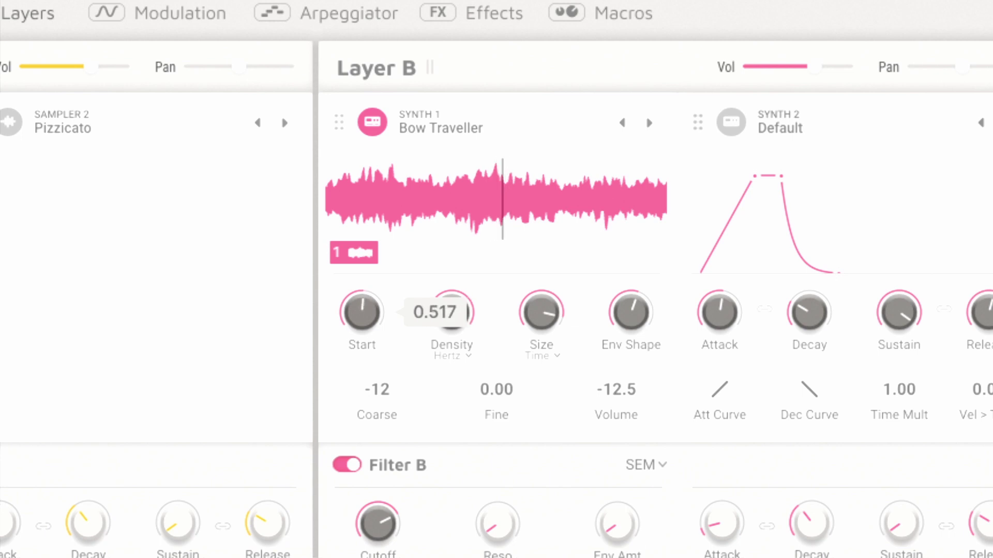
pyautogui.moveTo(443, 310)
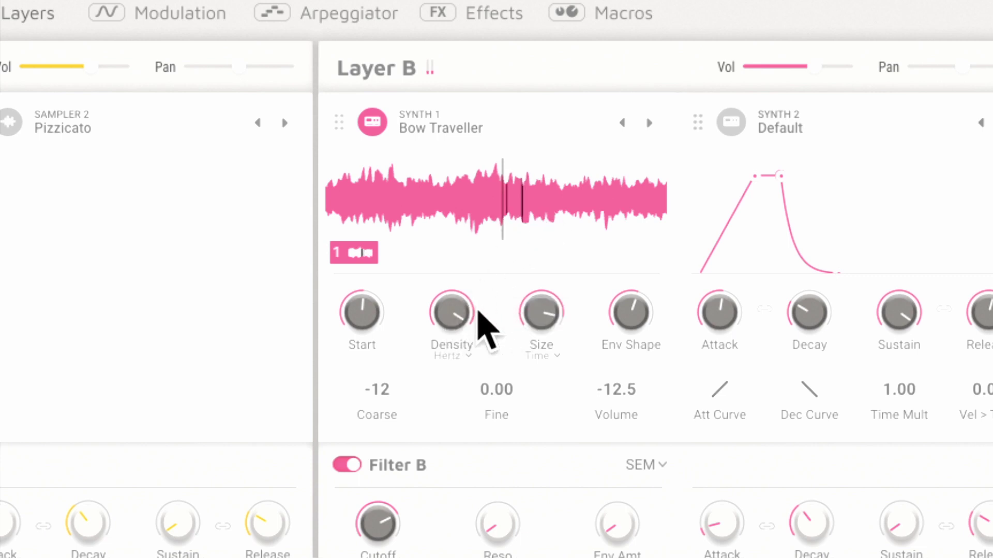
pyautogui.moveTo(478, 317); pyautogui.dragTo(479, 385)
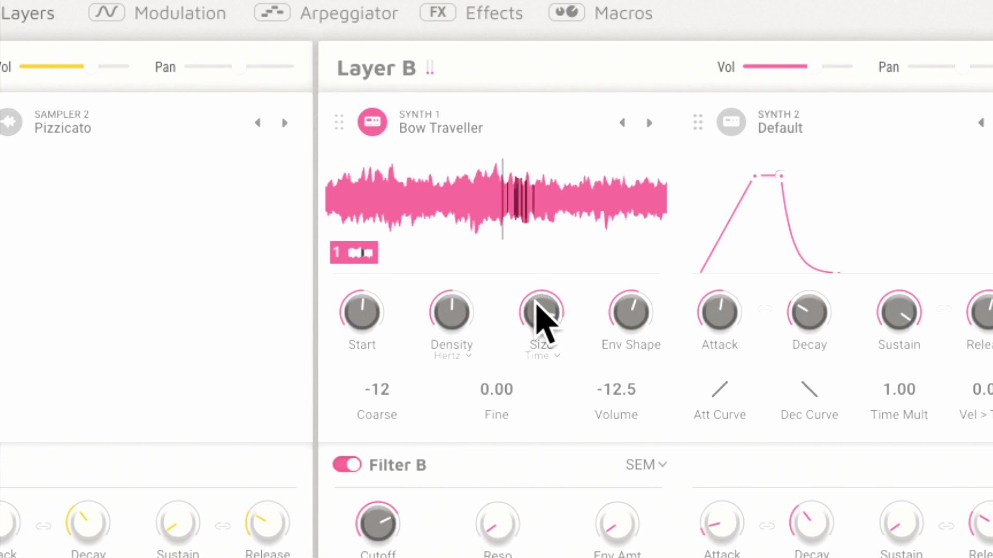
pyautogui.moveTo(538, 308)
pyautogui.mouseDown()
pyautogui.moveTo(538, 355)
pyautogui.moveTo(537, 295)
pyautogui.mouseUp()
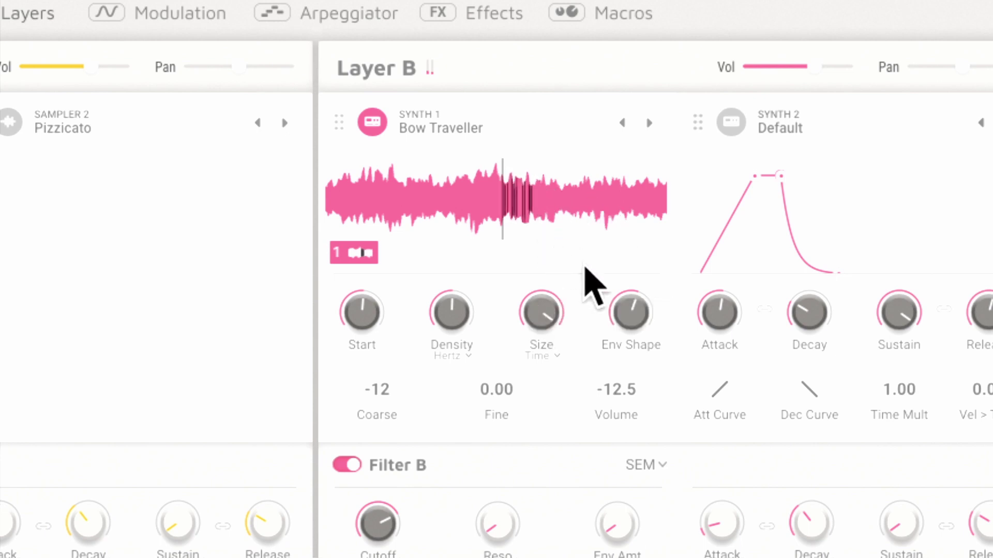
pyautogui.moveTo(610, 316)
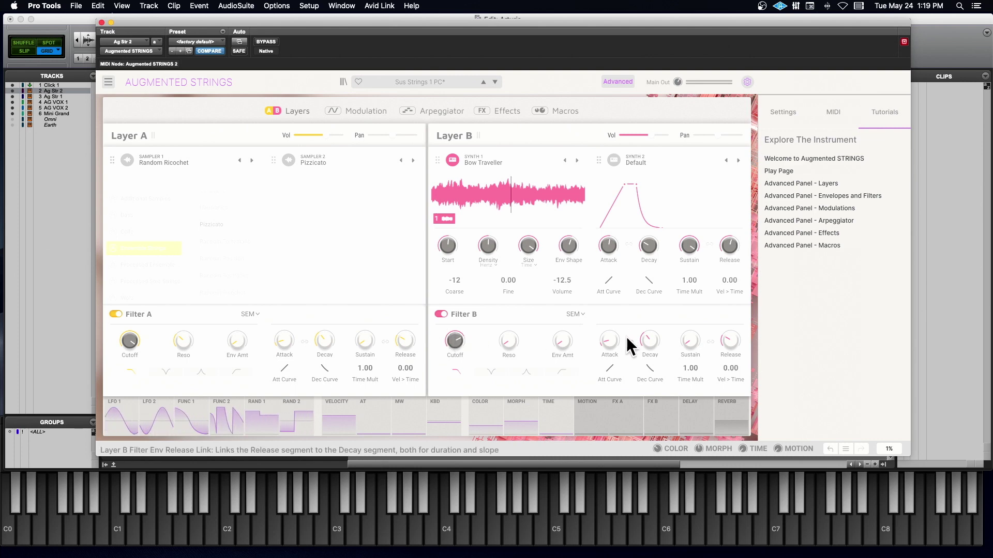
# Step: Reload the Sus Strings 1 PC preset from the PC Presets bank and close the preset browser
pyautogui.click(623, 157)
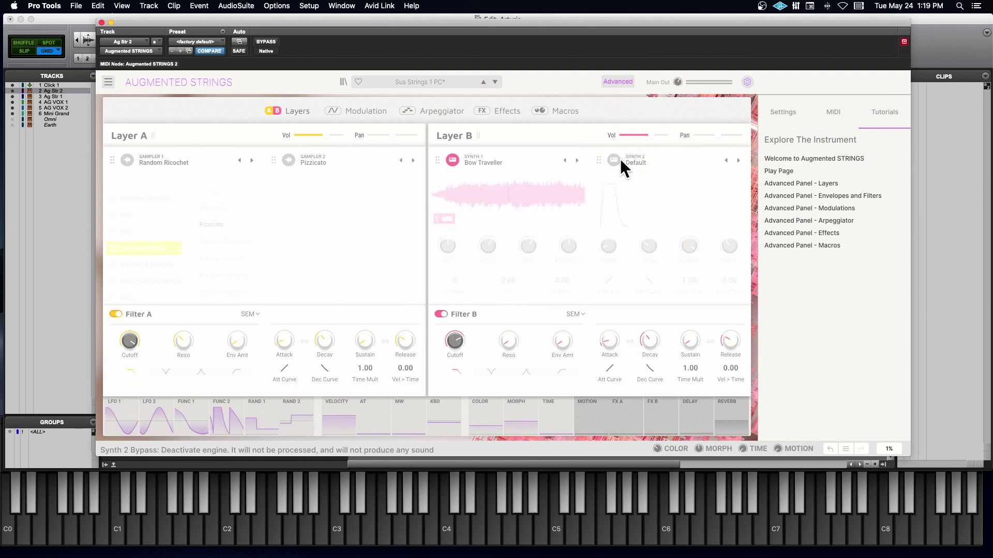
pyautogui.click(399, 81)
pyautogui.click(341, 79)
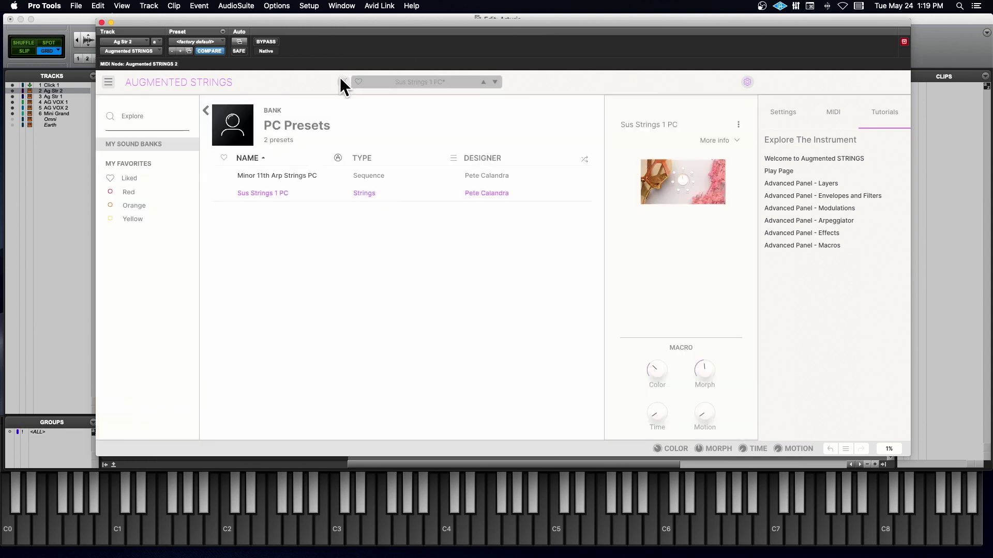
pyautogui.click(293, 191)
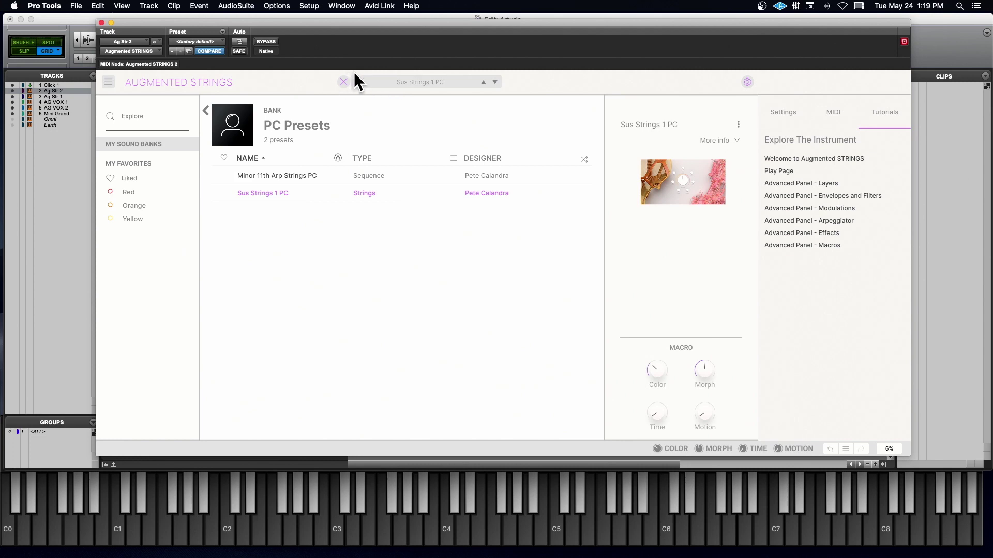
pyautogui.click(343, 82)
# Step: View the preset's main Delay and Reverb effects and the effects of Layer A and Layer B
pyautogui.click(484, 110)
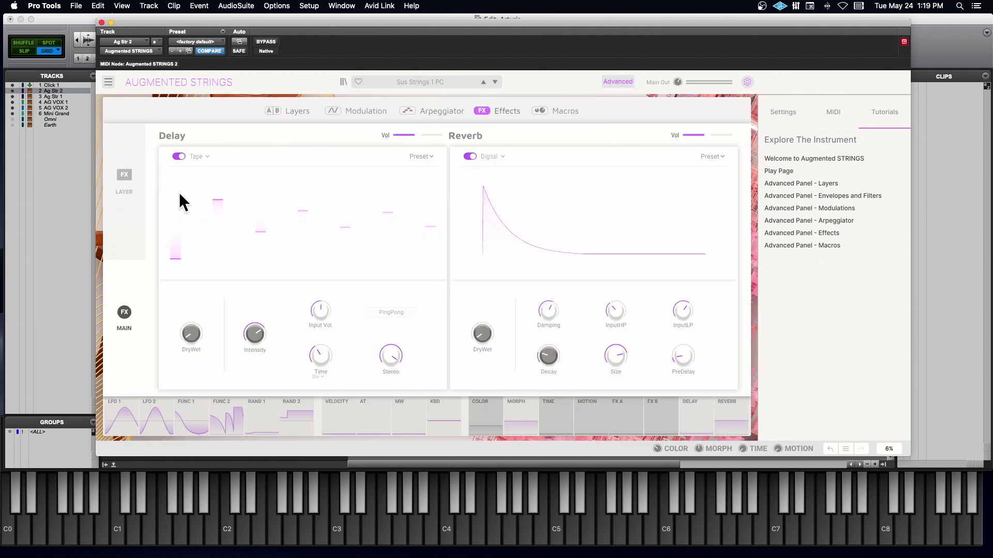
pyautogui.click(469, 155)
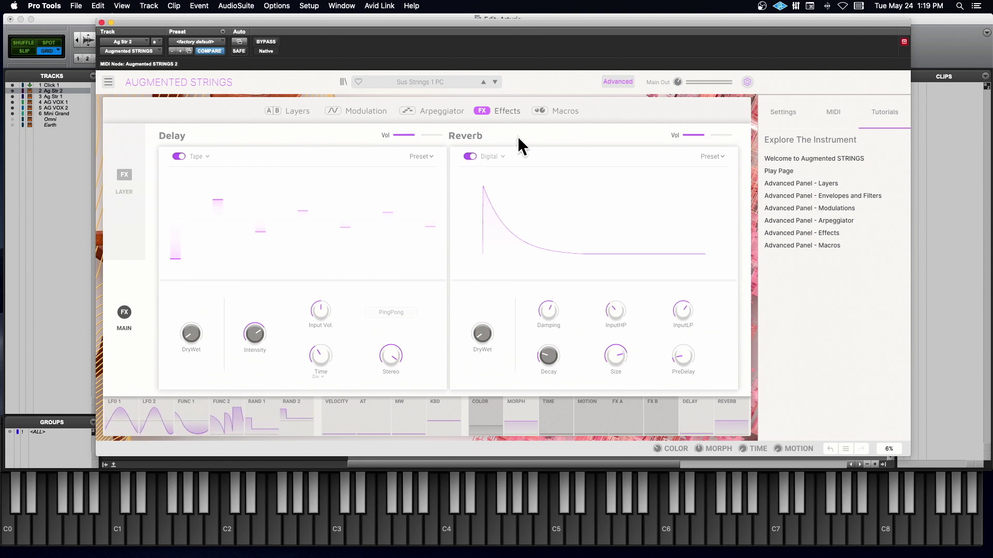
pyautogui.click(124, 174)
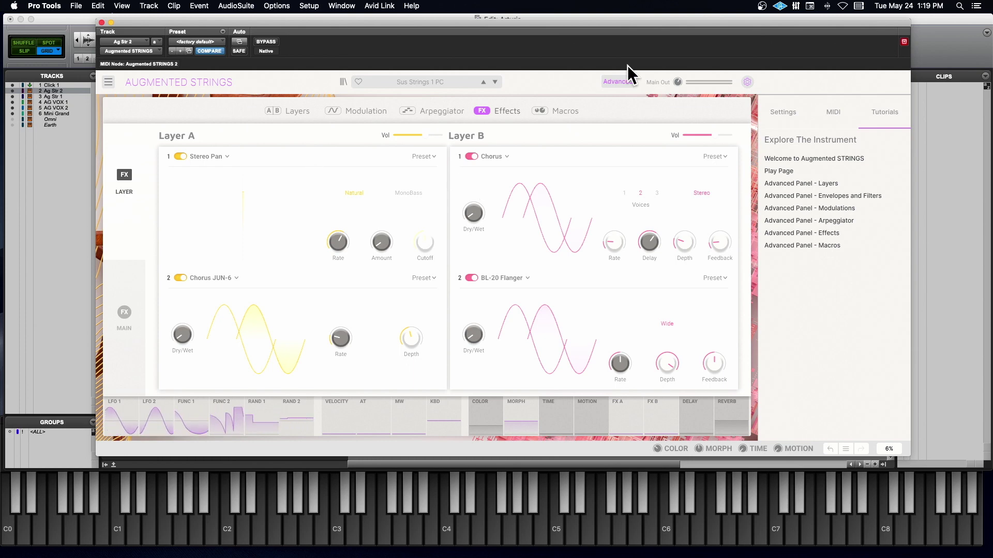
# Step: Audition the Dry/Wet amounts of Layer A's Chorus JUN-6 and Layer B's Chorus and BL-20 Flanger in the advanced view
pyautogui.click(617, 82)
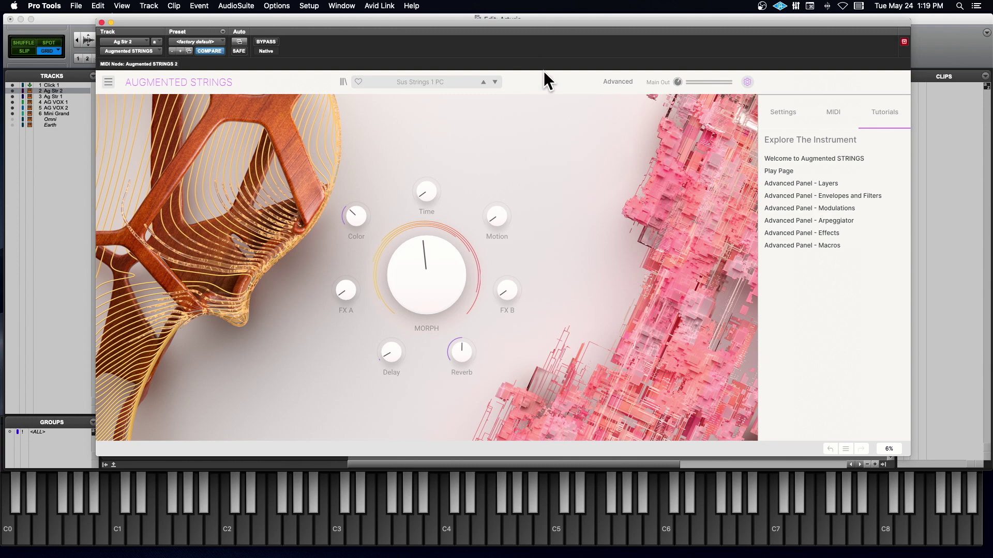
pyautogui.click(612, 81)
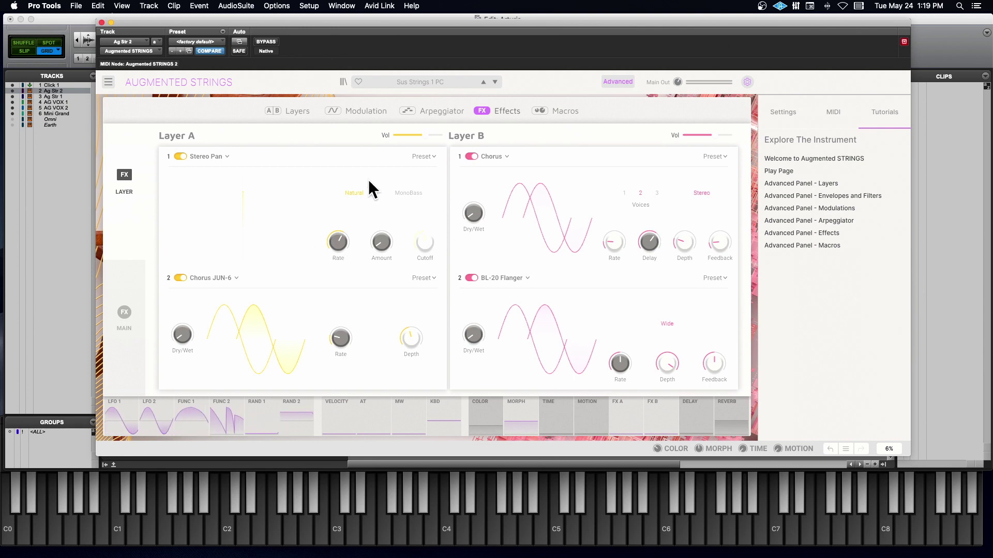
pyautogui.moveTo(184, 337)
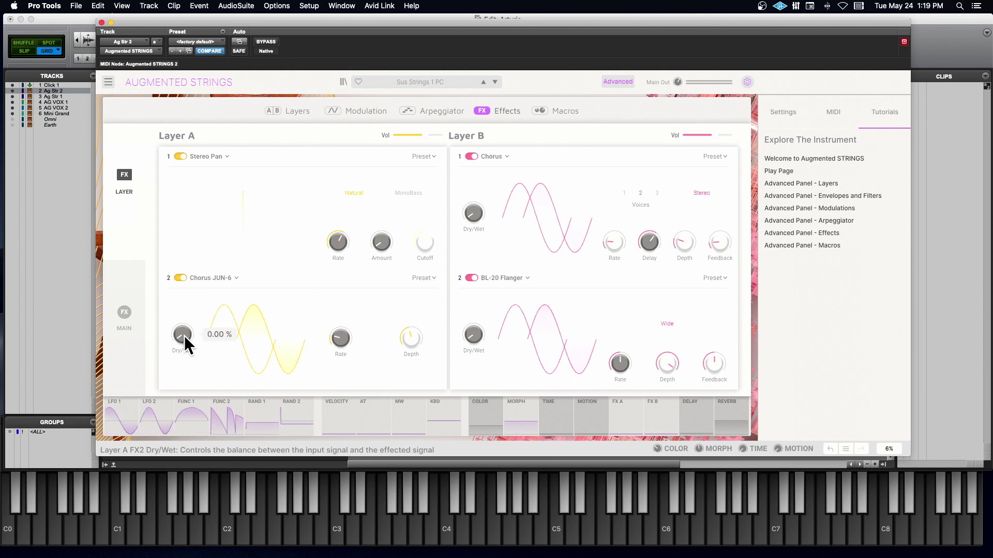
pyautogui.moveTo(184, 336)
pyautogui.mouseDown()
pyautogui.moveTo(184, 290)
pyautogui.moveTo(184, 341)
pyautogui.mouseUp()
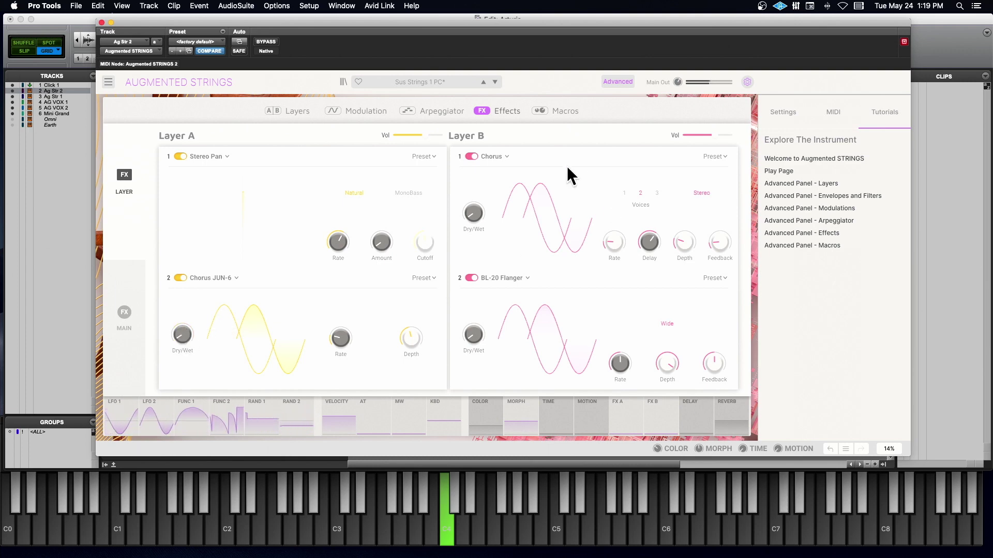
pyautogui.moveTo(472, 221); pyautogui.dragTo(472, 196)
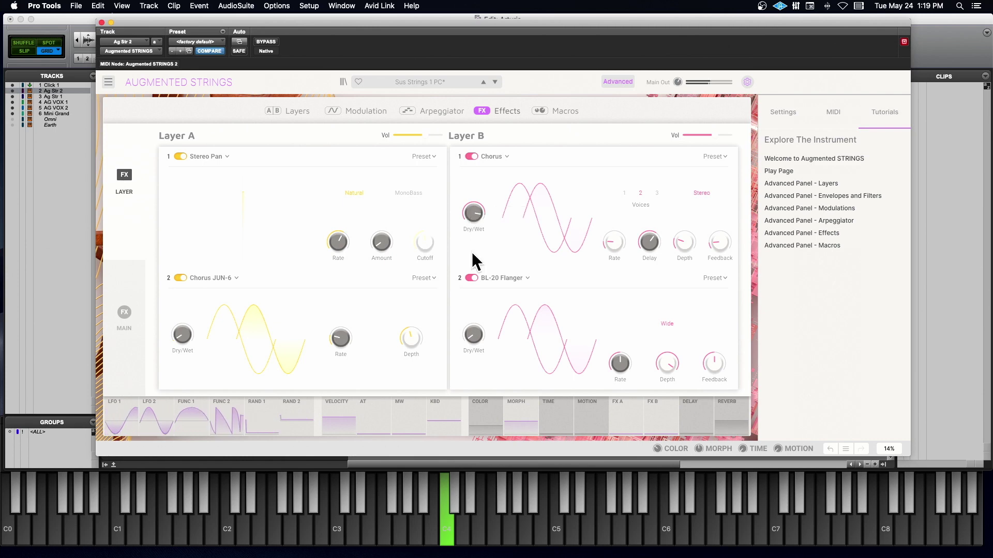
pyautogui.moveTo(473, 335); pyautogui.dragTo(473, 380)
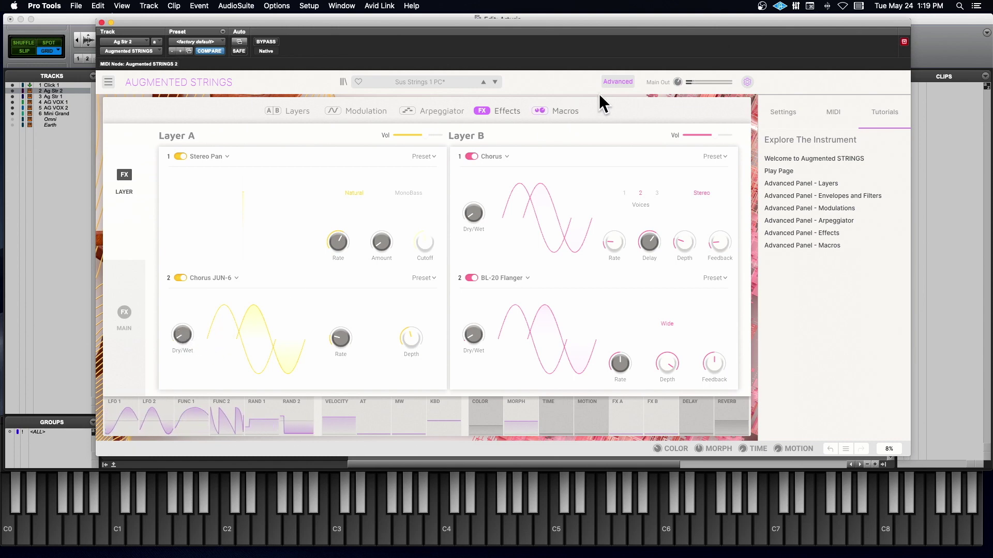
# Step: On the play page, audition the FX A, FX B and Morph controls, and raise Delay to 0.908
pyautogui.click(618, 82)
pyautogui.moveTo(342, 296)
pyautogui.mouseDown()
pyautogui.moveTo(341, 287)
pyautogui.moveTo(341, 310)
pyautogui.mouseUp()
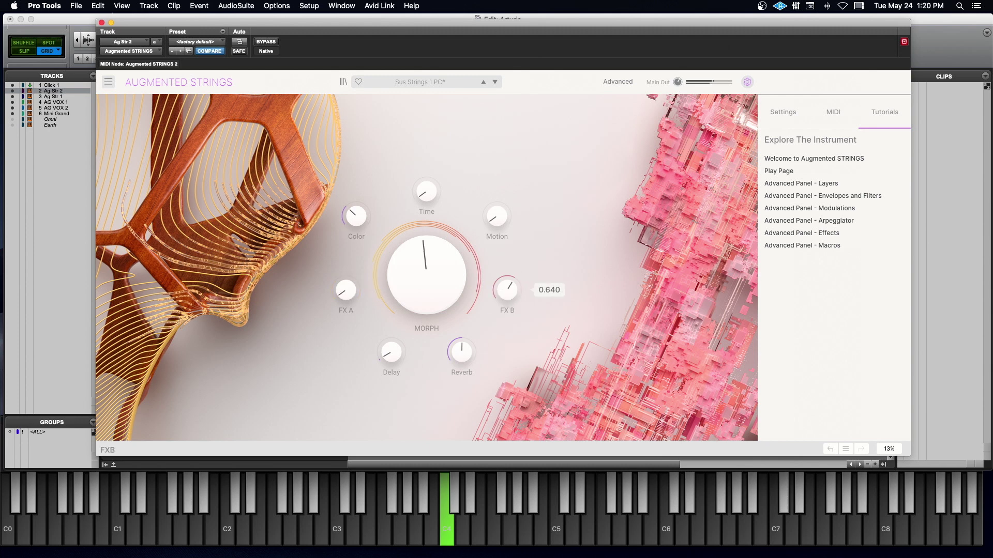
pyautogui.moveTo(473, 281); pyautogui.dragTo(473, 287)
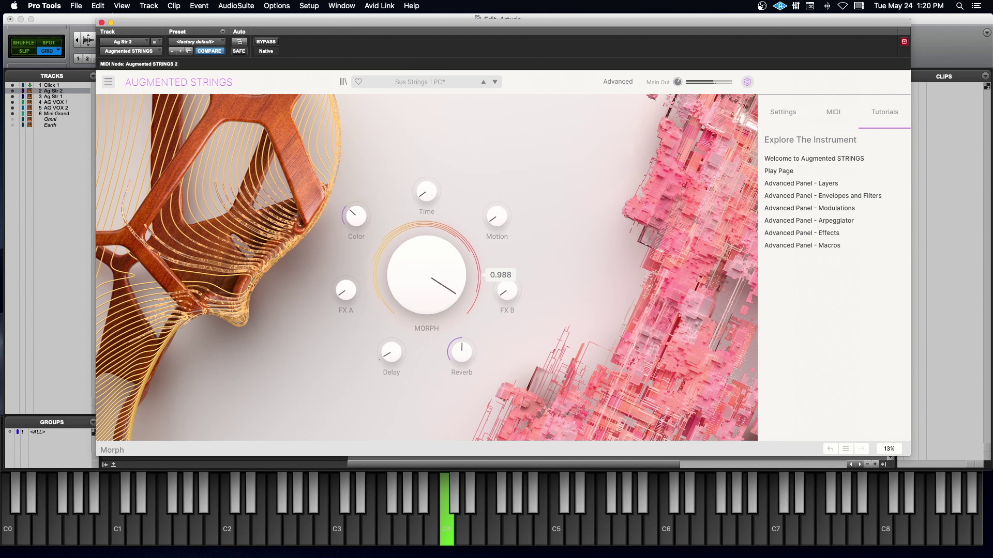
pyautogui.moveTo(409, 244); pyautogui.dragTo(409, 240)
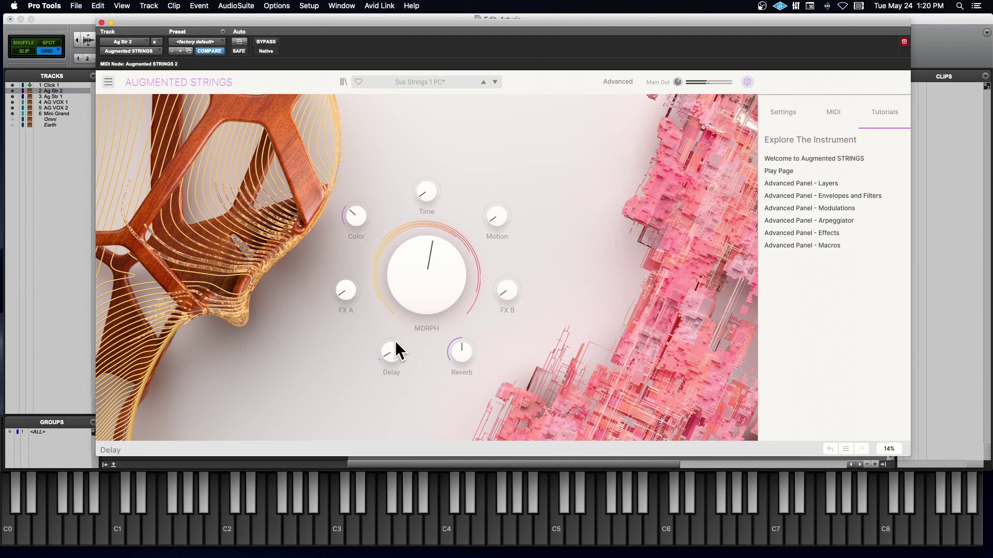
pyautogui.moveTo(395, 343); pyautogui.dragTo(395, 331)
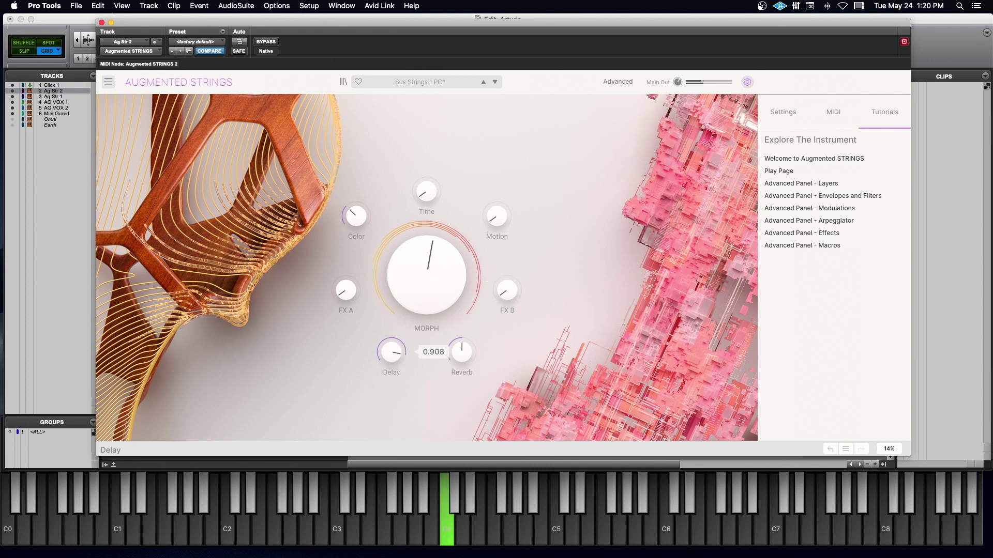
# Step: View the main Delay and Reverb effects in the advanced view and check the Delay's Time Type options
pyautogui.click(623, 80)
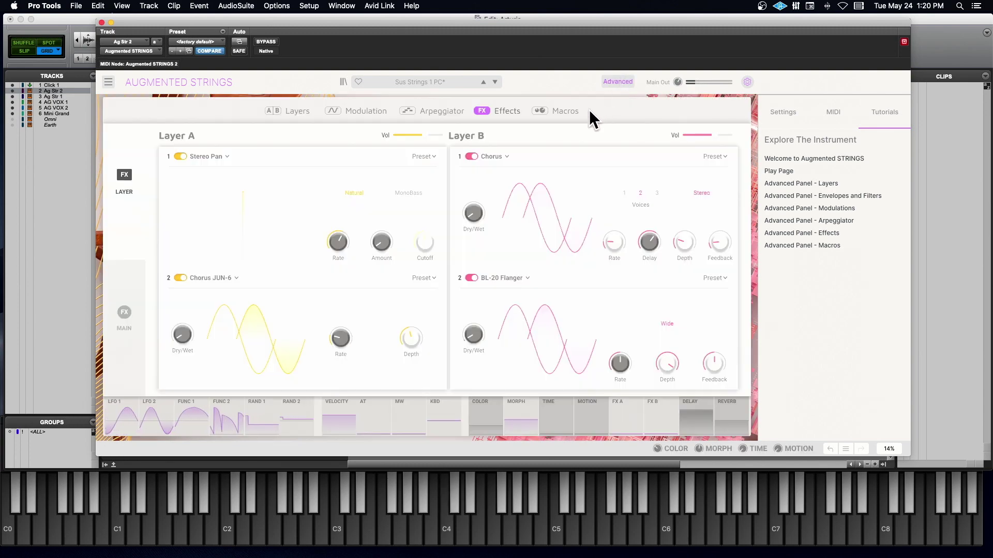
pyautogui.click(129, 321)
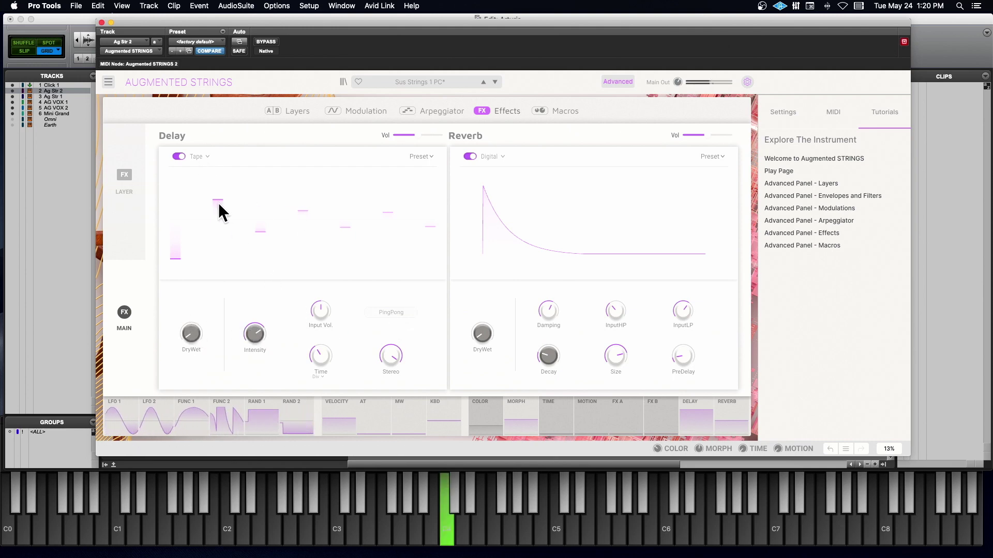
pyautogui.click(323, 375)
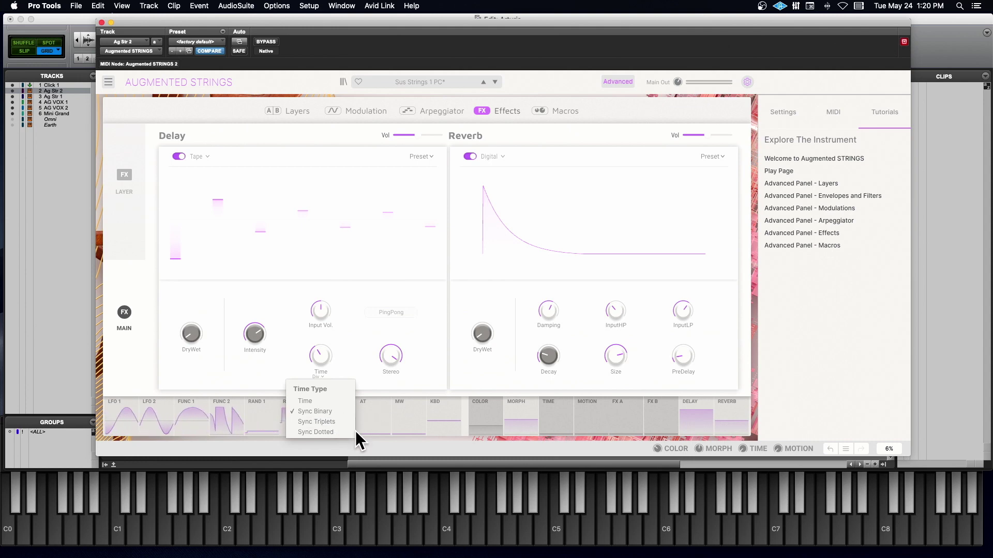
pyautogui.click(390, 354)
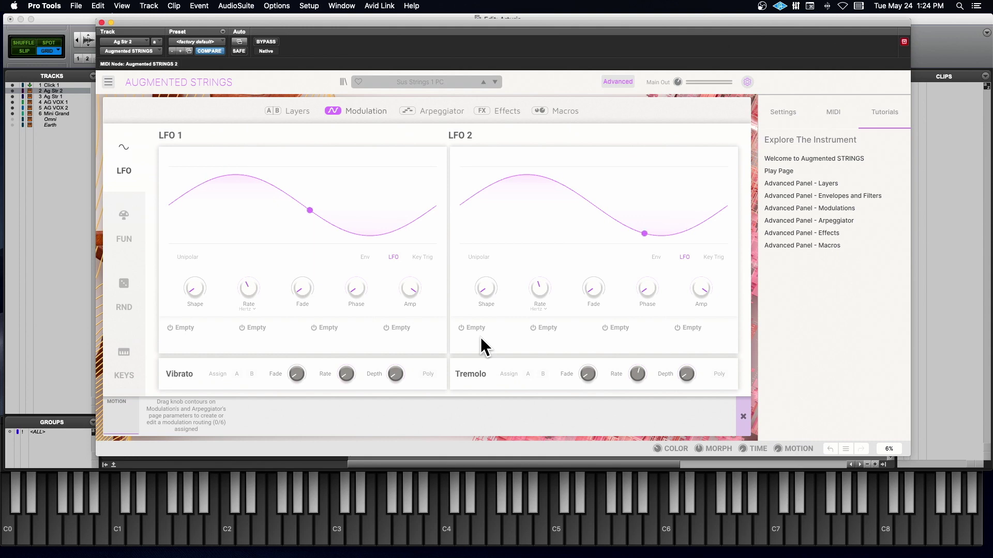
# Step: View the play page and the modulation source overview, and return to the Motion macro's routing slots on the Modulation page
pyautogui.click(618, 81)
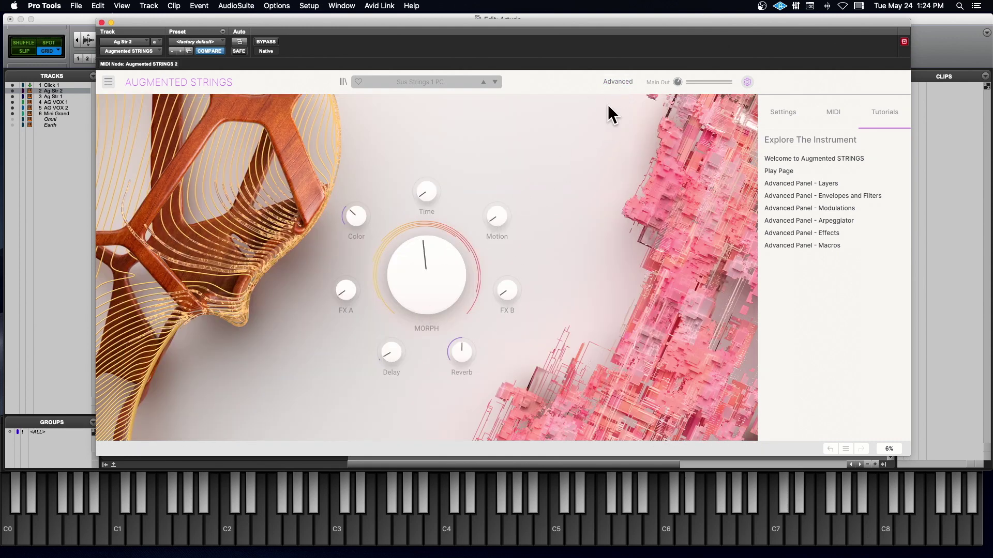
pyautogui.click(617, 82)
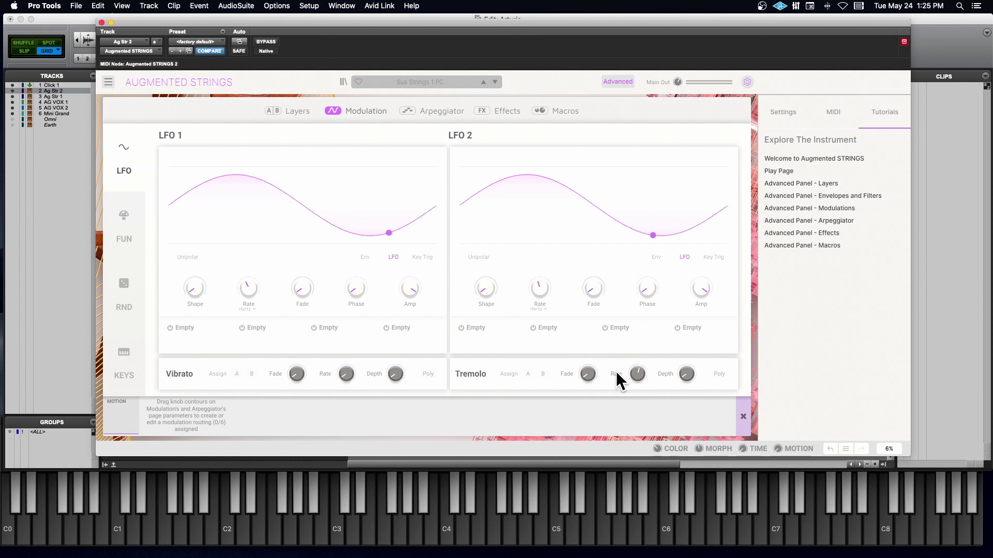
pyautogui.click(743, 416)
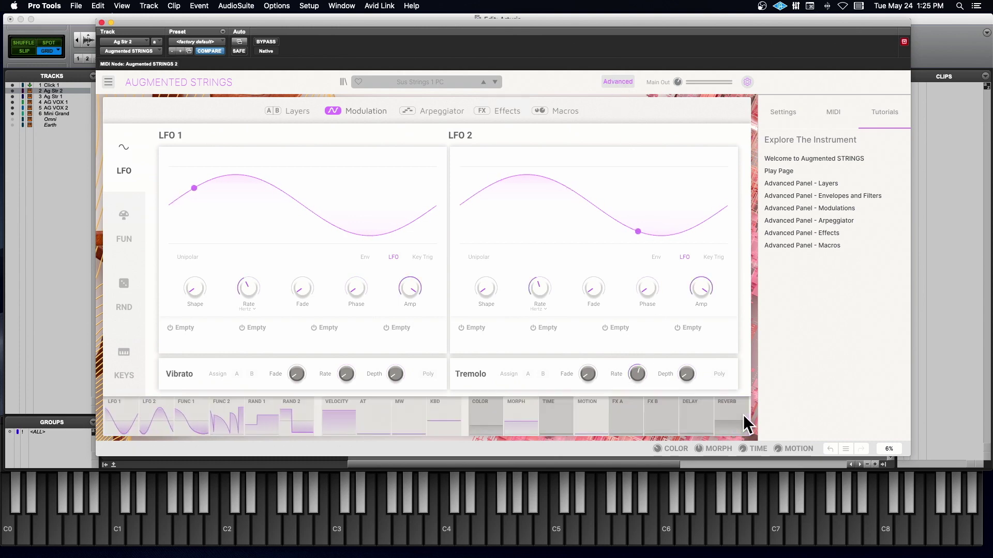
pyautogui.click(588, 407)
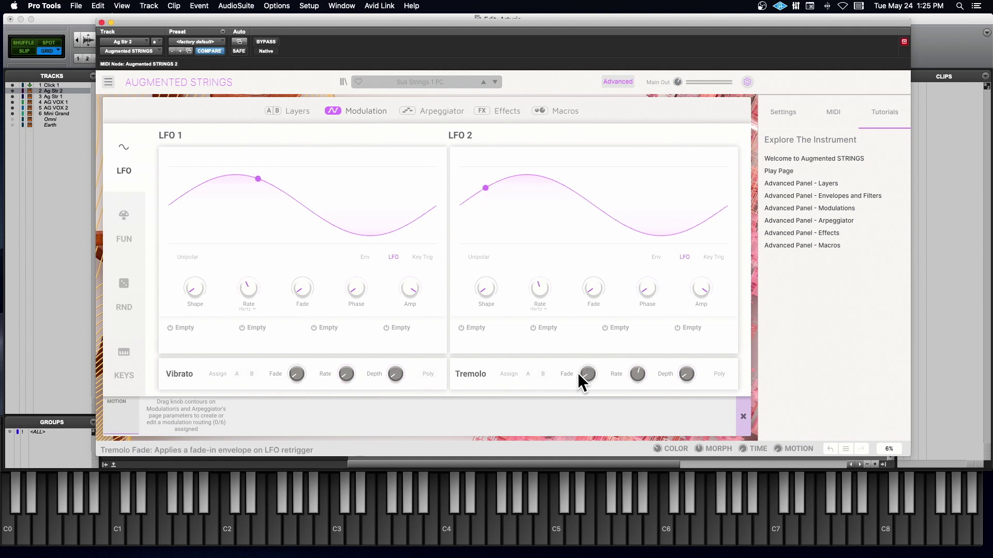
# Step: Assign the Tremolo to both Layer A and Layer B, and raise its Fade slightly
pyautogui.click(528, 375)
pyautogui.click(544, 375)
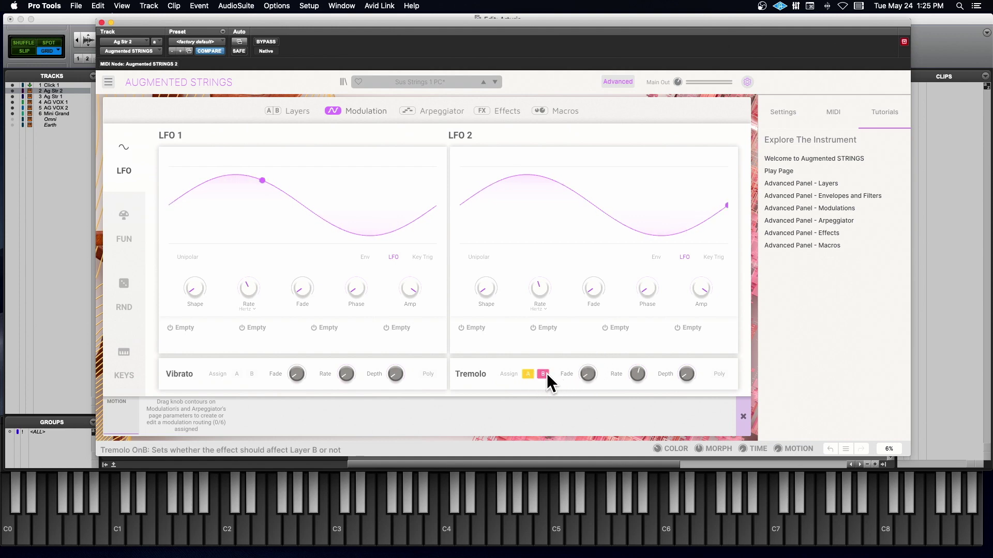
pyautogui.moveTo(588, 374)
pyautogui.moveTo(588, 374); pyautogui.dragTo(627, 357)
# Step: Set the Tremolo Depth to about 0.232, and route the Motion macro to Tremolo Rate at 0.44 and Tremolo Depth at 0.56
pyautogui.moveTo(638, 371)
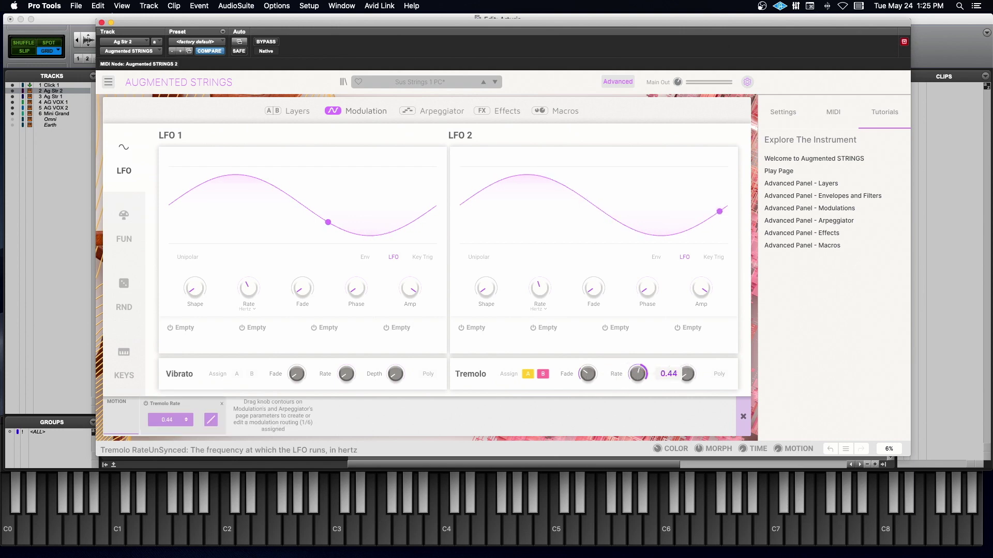
pyautogui.moveTo(678, 377)
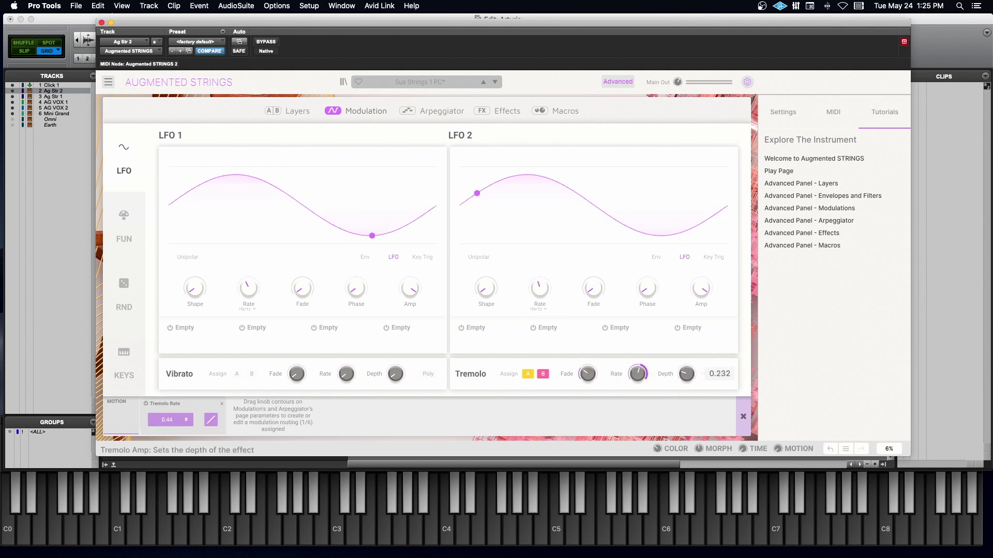
pyautogui.moveTo(679, 368); pyautogui.dragTo(679, 343)
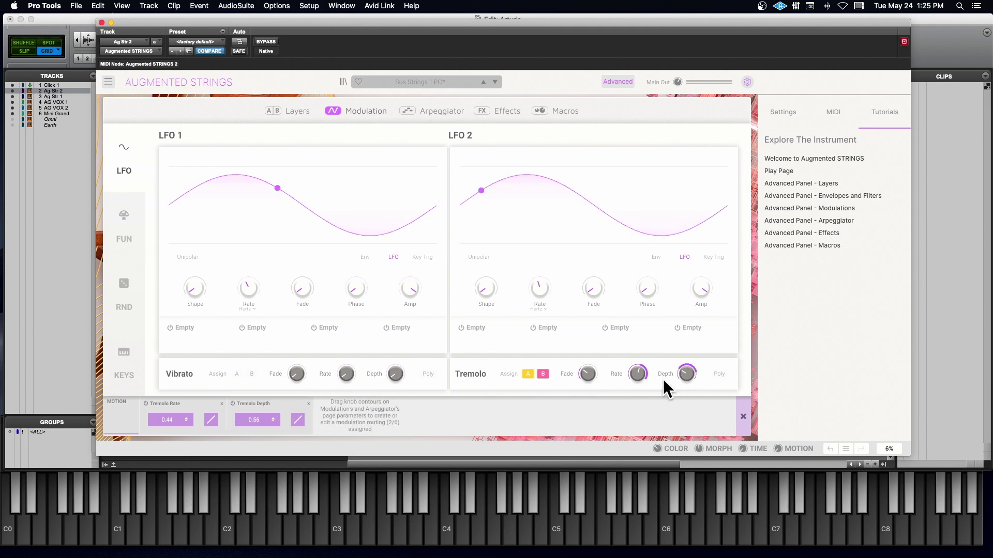
# Step: Audition the tremolo by sweeping the Motion control on the play page and returning it to its minimum
pyautogui.click(621, 78)
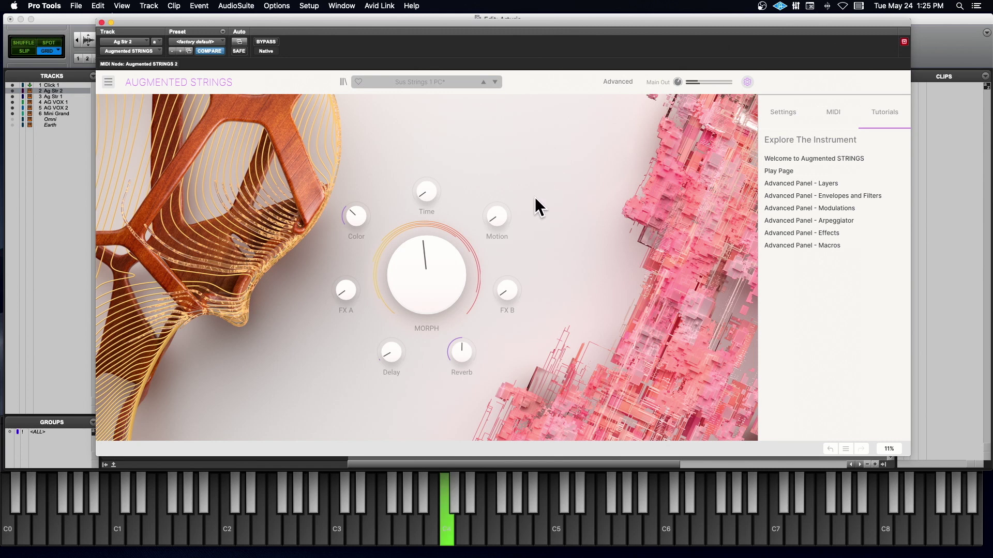
pyautogui.moveTo(499, 216)
pyautogui.moveTo(496, 216)
pyautogui.mouseDown()
pyautogui.moveTo(497, 173)
pyautogui.moveTo(496, 226)
pyautogui.mouseUp()
# Step: Lower the Tremolo Rate to 0.012 Hz and its Depth to 0.092 on the Modulation page
pyautogui.click(611, 81)
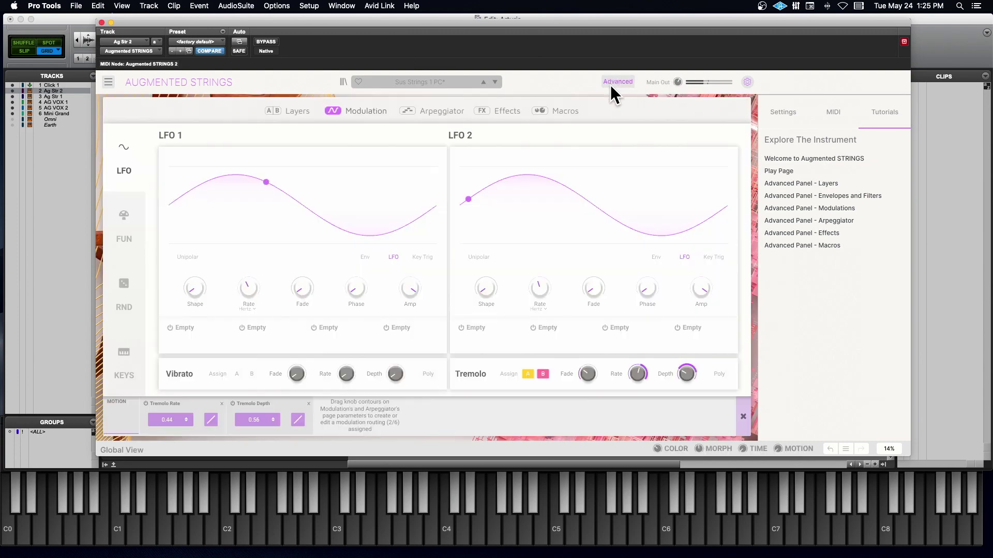
pyautogui.moveTo(636, 373); pyautogui.dragTo(637, 398)
pyautogui.moveTo(686, 374)
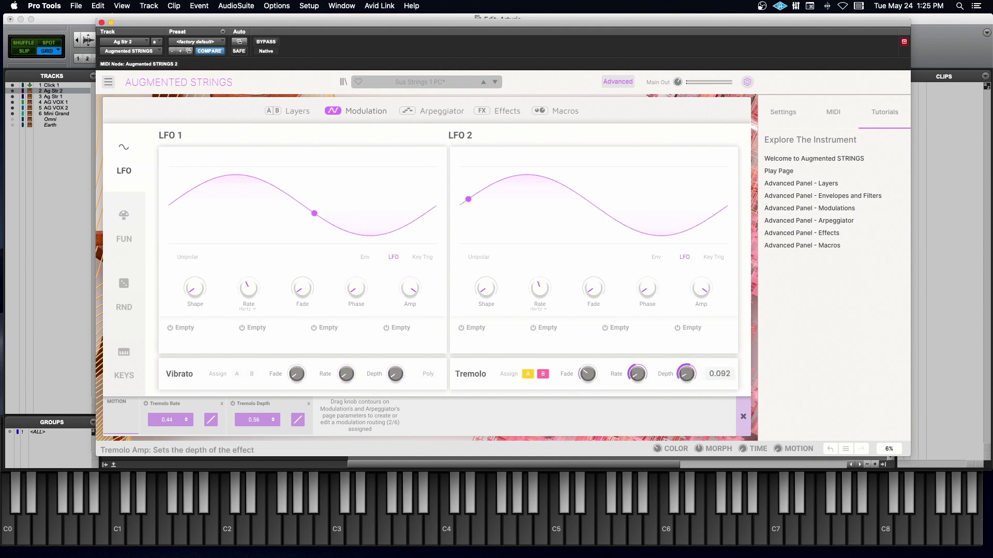
# Step: Raise the Motion control to its maximum, and increase its modulation of Tremolo Rate to 0.66 and of Tremolo Depth to 0.65
pyautogui.click(618, 81)
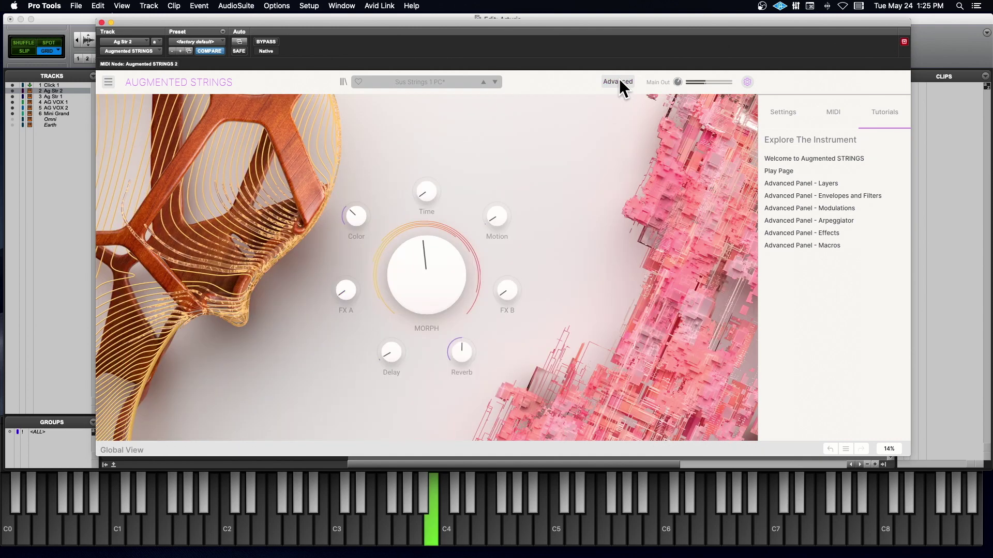
pyautogui.moveTo(495, 220); pyautogui.dragTo(495, 178)
pyautogui.click(608, 82)
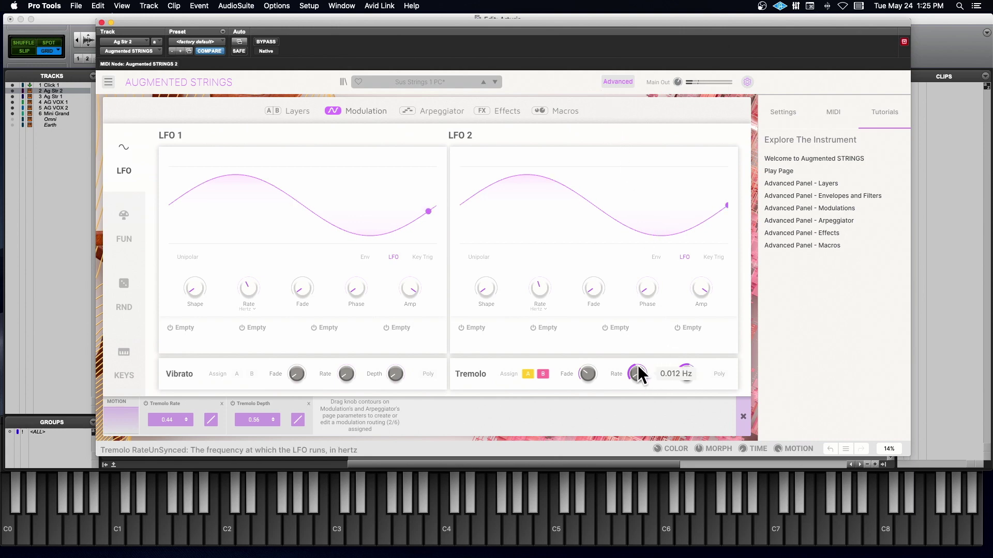
pyautogui.moveTo(638, 365)
pyautogui.mouseDown()
pyautogui.moveTo(637, 349)
pyautogui.moveTo(684, 350)
pyautogui.moveTo(680, 380)
pyautogui.moveTo(645, 366)
pyautogui.moveTo(645, 374)
pyautogui.mouseUp()
pyautogui.moveTo(684, 361)
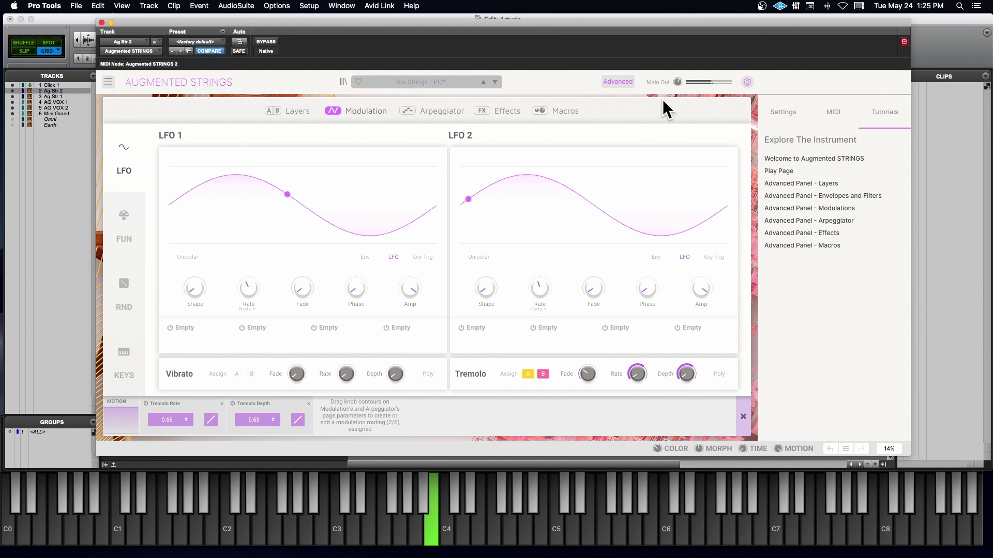
# Step: Lower the Motion control to 0.804 on the play page, and remap Motion to CC 21 in the MIDI control list
pyautogui.click(618, 82)
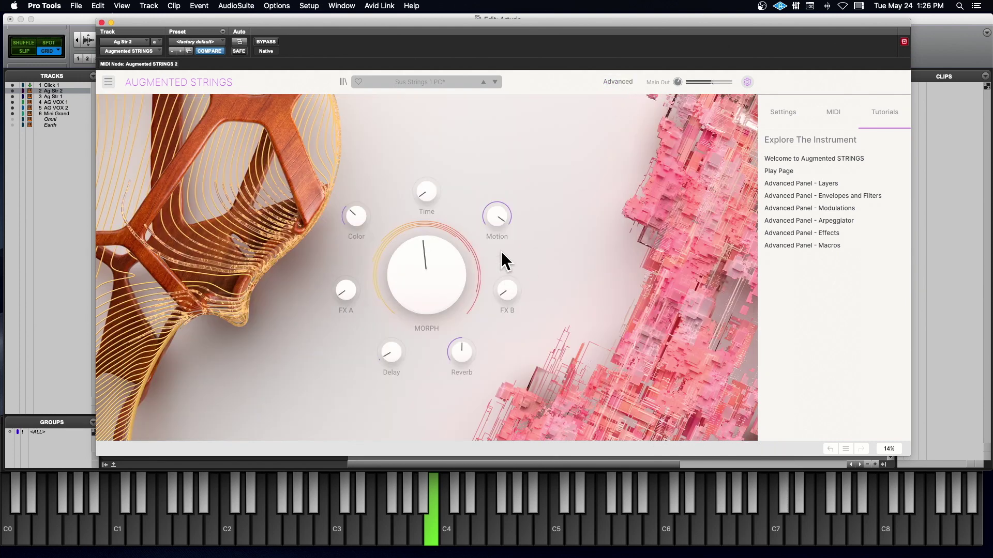
pyautogui.moveTo(497, 216); pyautogui.dragTo(496, 221)
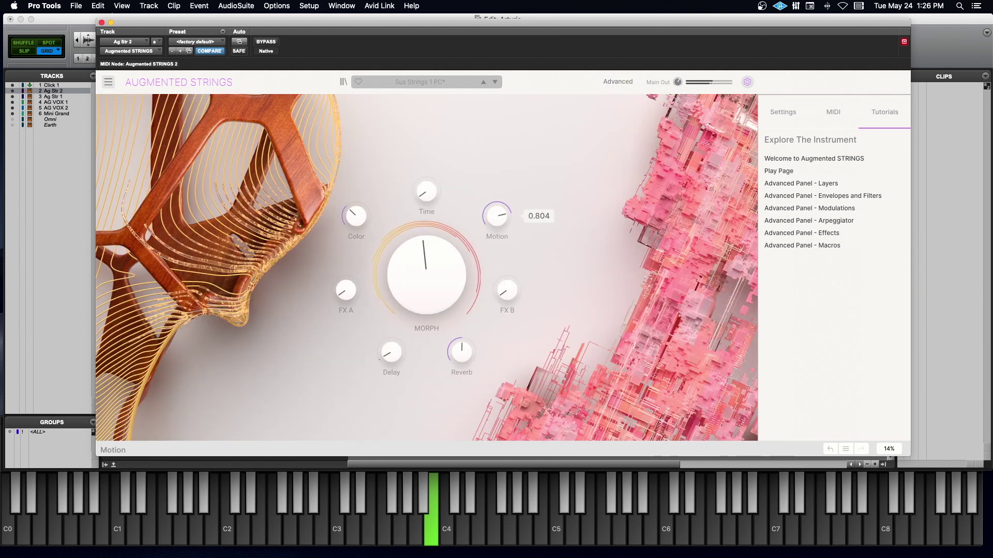
pyautogui.click(840, 112)
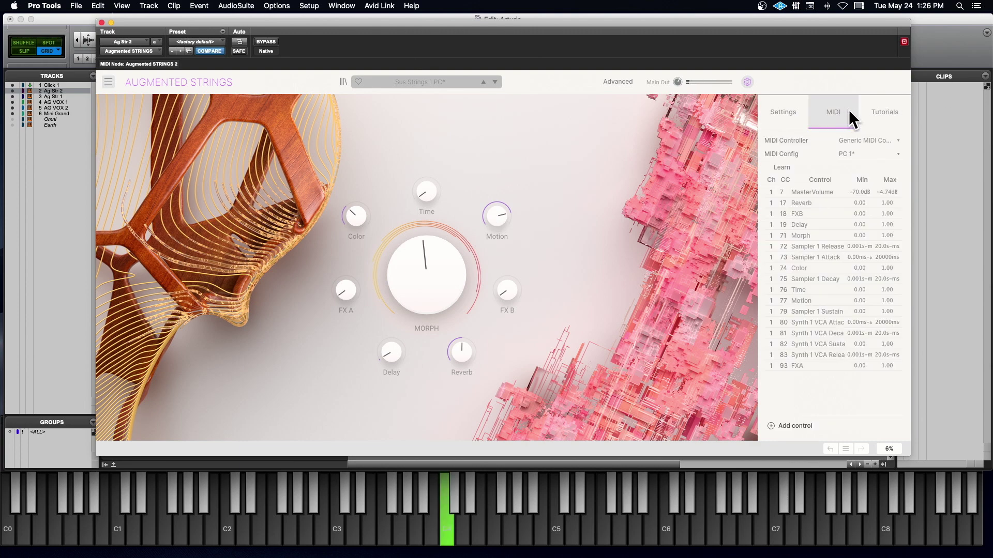
pyautogui.click(788, 300)
# Step: Save the current MIDI configuration as "PC 2 Motion" and check that it is selected in the configuration list
pyautogui.click(874, 153)
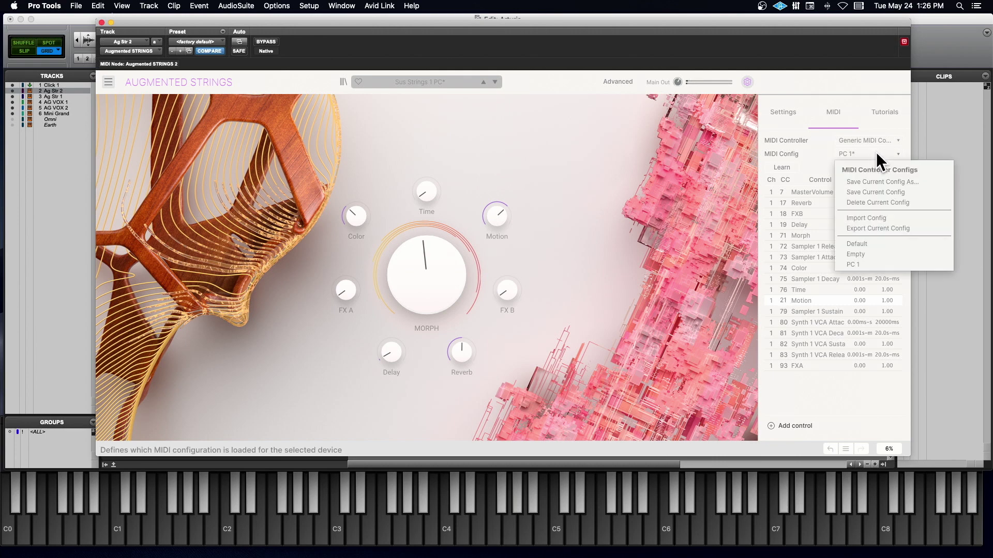
pyautogui.click(904, 184)
pyautogui.write('PC2')
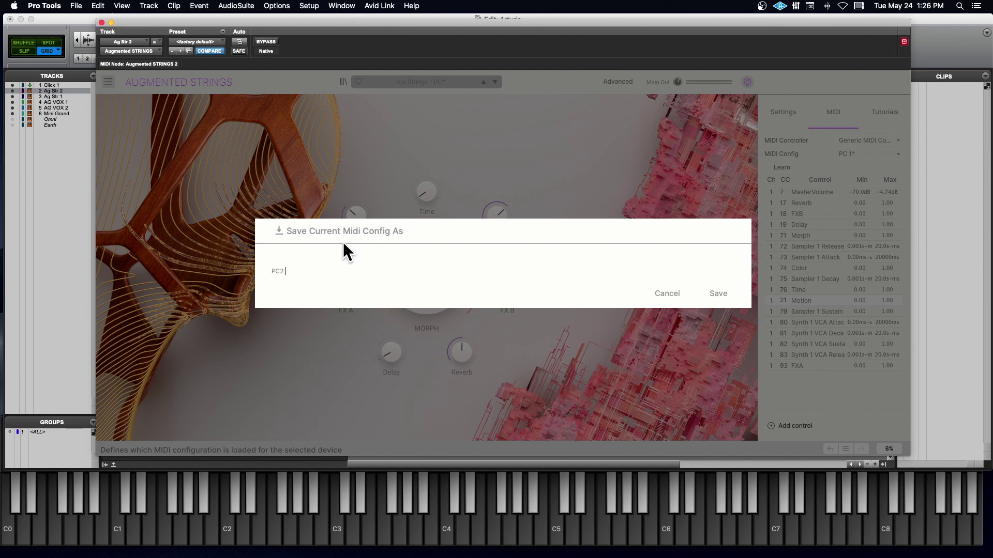
pyautogui.press('BackSpace')
pyautogui.write('2 Motion')
pyautogui.press('Return')
pyautogui.click(859, 154)
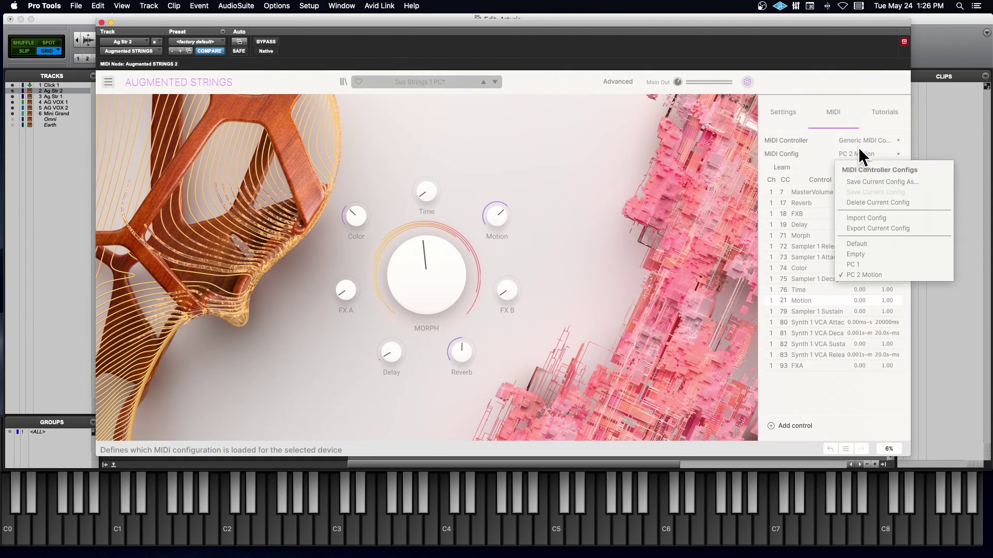
pyautogui.click(589, 126)
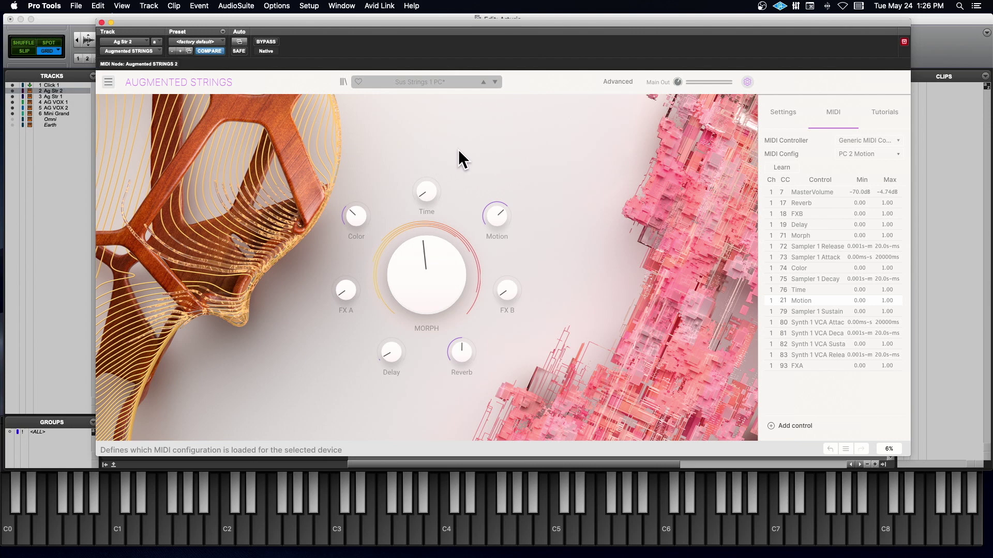
# Step: Close the Ag Str 2 instrument window and open the Augmented Strings instrument on the Ag Str 1 track
pyautogui.moveTo(388, 362); pyautogui.dragTo(388, 352)
pyautogui.click(101, 23)
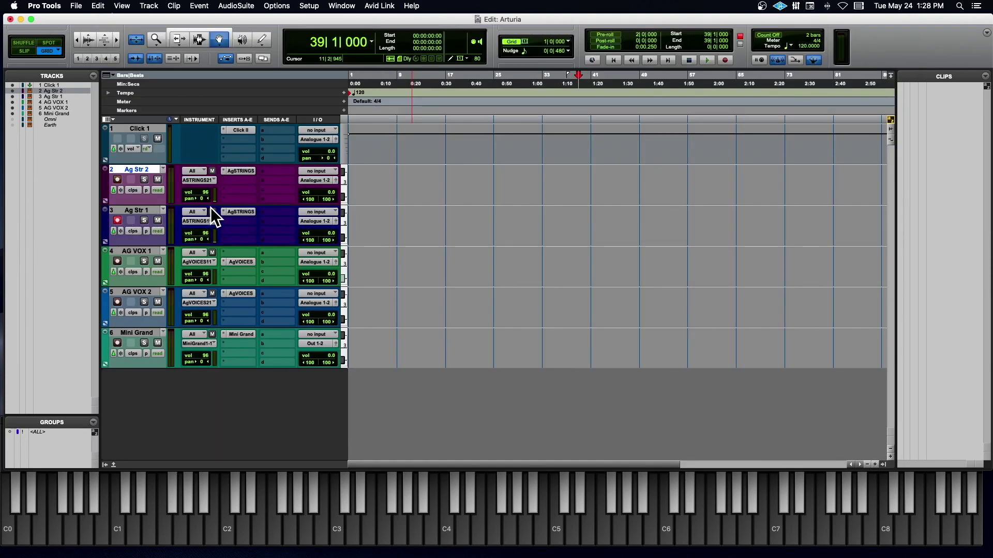
pyautogui.click(241, 212)
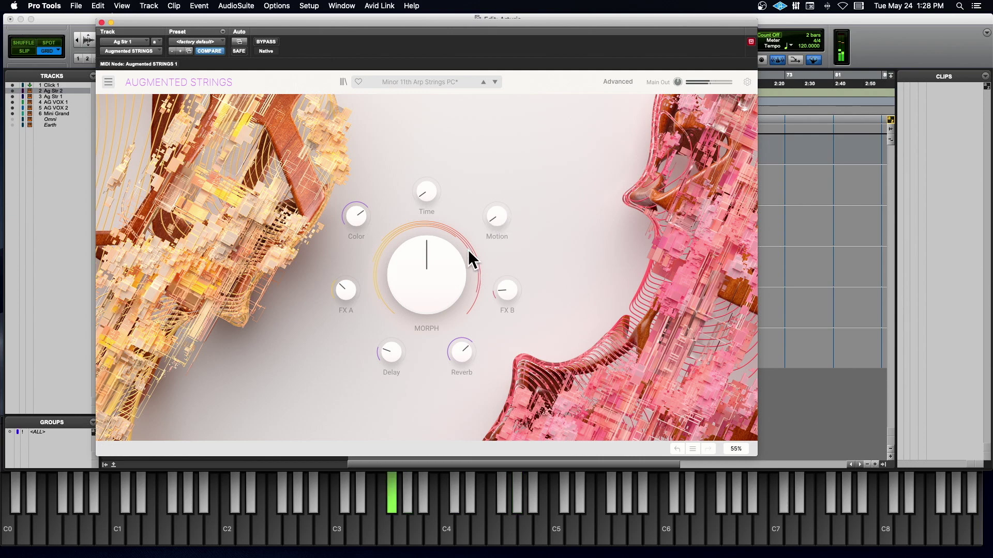
# Step: Sweep the Color control on the play page and bring it up to its maximum
pyautogui.click(356, 216)
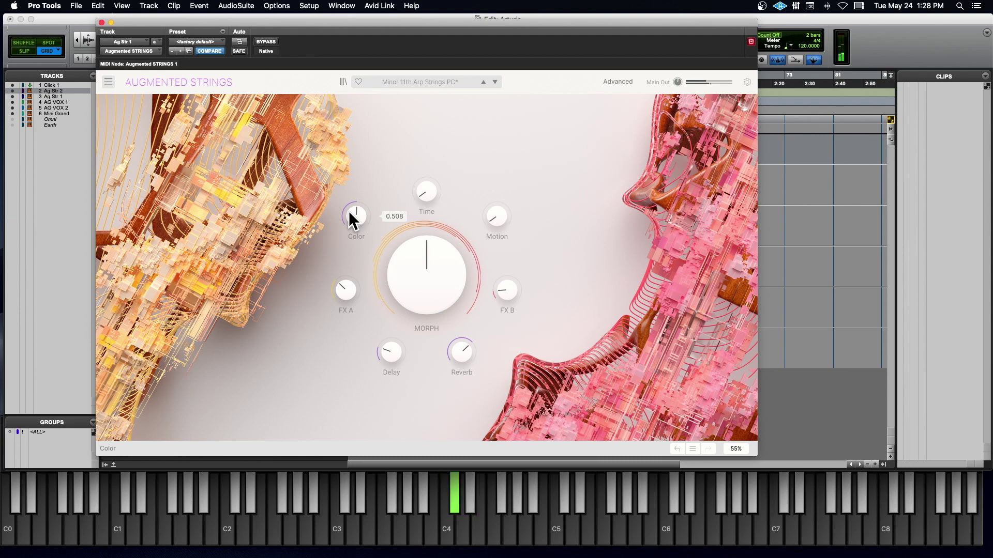
pyautogui.moveTo(354, 217); pyautogui.dragTo(354, 194)
pyautogui.moveTo(355, 216)
pyautogui.mouseDown()
pyautogui.moveTo(356, 194)
pyautogui.moveTo(348, 220)
pyautogui.mouseUp()
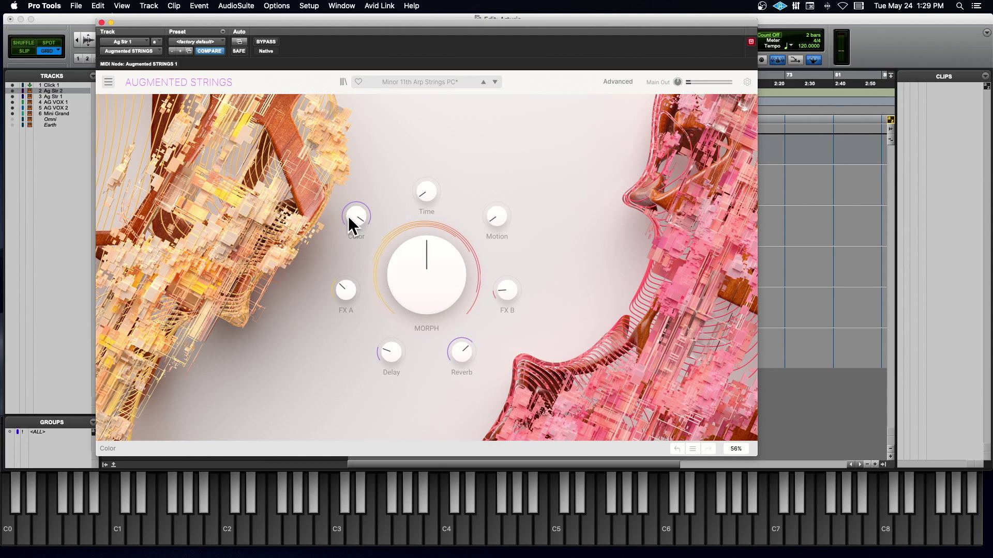
# Step: Open the advanced Layers view and show the Cross Mod synth settings of Layer B
pyautogui.click(614, 81)
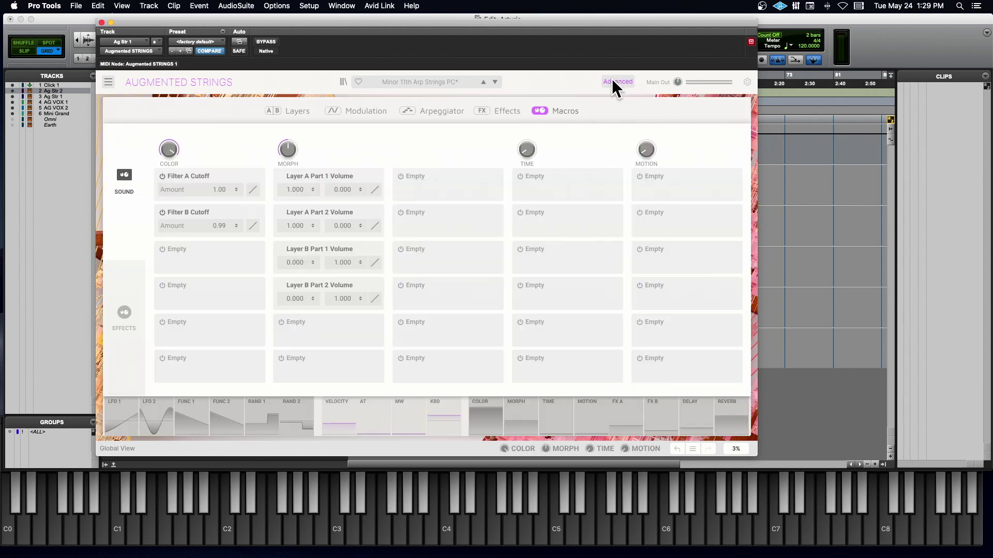
pyautogui.click(272, 111)
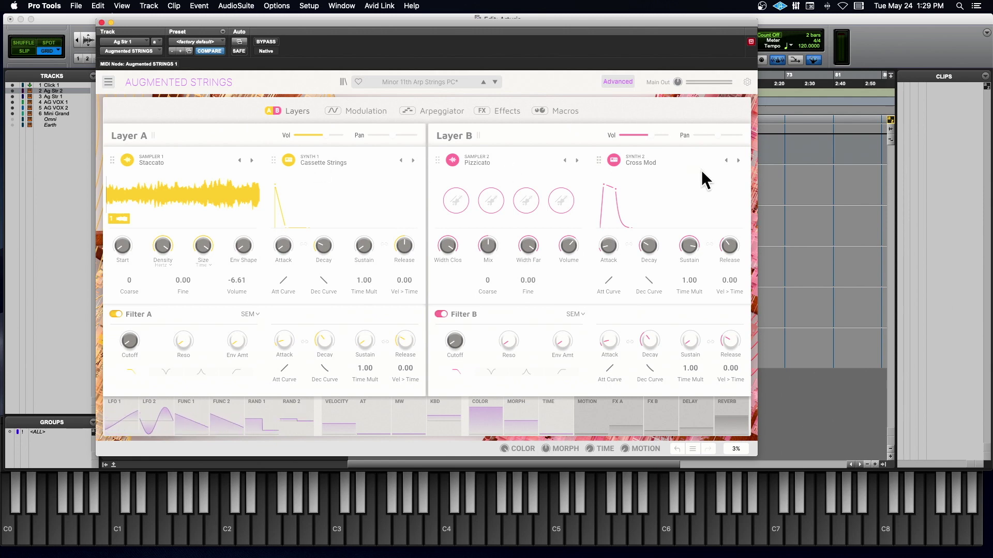
pyautogui.click(658, 163)
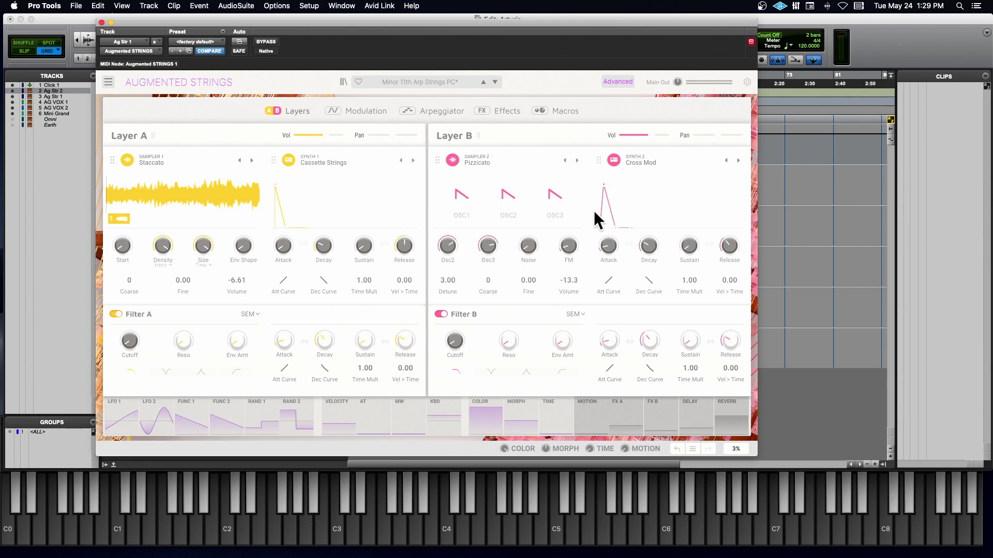
# Step: Bypass Sampler 2 and Sampler 1 to audition the synth engines alone, and re-enable both samplers
pyautogui.click(452, 158)
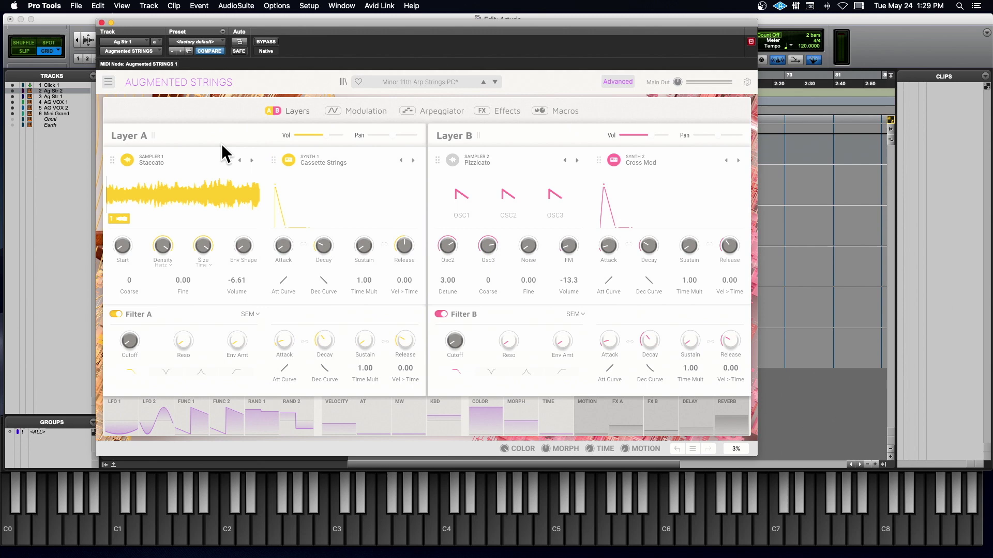
pyautogui.click(126, 157)
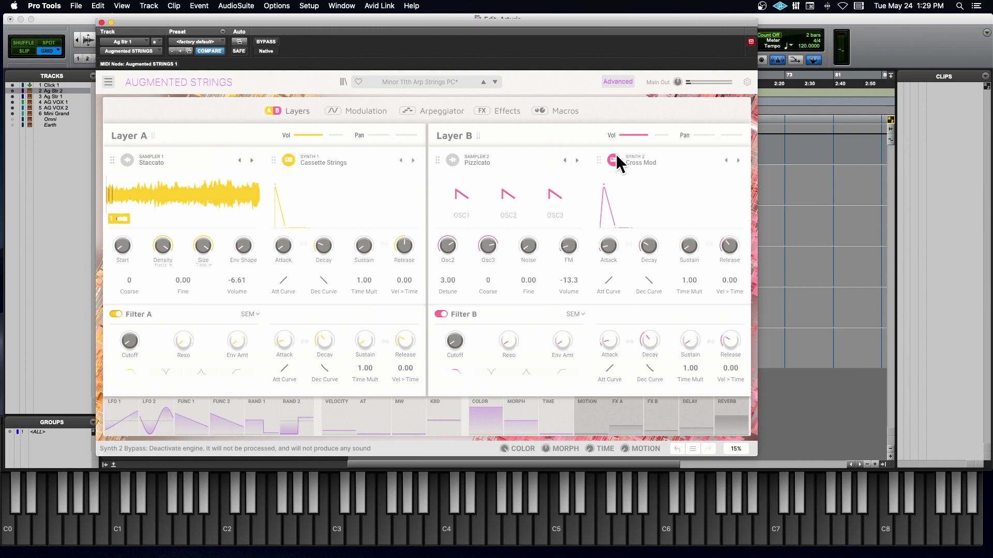
pyautogui.click(453, 160)
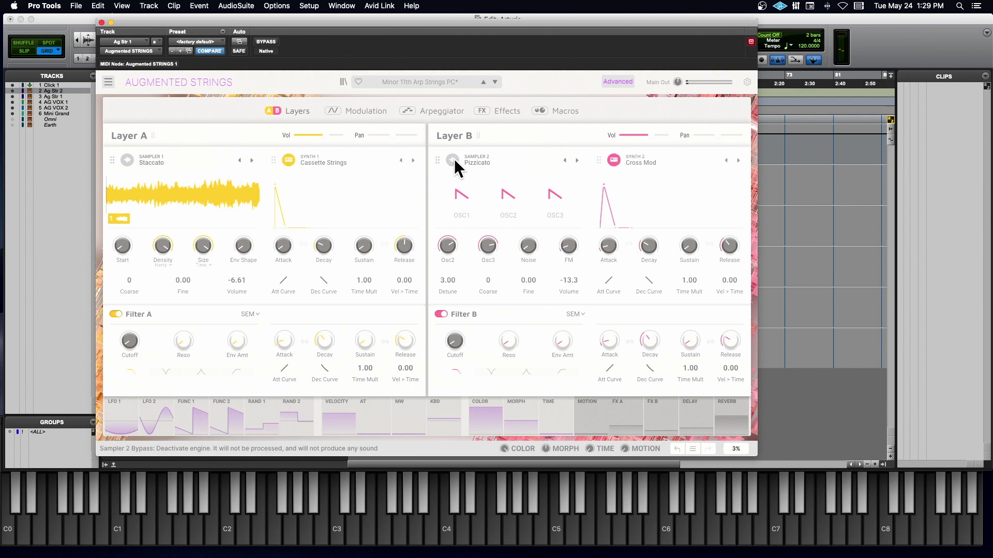
pyautogui.click(128, 159)
# Step: On the Arpeggiator page, keep the mode on Random and lower the gate length of step 5 to its minimum
pyautogui.click(444, 110)
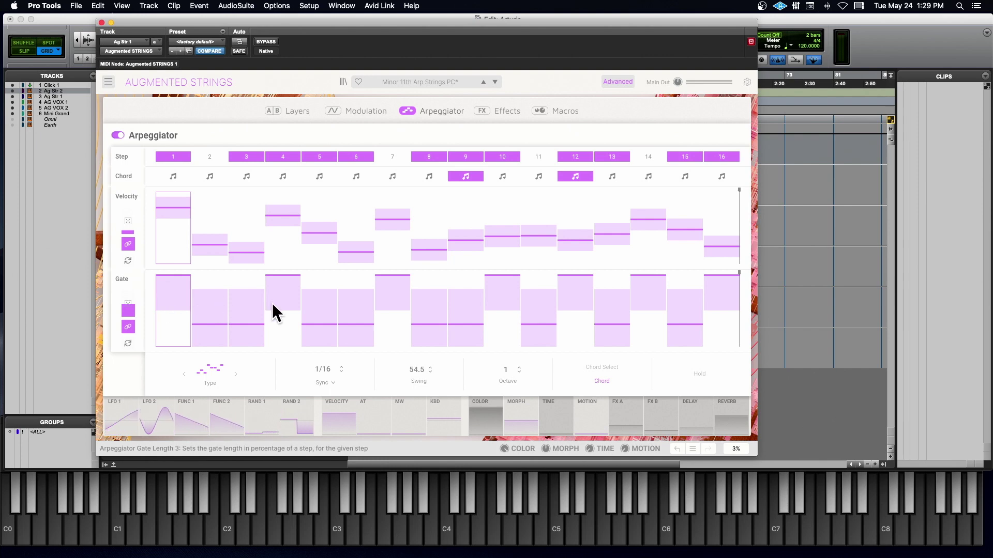
pyautogui.moveTo(376, 303)
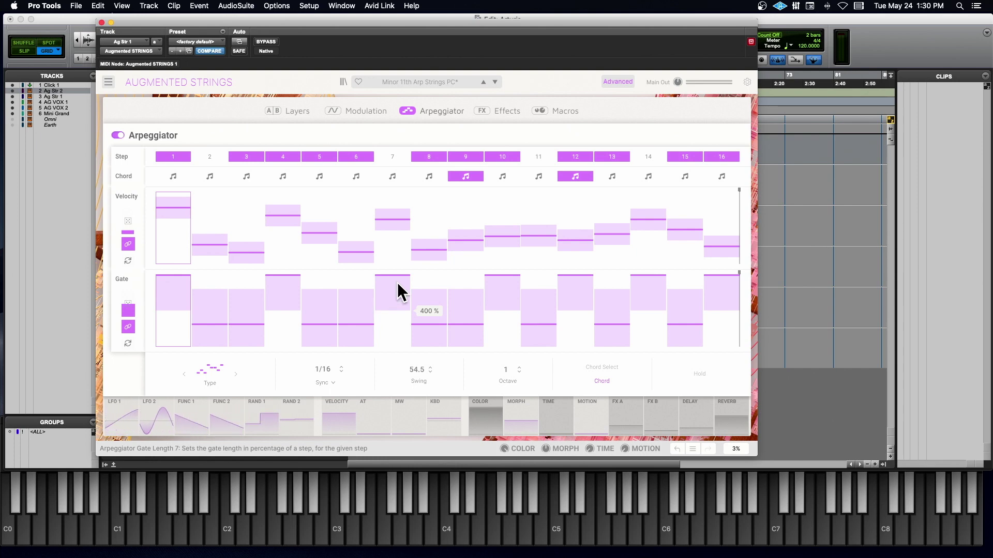
pyautogui.click(211, 369)
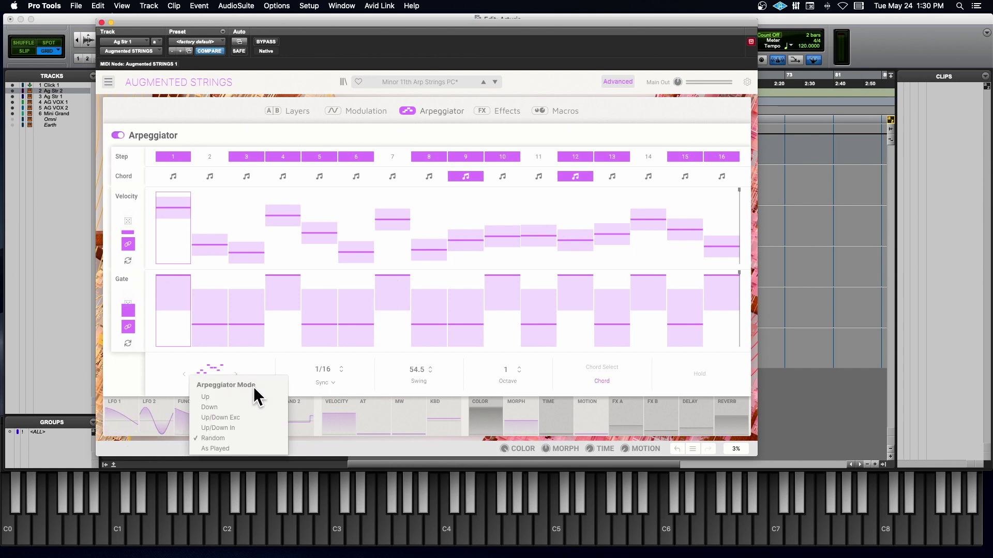
pyautogui.click(237, 437)
pyautogui.click(312, 345)
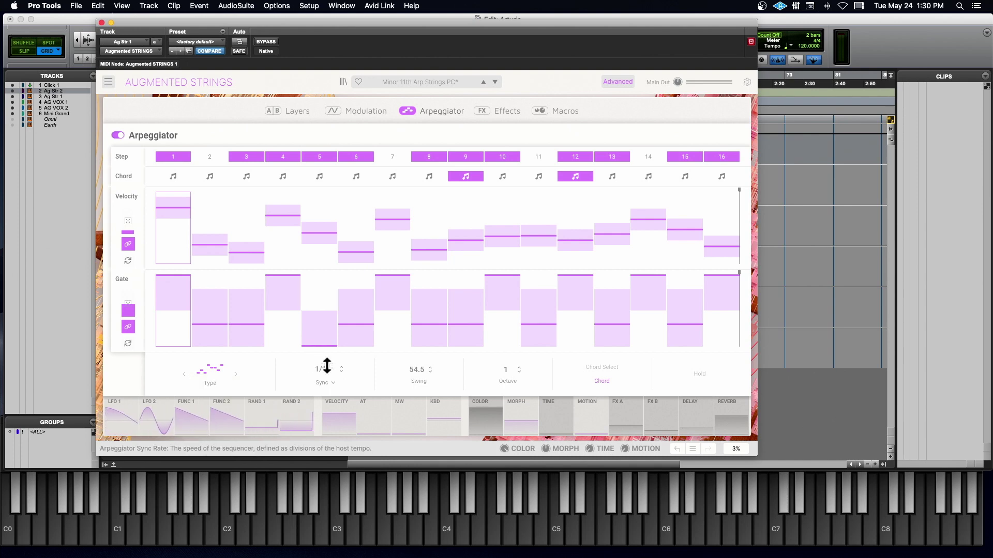
# Step: Examine the arpeggiator's rate types and its chord selection options without changing them
pyautogui.click(331, 385)
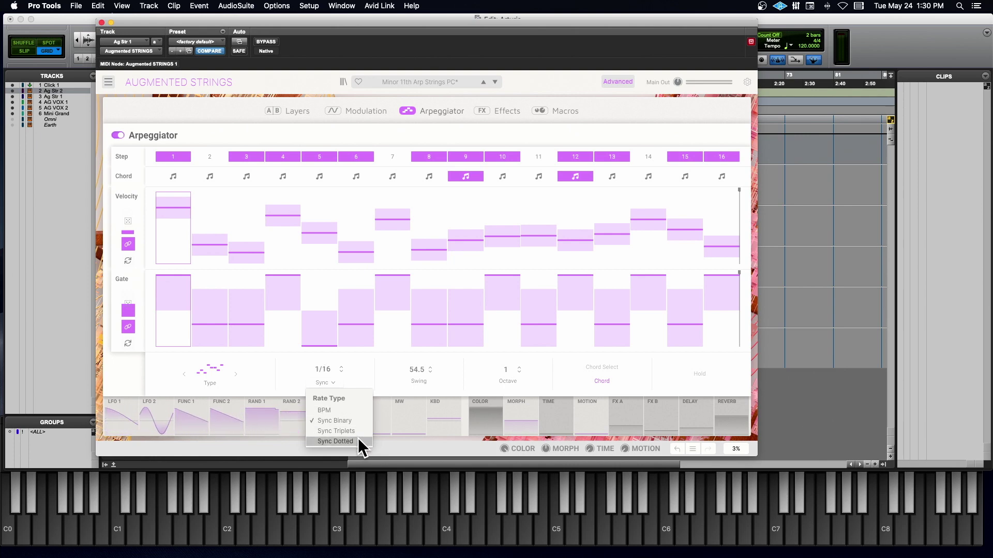
pyautogui.click(370, 379)
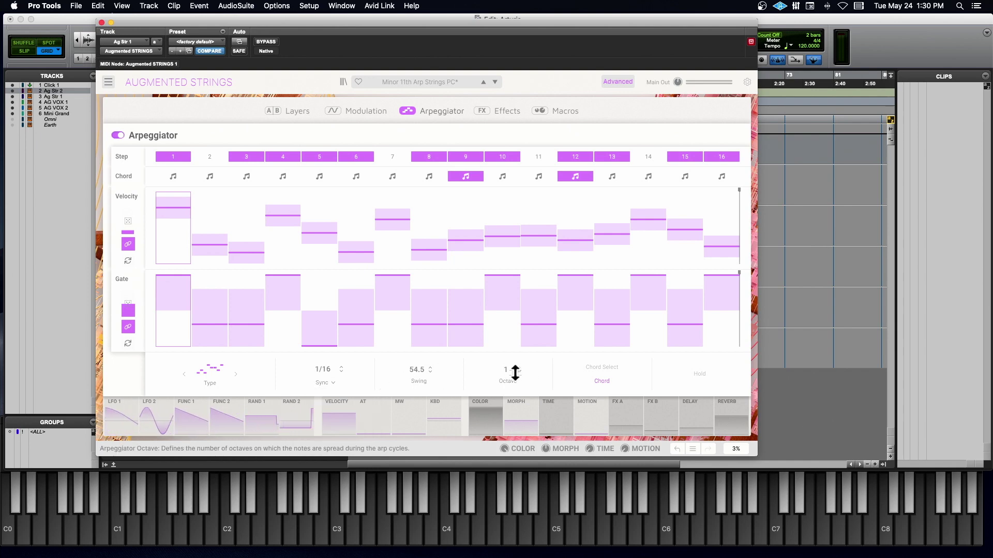
pyautogui.click(602, 377)
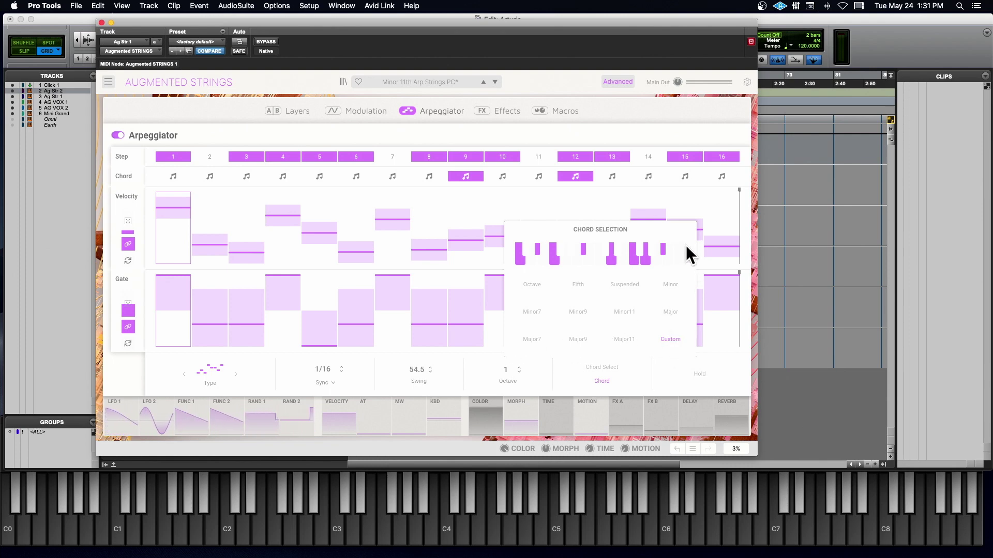
pyautogui.click(589, 195)
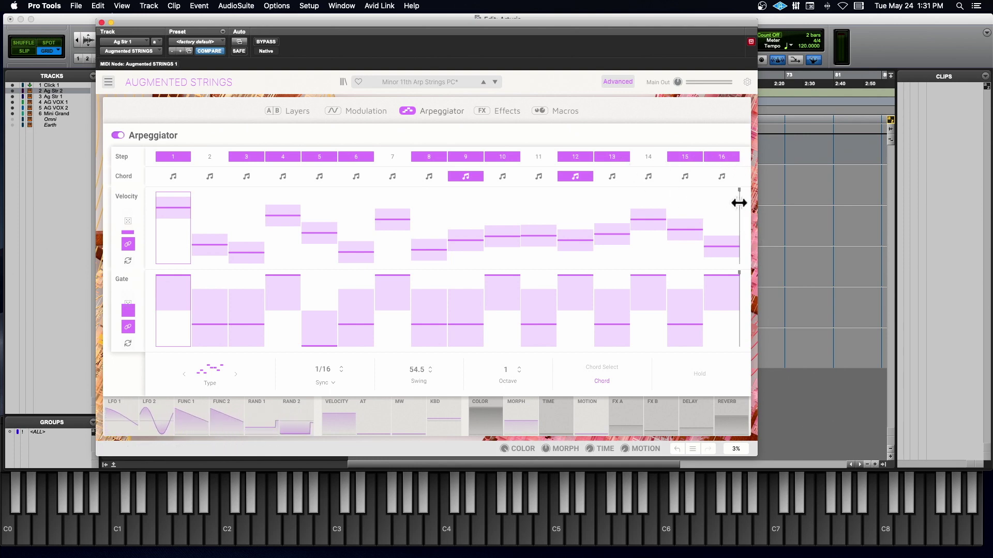
# Step: Shorten the arpeggiator sequence to 13 steps and further to 7, and raise the velocity of step 7
pyautogui.moveTo(738, 203); pyautogui.dragTo(616, 209)
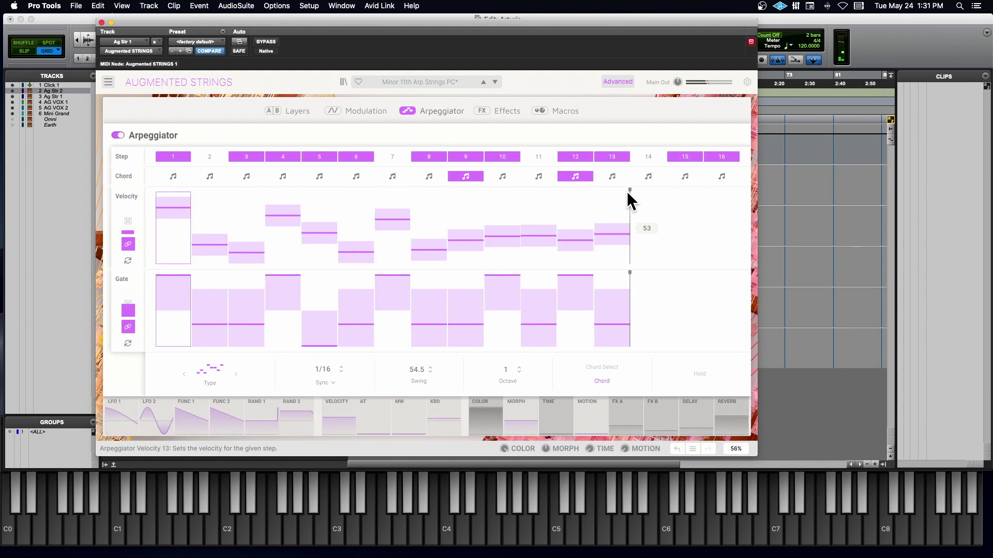
pyautogui.moveTo(629, 191); pyautogui.dragTo(411, 203)
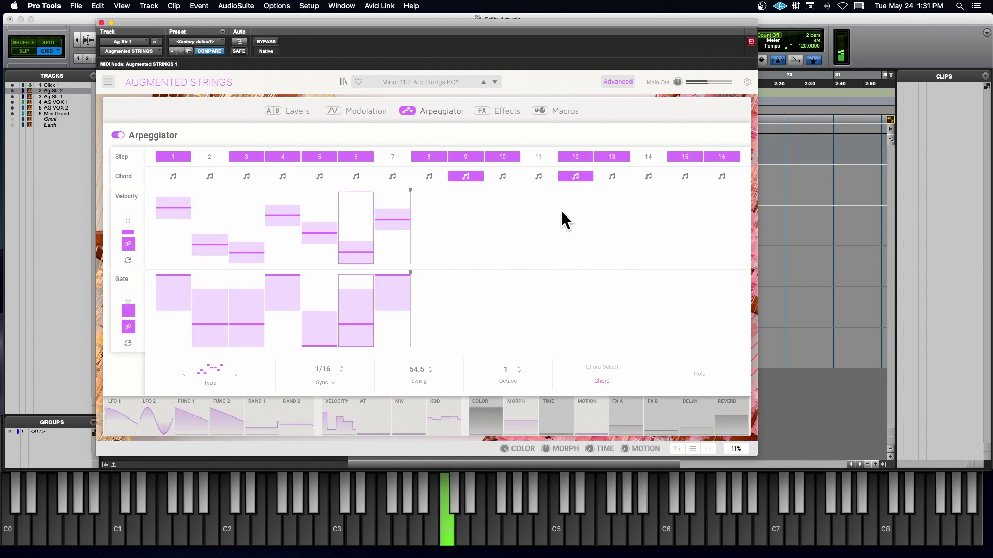
pyautogui.click(405, 194)
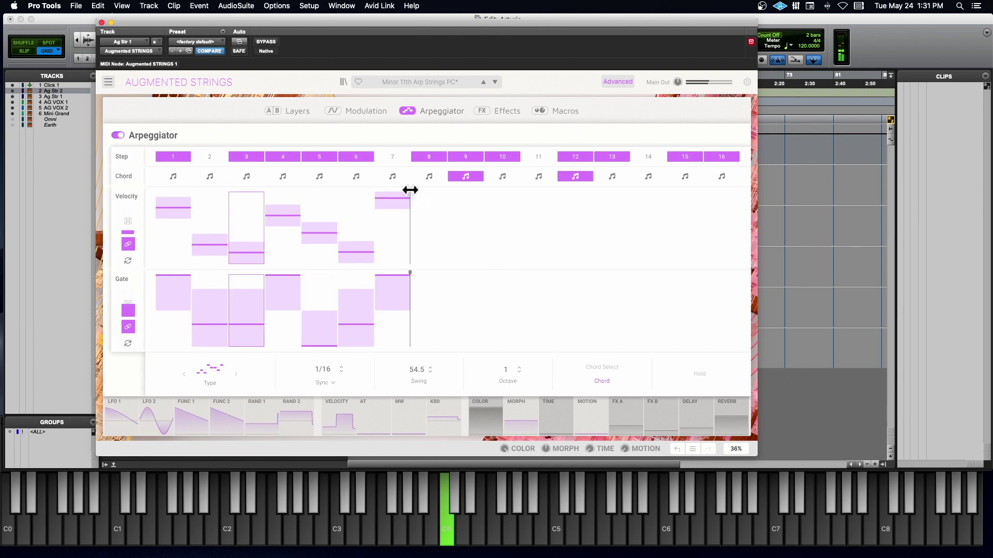
# Step: Extend the arpeggiator sequence to 9 steps and on to all 16, and turn on Hold
pyautogui.moveTo(410, 190); pyautogui.dragTo(475, 190)
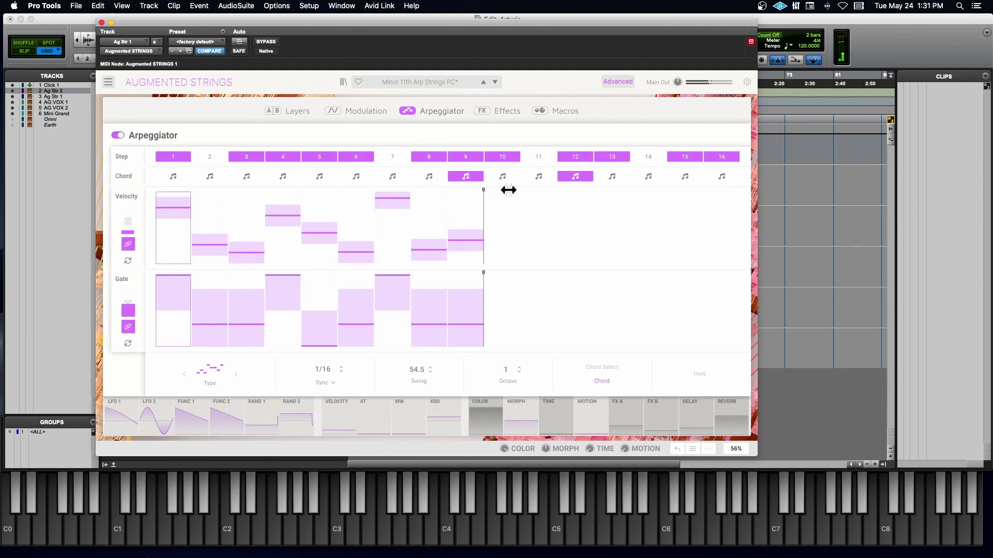
pyautogui.moveTo(488, 191); pyautogui.dragTo(739, 190)
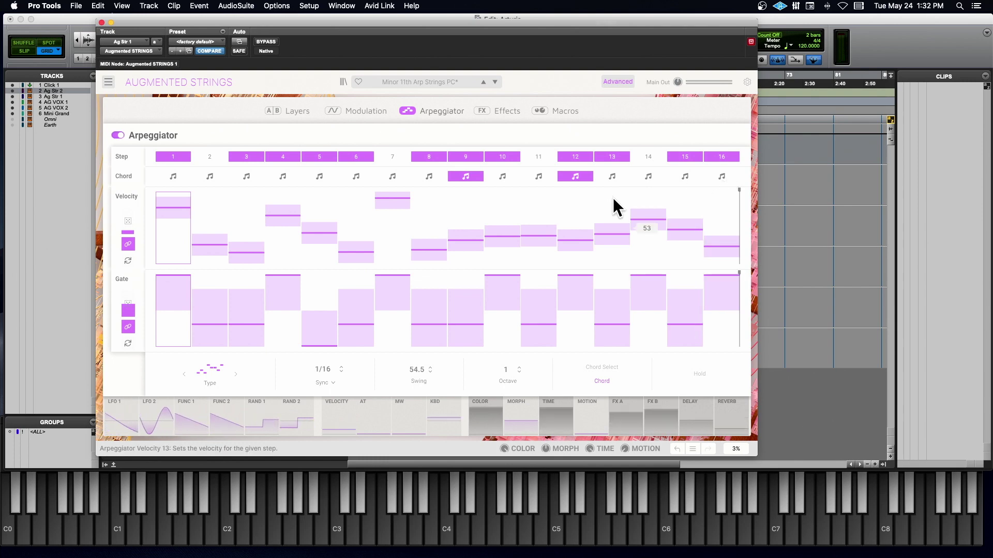
pyautogui.click(691, 373)
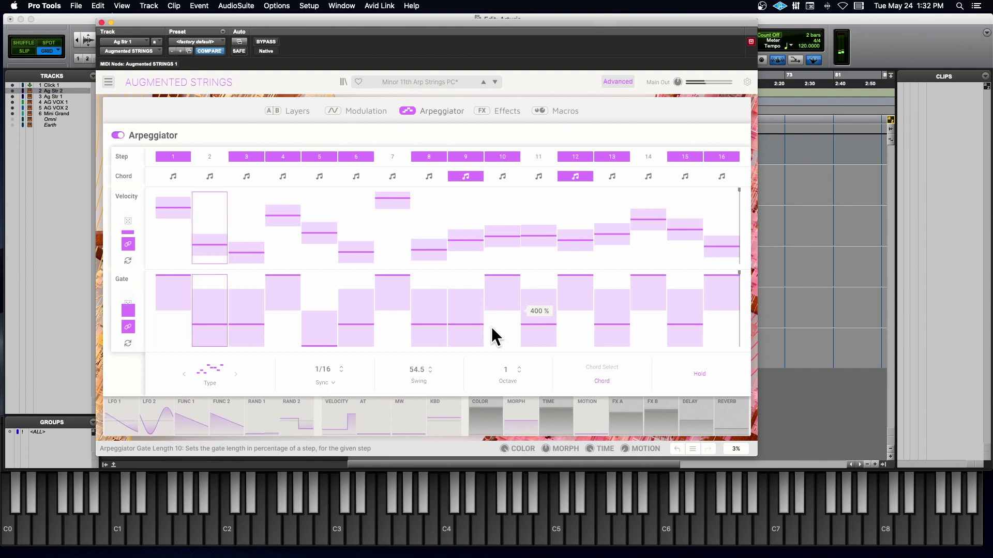
# Step: Return to the play page, bring Delay and Reverb down to zero, and lower Color to about half and Time to near its minimum
pyautogui.click(619, 82)
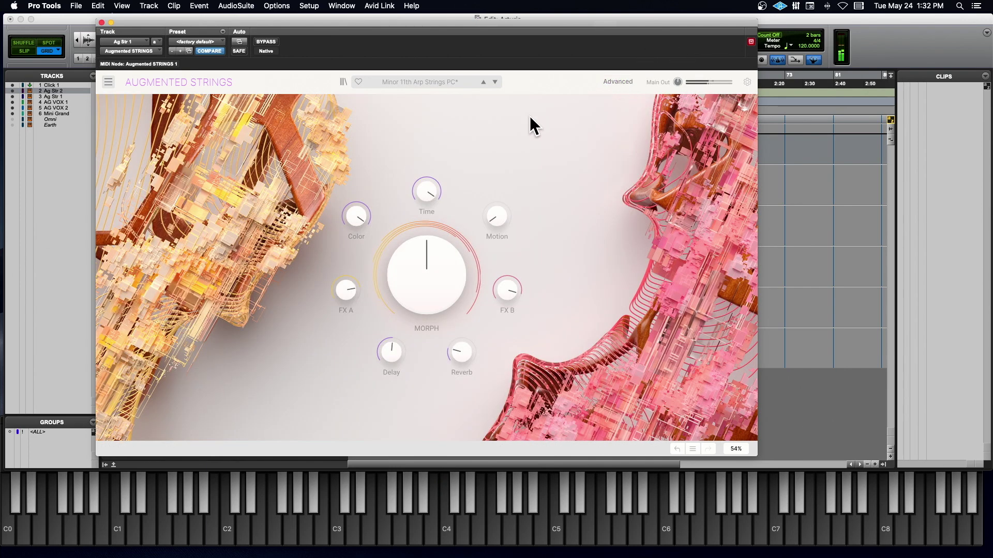
pyautogui.moveTo(354, 215); pyautogui.dragTo(355, 212)
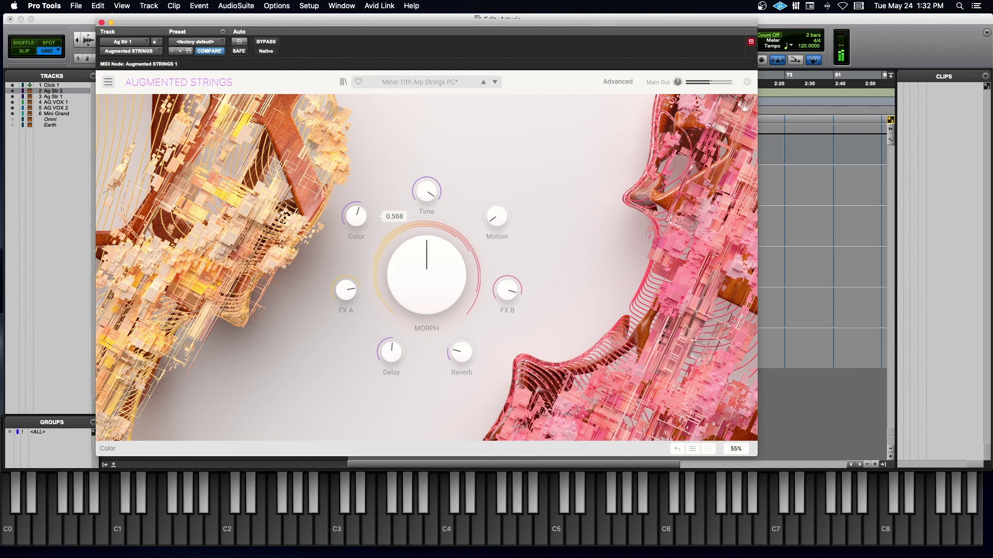
pyautogui.moveTo(385, 362); pyautogui.dragTo(385, 393)
pyautogui.click(424, 192)
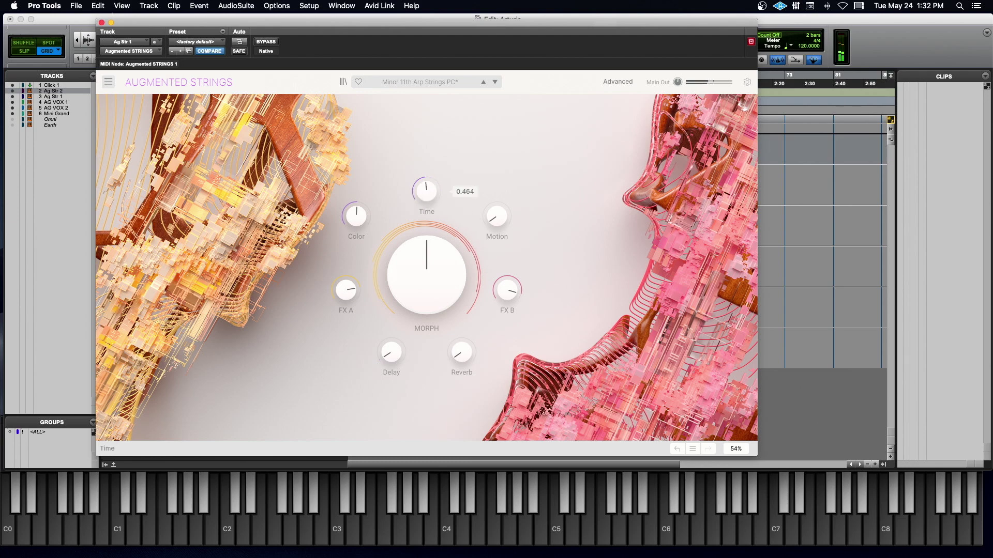
pyautogui.moveTo(426, 192); pyautogui.dragTo(401, 186)
# Step: Raise Color to its maximum and Time to 0.412, bring FX A and FX B down to zero, and raise Delay
pyautogui.moveTo(350, 224); pyautogui.dragTo(350, 204)
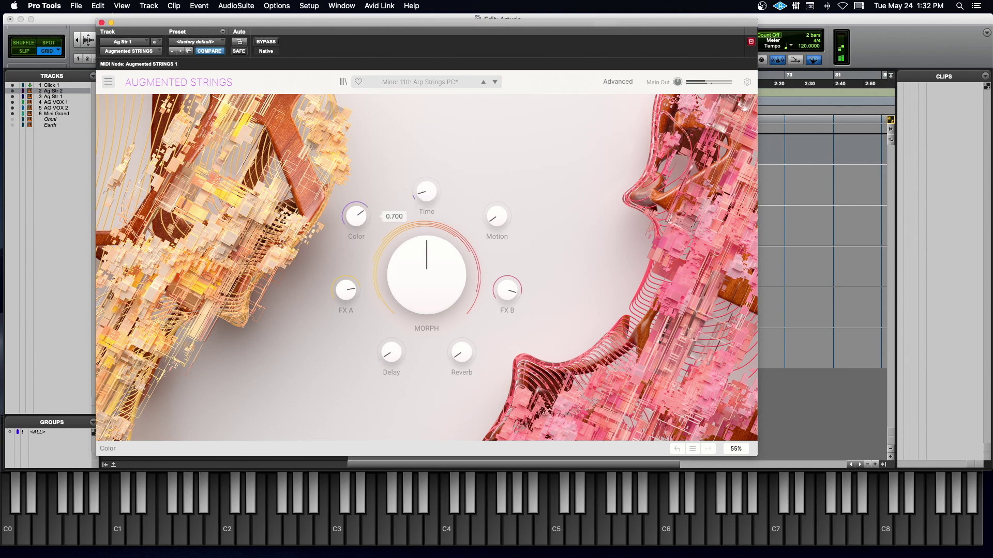
pyautogui.moveTo(428, 201); pyautogui.dragTo(428, 171)
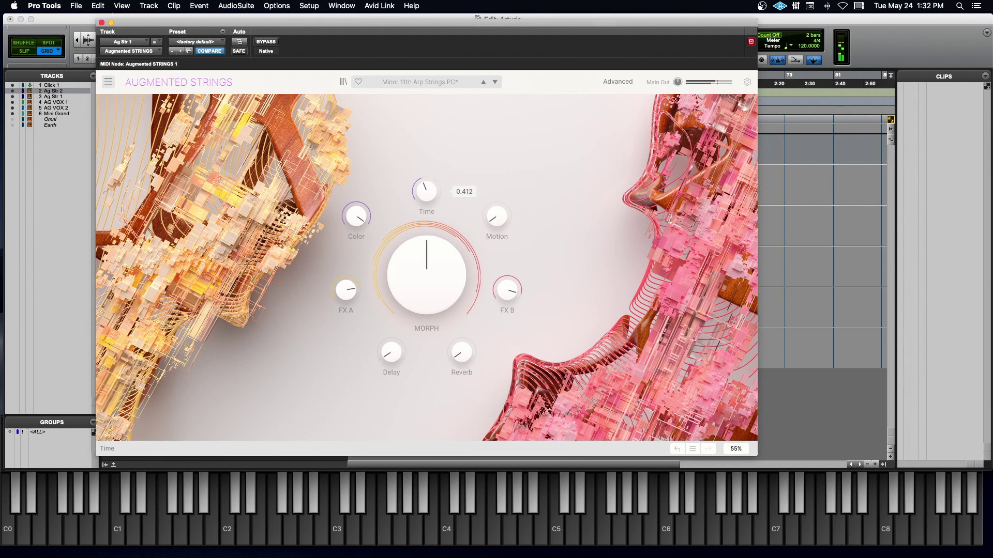
pyautogui.moveTo(343, 295); pyautogui.dragTo(344, 331)
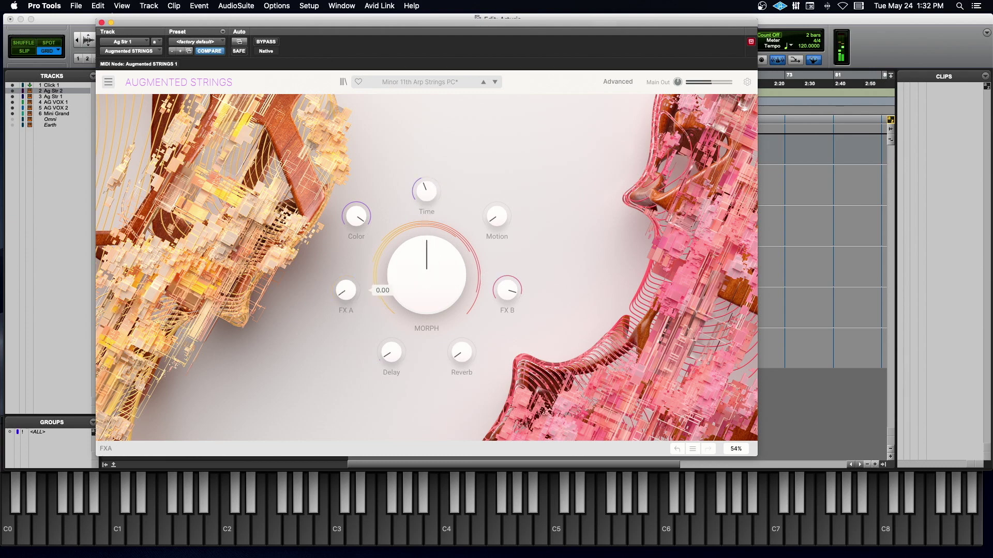
pyautogui.moveTo(514, 293); pyautogui.dragTo(514, 331)
pyautogui.moveTo(387, 356); pyautogui.dragTo(387, 342)
# Step: On the Effects page, switch the main Delay to Tape with PingPong on and set its Intensity to 0.792
pyautogui.click(617, 82)
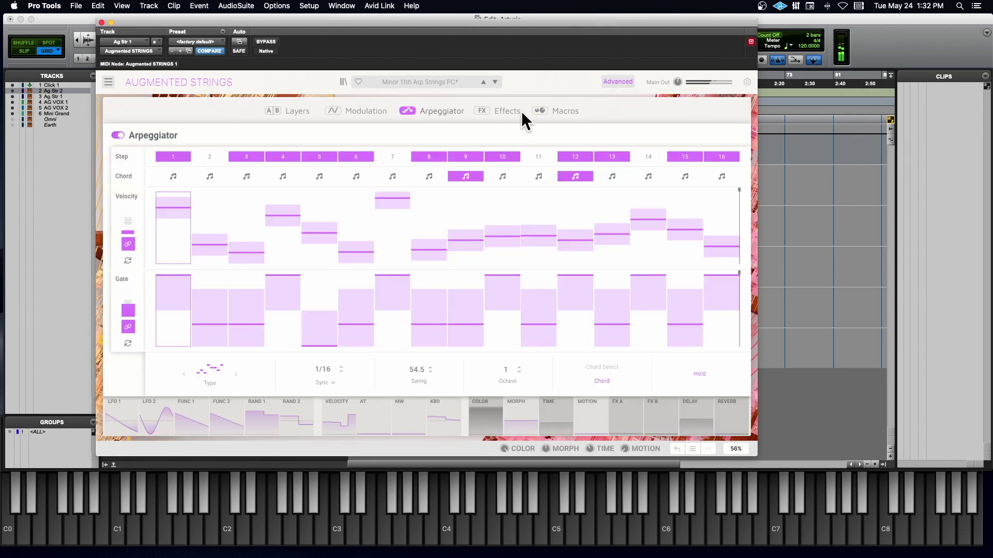
pyautogui.click(497, 110)
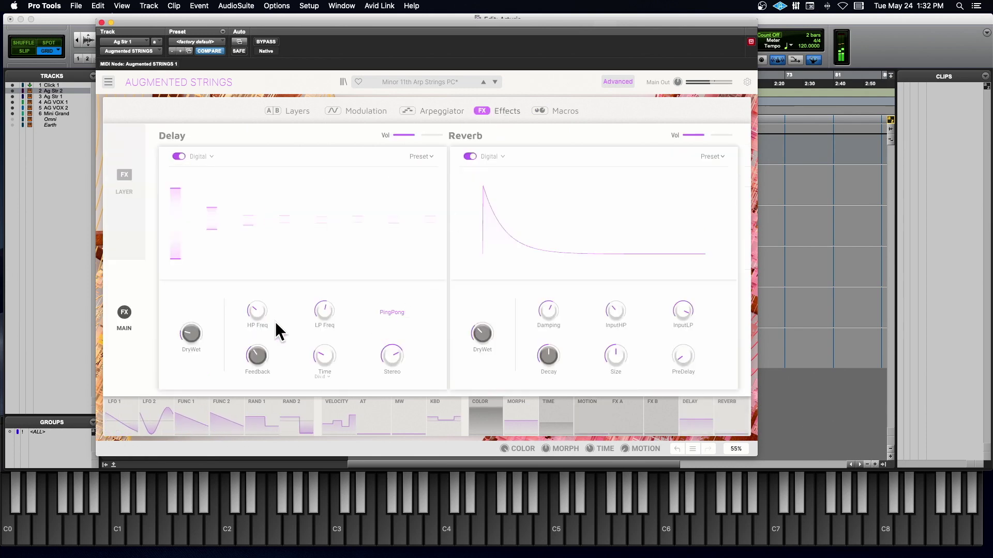
pyautogui.click(203, 155)
pyautogui.click(216, 184)
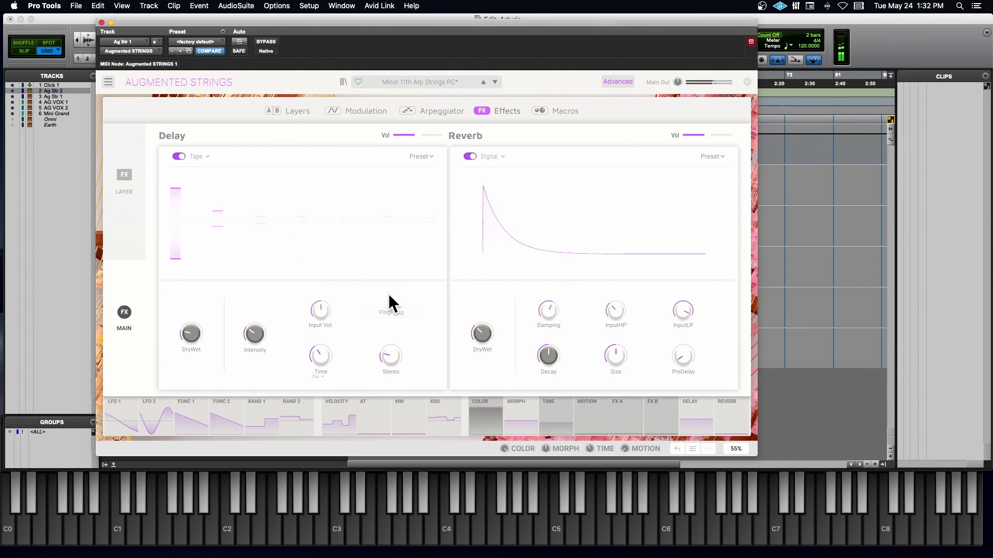
pyautogui.click(398, 311)
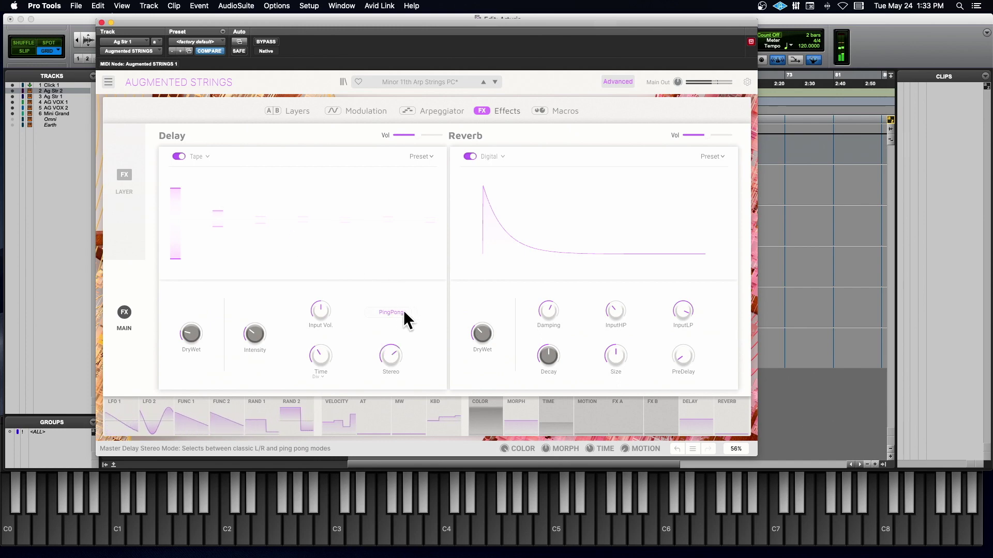
pyautogui.moveTo(250, 332)
pyautogui.moveTo(249, 332); pyautogui.dragTo(265, 325)
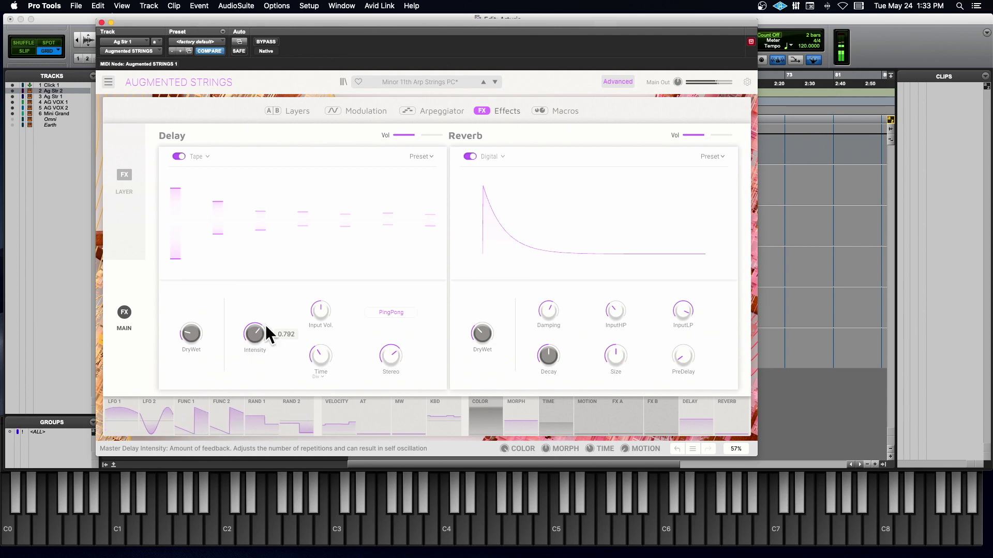
# Step: Switch the main Delay to Digital, raise HP Freq, Feedback and Stereo, lower LP Freq, and set Time to 1/16
pyautogui.click(199, 157)
pyautogui.click(209, 169)
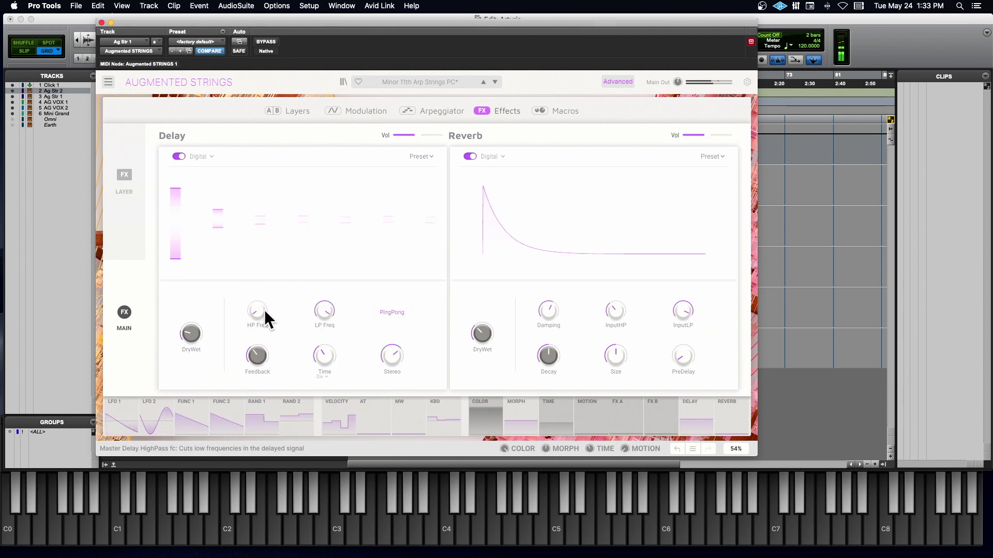
pyautogui.moveTo(265, 310); pyautogui.dragTo(260, 355)
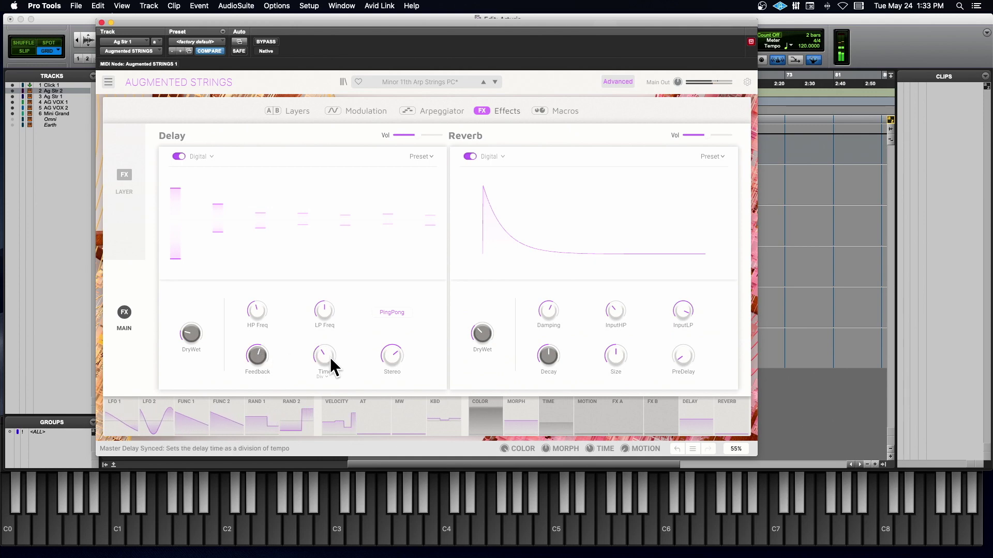
pyautogui.moveTo(326, 356); pyautogui.dragTo(326, 366)
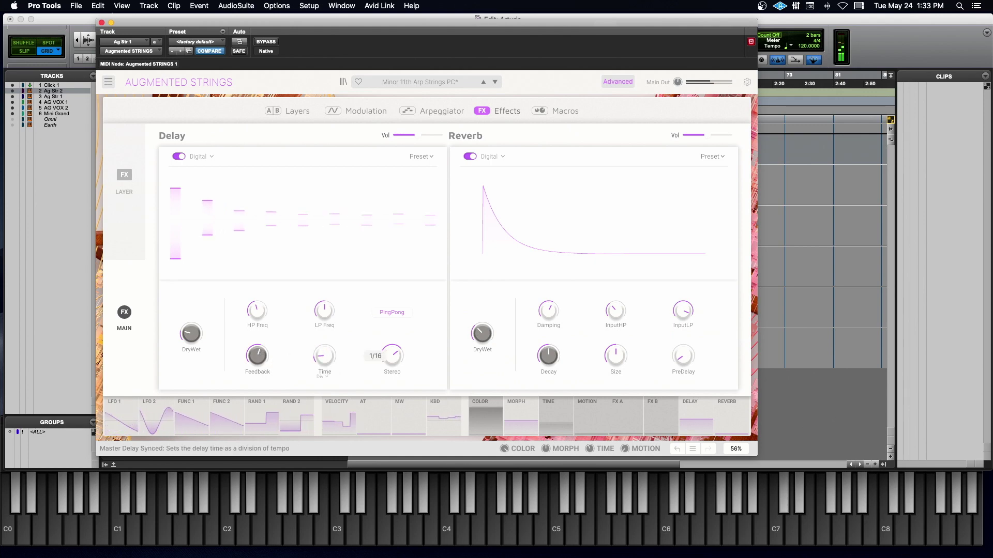
pyautogui.moveTo(386, 354); pyautogui.dragTo(385, 343)
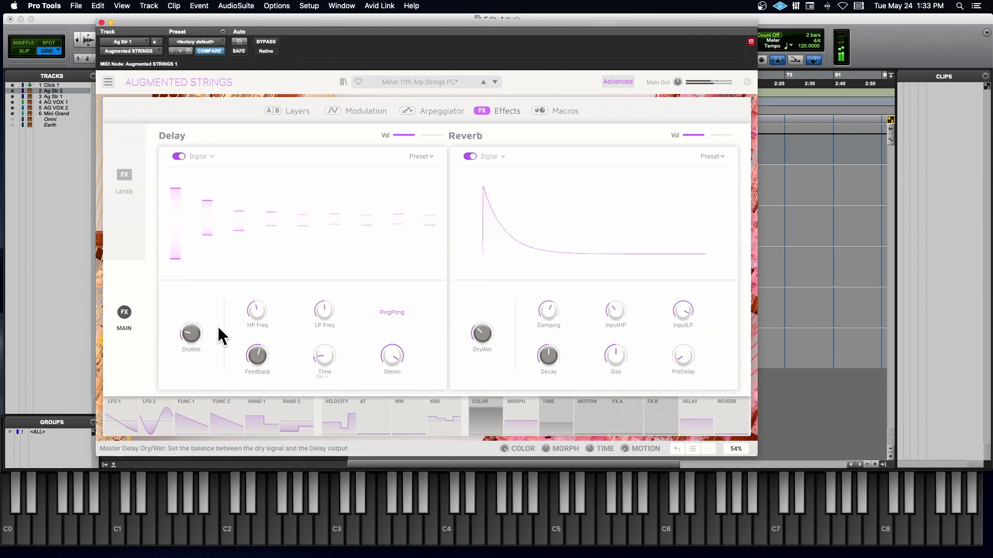
# Step: Raise the main Delay's Dry/Wet to about half and set the Reverb's Dry/Wet to 41.2 %
pyautogui.moveTo(192, 334); pyautogui.dragTo(192, 309)
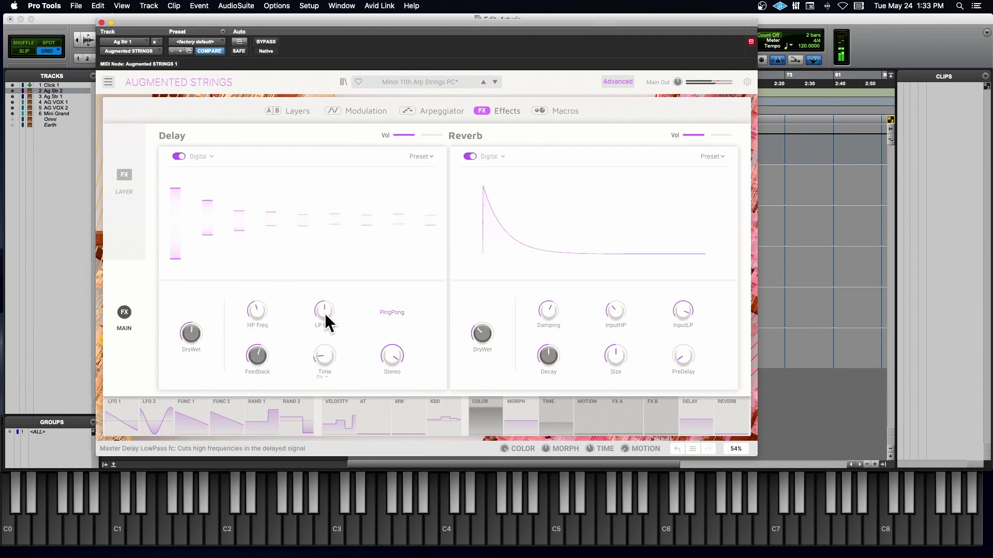
pyautogui.moveTo(325, 364); pyautogui.dragTo(321, 355)
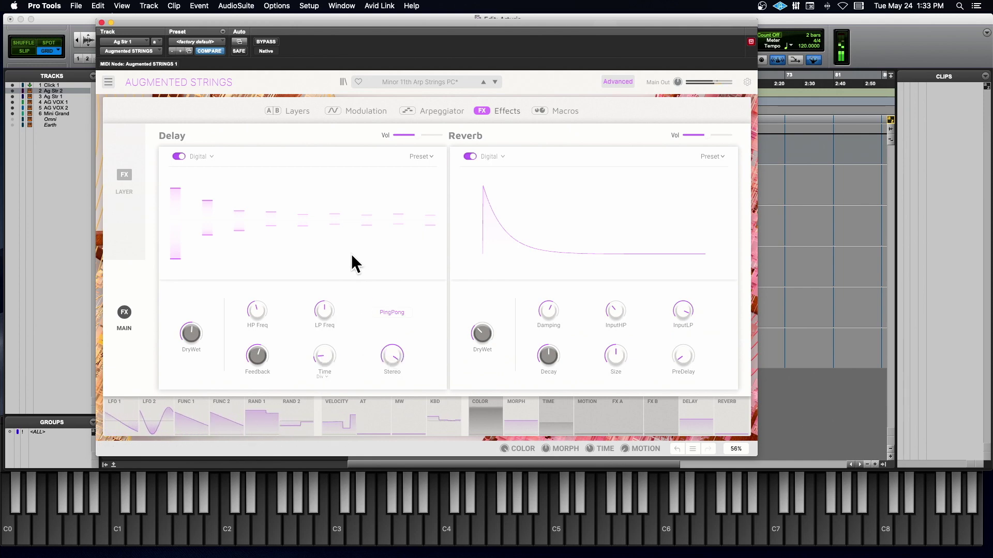
pyautogui.moveTo(490, 312); pyautogui.dragTo(491, 289)
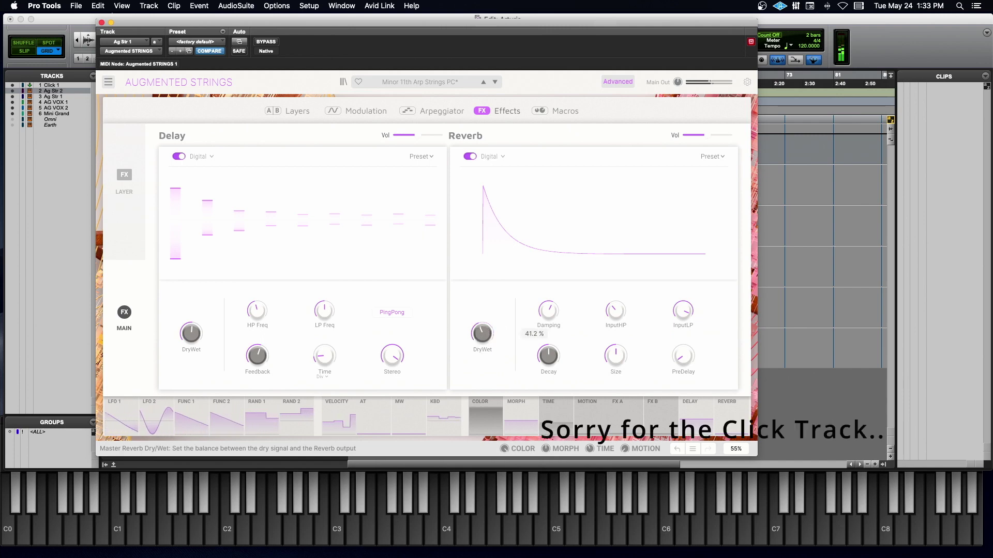
# Step: Close the Augmented Strings window and open Augmented Voices on the AG VOX 1 track
pyautogui.click(611, 82)
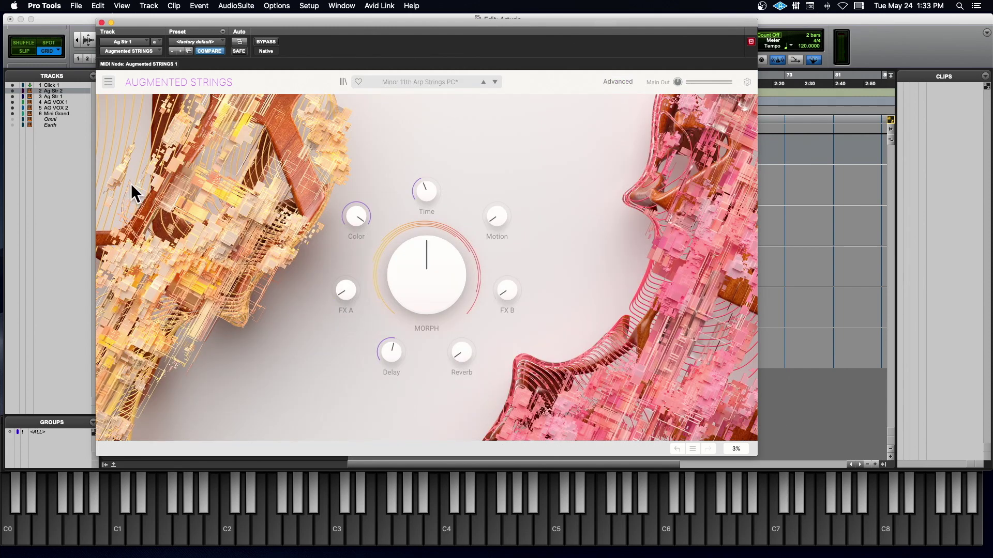
pyautogui.click(102, 22)
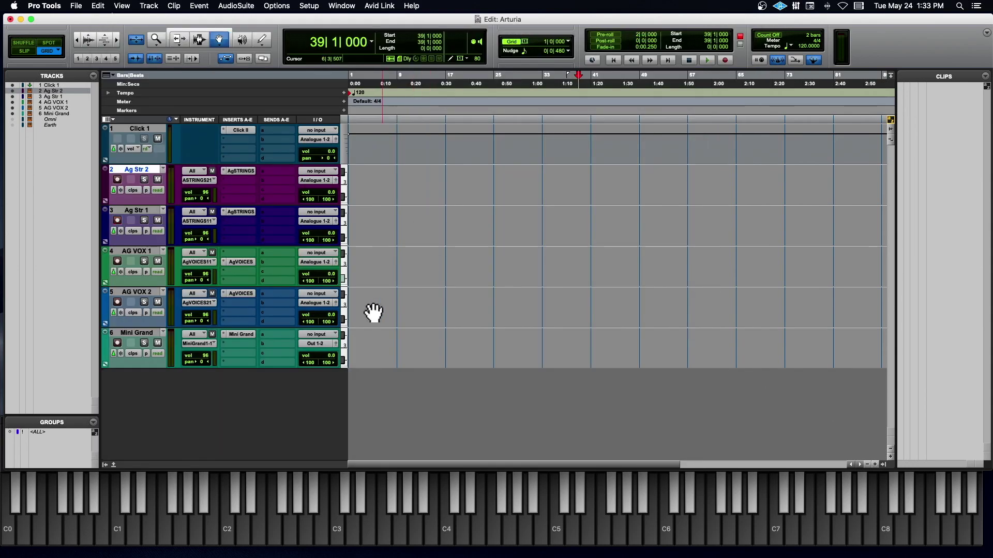
pyautogui.click(133, 250)
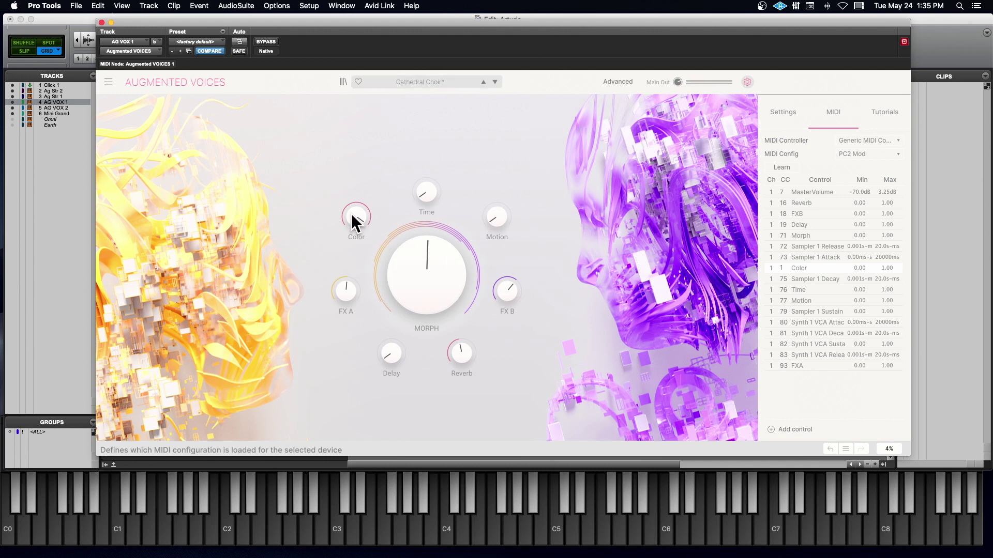
# Step: Lower the Color macro of the Cathedral Choir preset to about a quarter
pyautogui.moveTo(352, 212)
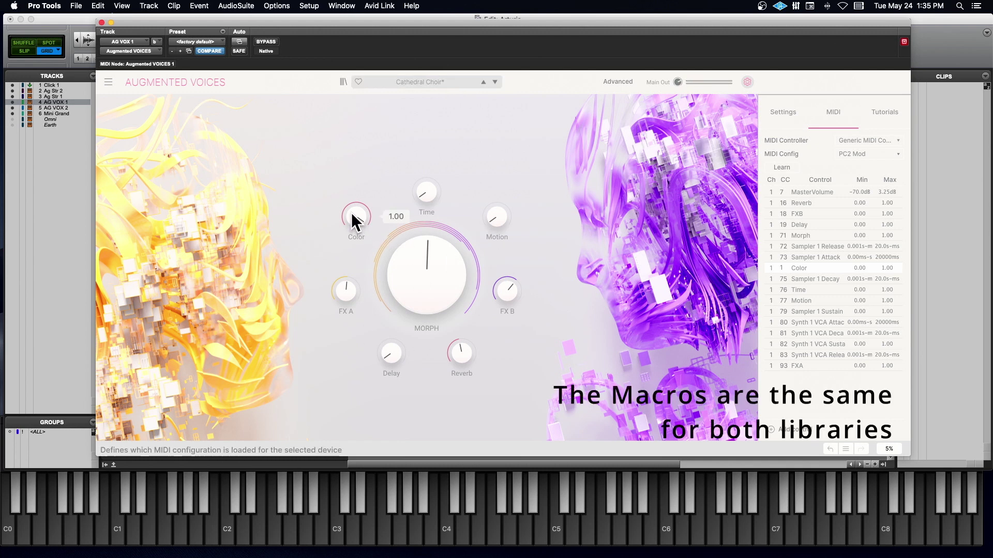
pyautogui.moveTo(354, 215); pyautogui.dragTo(355, 274)
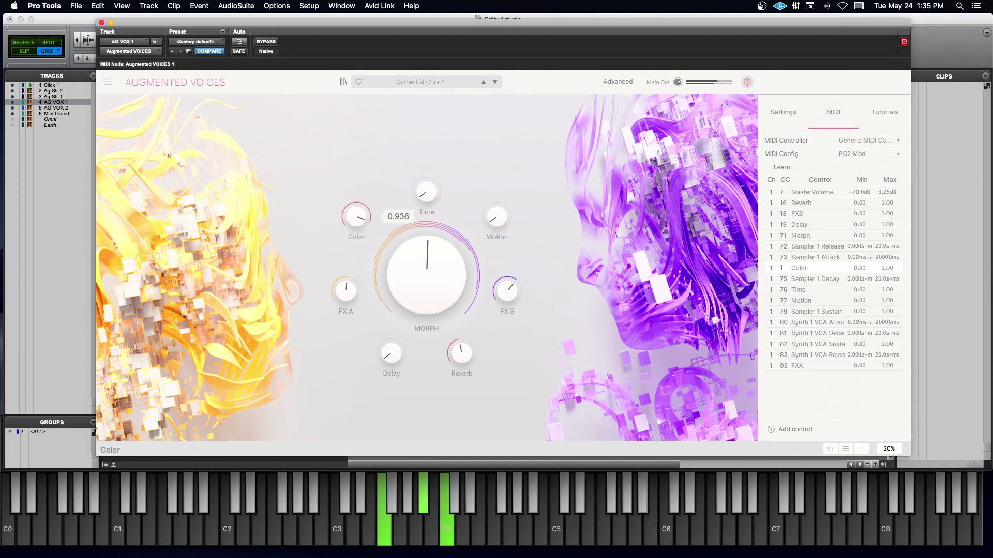
pyautogui.click(412, 78)
# Step: Isolate the Voice Processor sampler by bypassing Synth 1, Sampler 2 and Synth 2, and show the layer effects
pyautogui.click(640, 76)
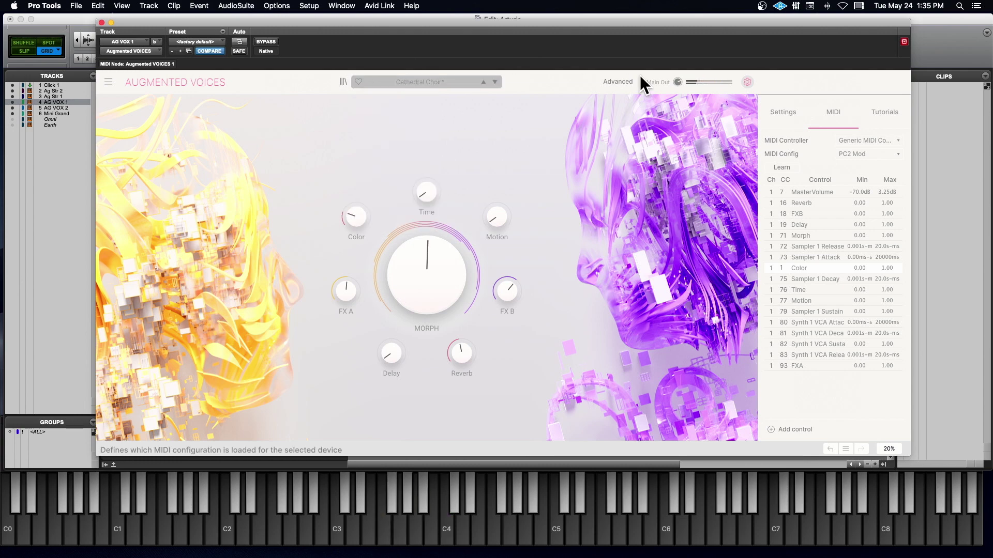
pyautogui.click(626, 79)
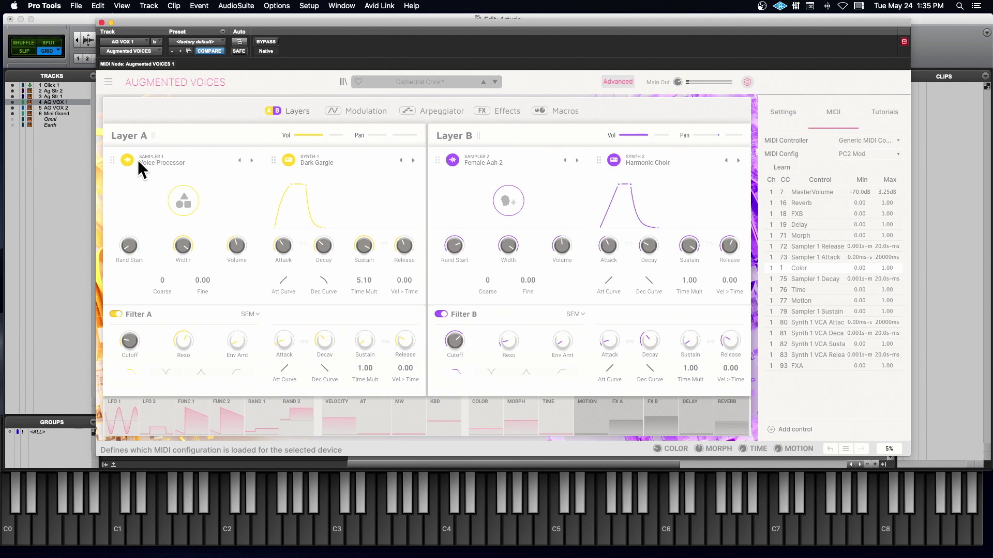
pyautogui.click(287, 159)
pyautogui.click(453, 160)
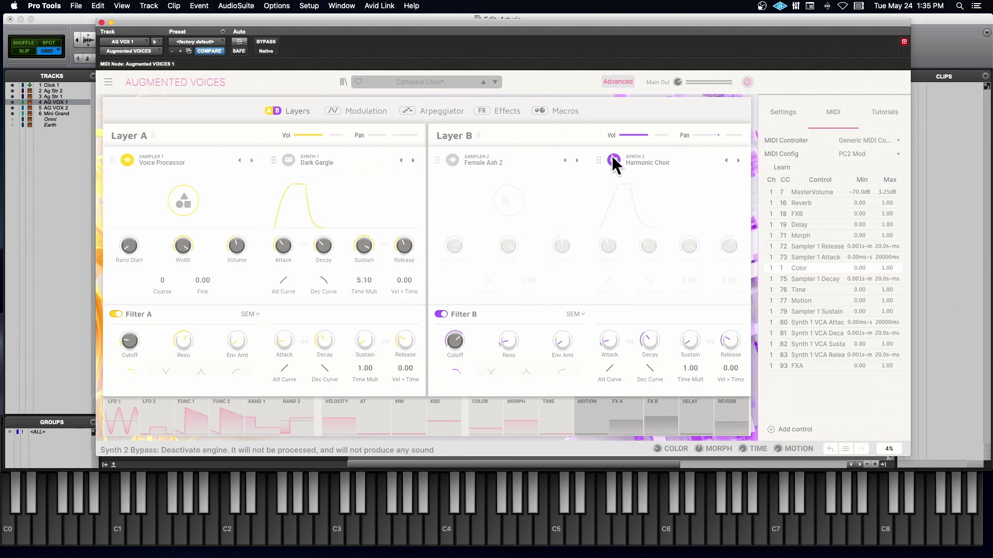
pyautogui.click(501, 110)
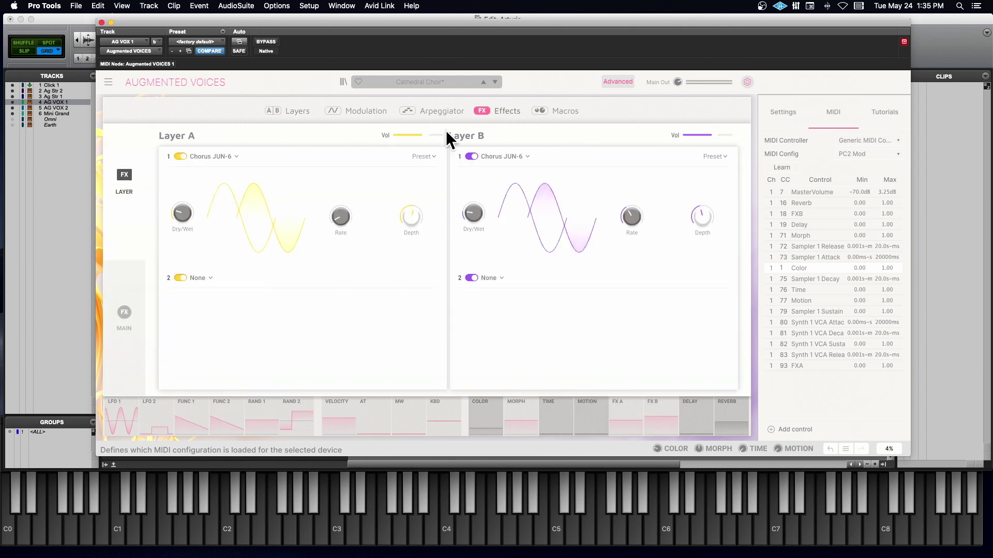
# Step: Browse the Processed Voices and Additional Samples categories available for Sampler 1 in Layer A
pyautogui.click(184, 155)
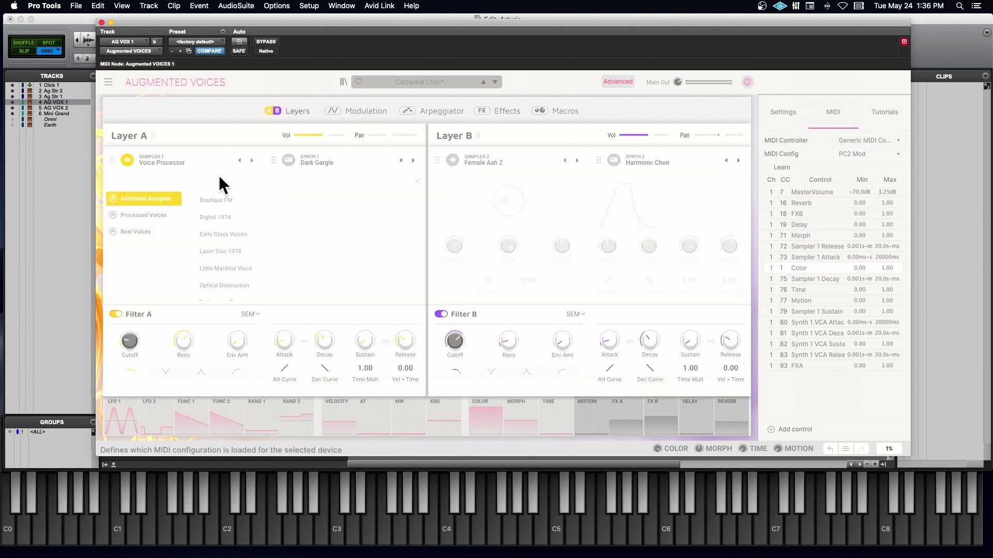
pyautogui.click(147, 214)
pyautogui.scroll(-5, 308, 236)
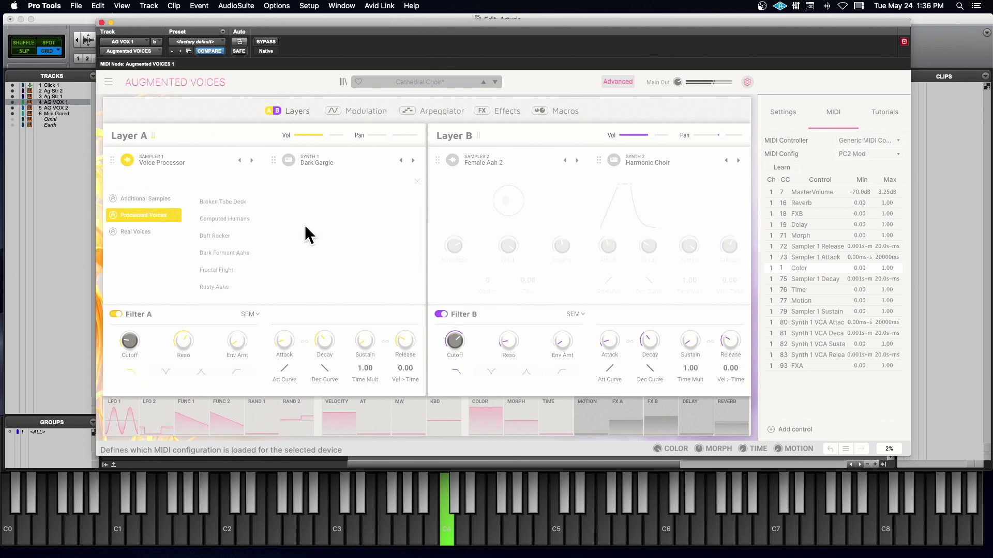
pyautogui.scroll(5, 308, 235)
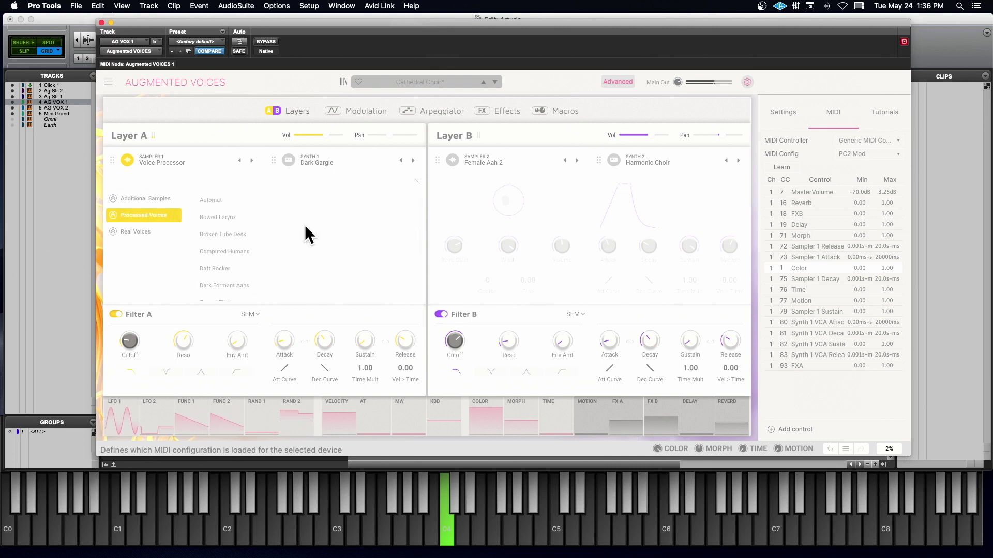
pyautogui.click(159, 199)
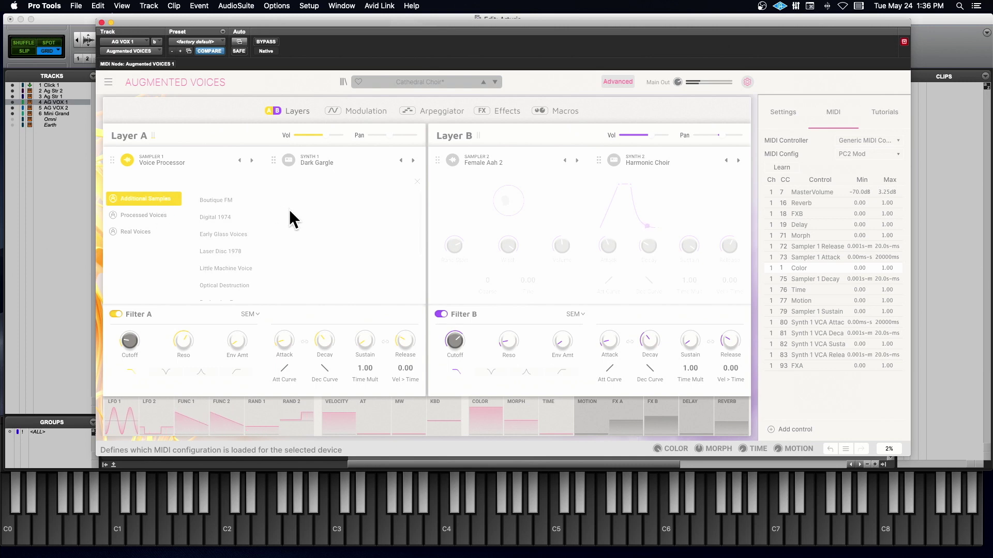
pyautogui.scroll(-5, 289, 209)
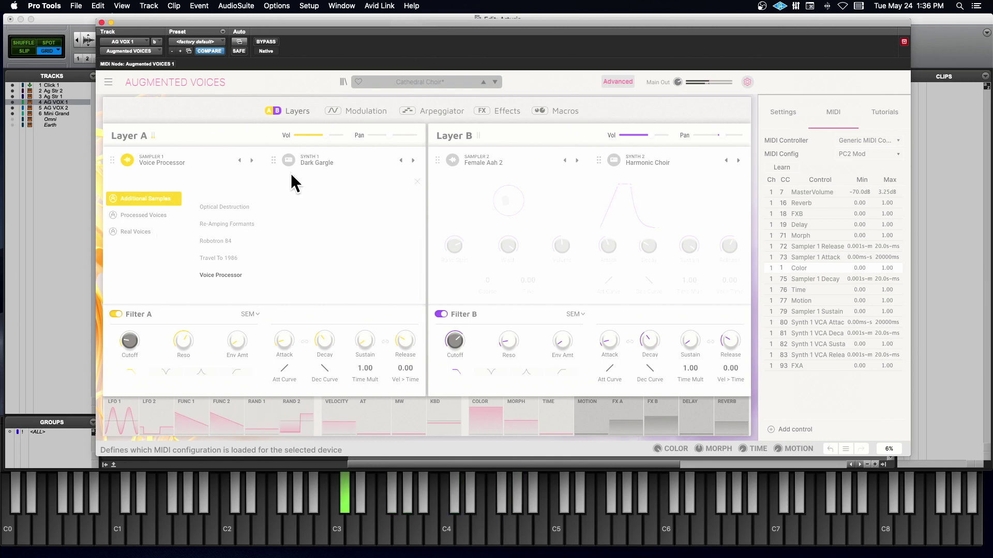
# Step: Bypass Sampler 1 and reactivate Synth 1, Dark Gargle, with its controls displayed
pyautogui.click(126, 159)
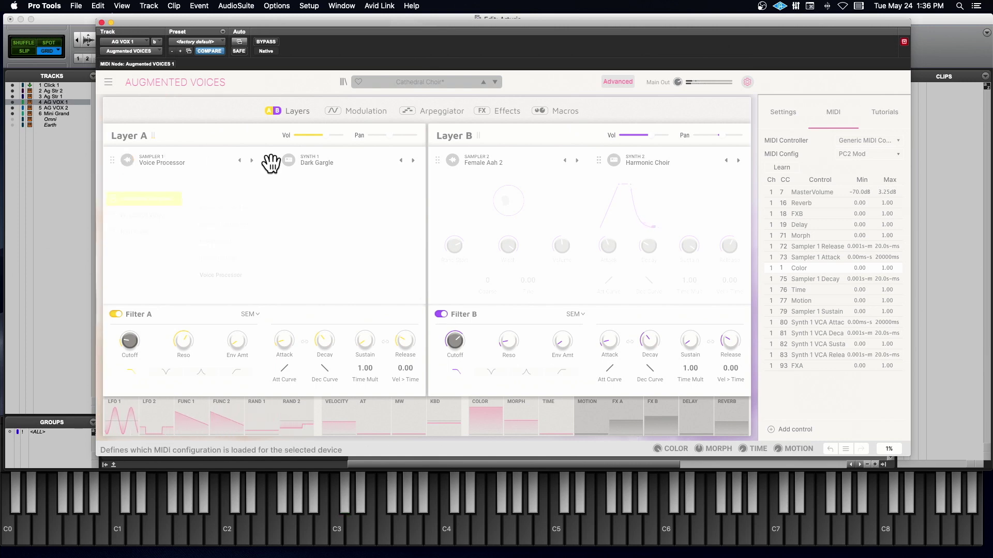
pyautogui.click(298, 165)
pyautogui.click(289, 158)
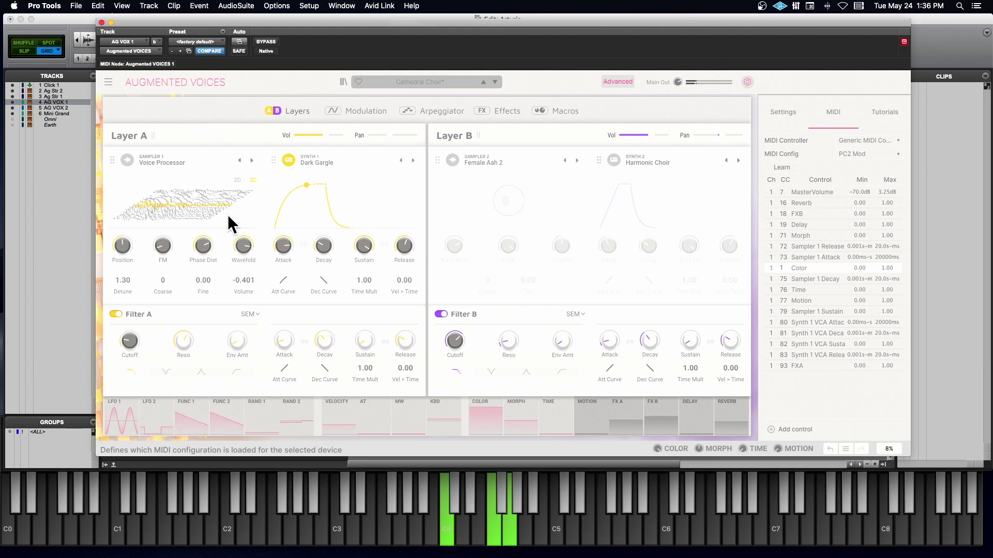
# Step: Lower Synth 1's Position and Phase Dist, raise FM, and set Wavefold to 0.652 and Volume to 4.17
pyautogui.moveTo(122, 241); pyautogui.dragTo(162, 243)
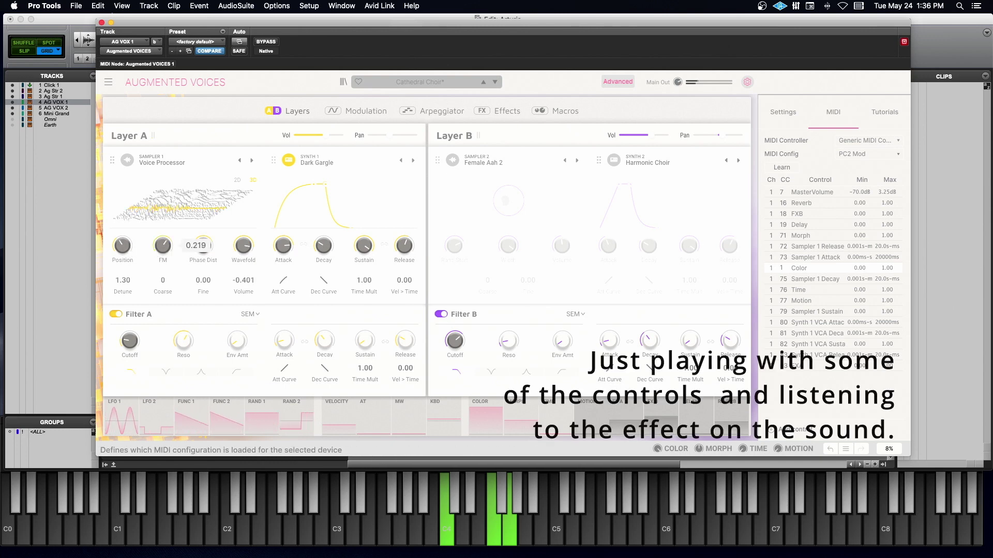
pyautogui.moveTo(247, 285); pyautogui.dragTo(247, 278)
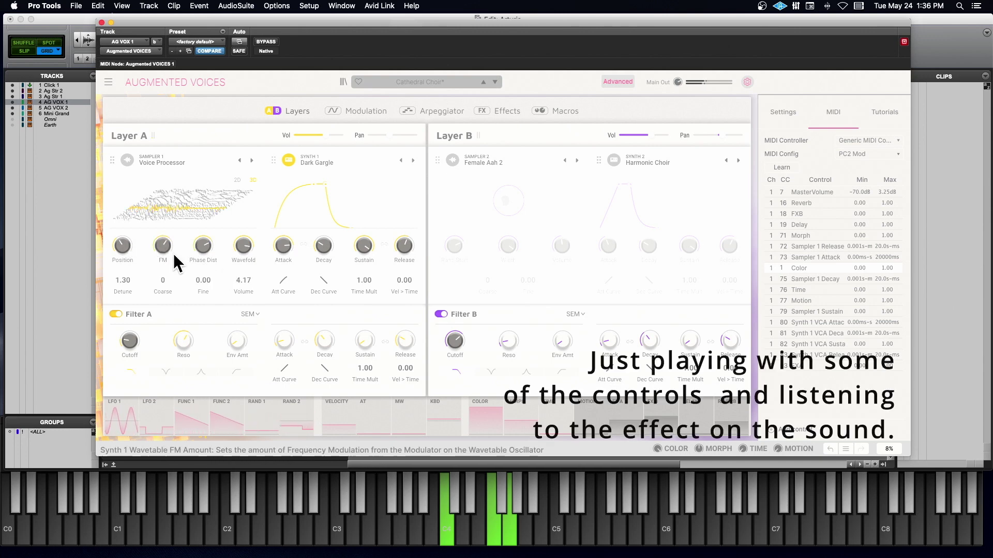
pyautogui.moveTo(173, 254); pyautogui.dragTo(240, 240)
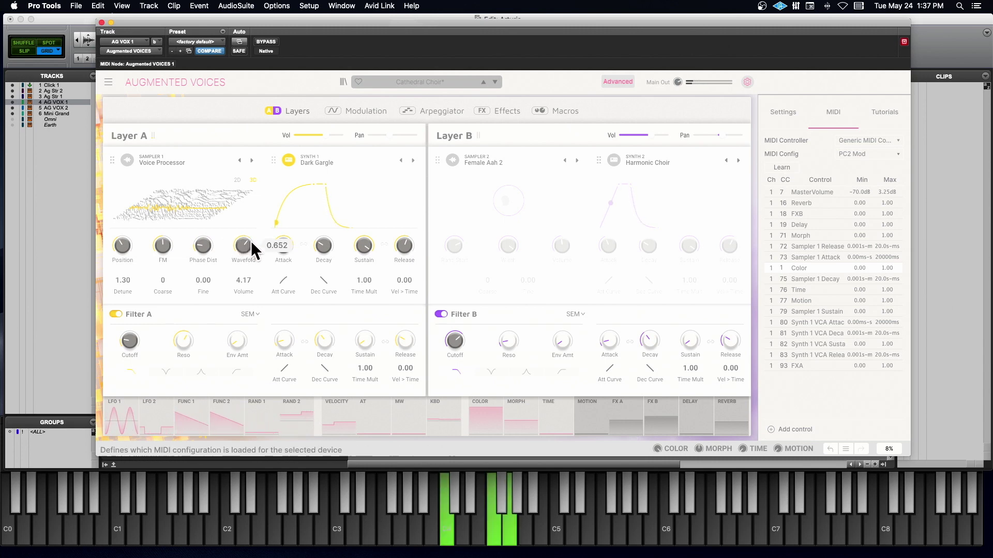
pyautogui.moveTo(126, 337)
pyautogui.mouseDown()
pyautogui.moveTo(126, 320)
pyautogui.moveTo(129, 339)
pyautogui.mouseUp()
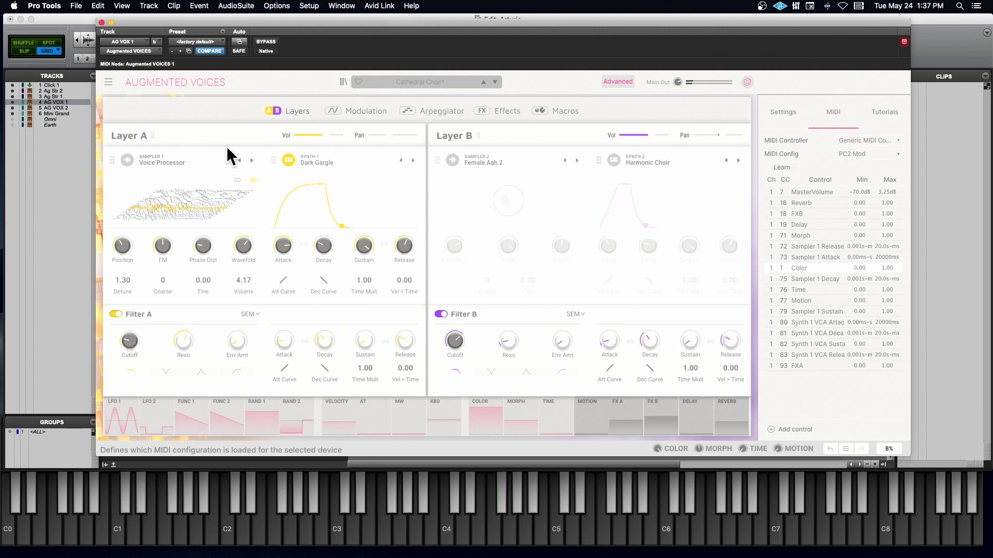
# Step: Bypass Synth 1, reactivate the Female Aah 2 sampler, and raise Filter B's Cutoff to 20000 Hz
pyautogui.click(290, 160)
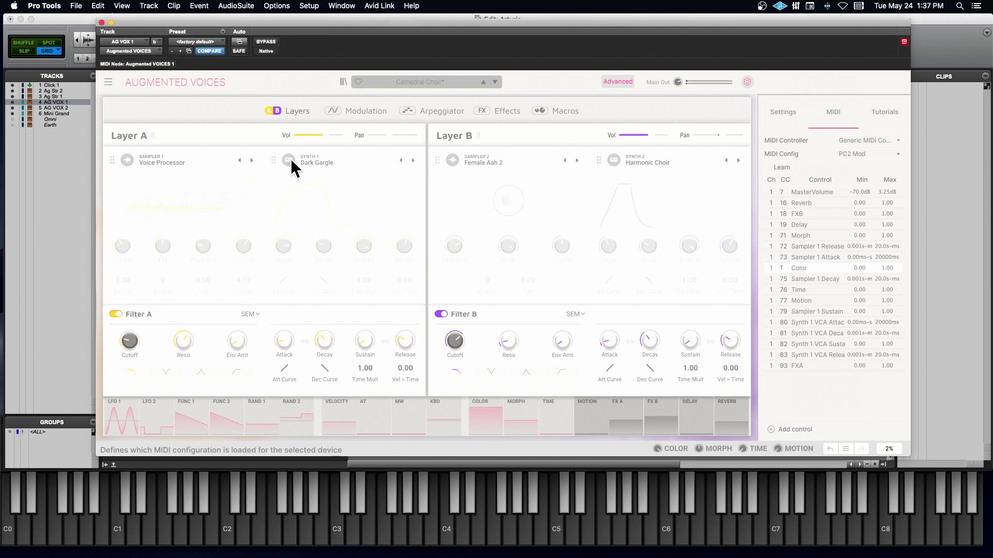
pyautogui.click(454, 160)
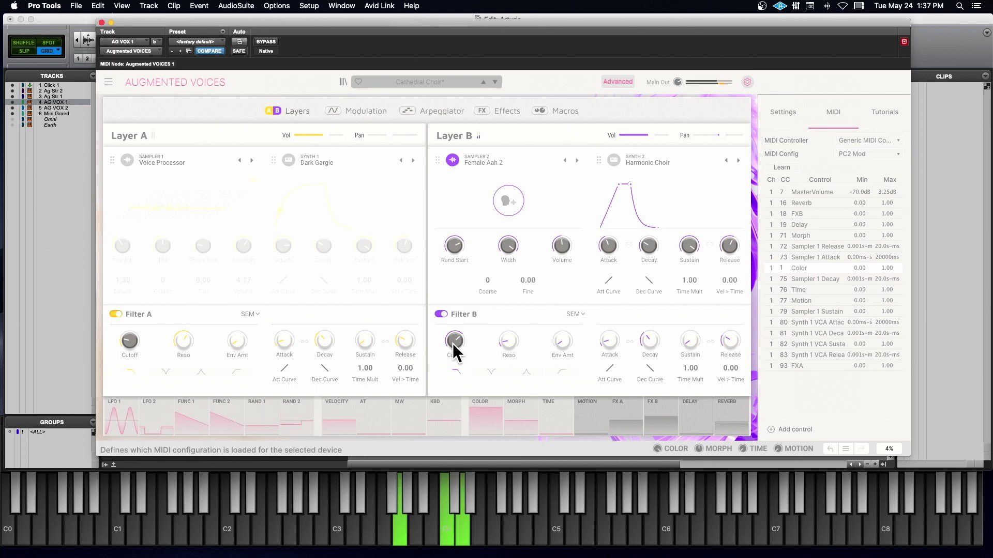
pyautogui.moveTo(448, 346)
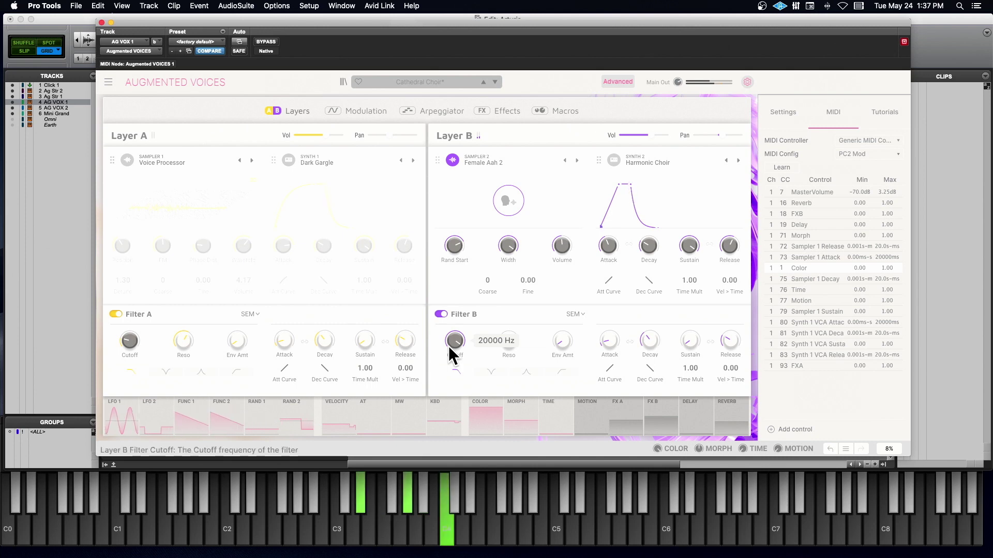
# Step: Bypass the Female Aah 2 sampler and reactivate Synth 2, Harmonic Choir, with its controls displayed
pyautogui.click(453, 160)
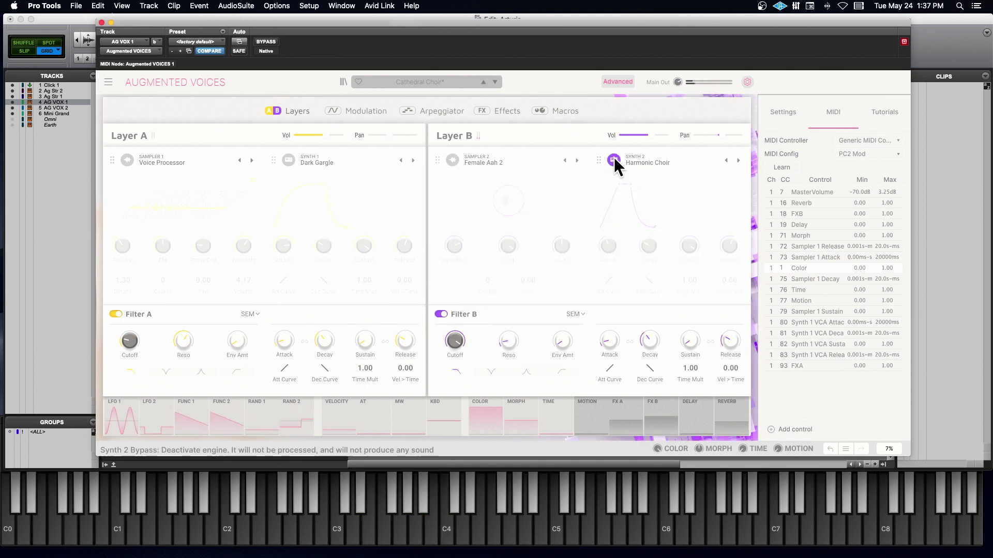
pyautogui.click(650, 165)
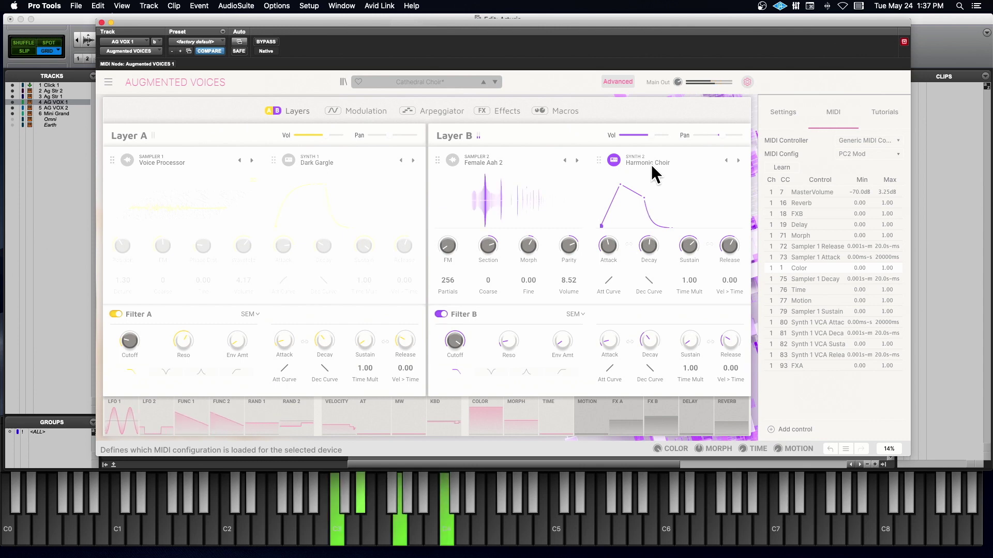
# Step: Reload the Cathedral Choir preset from the PC Presets bank and show the Modulation page with its LFOs
pyautogui.click(433, 82)
pyautogui.click(345, 81)
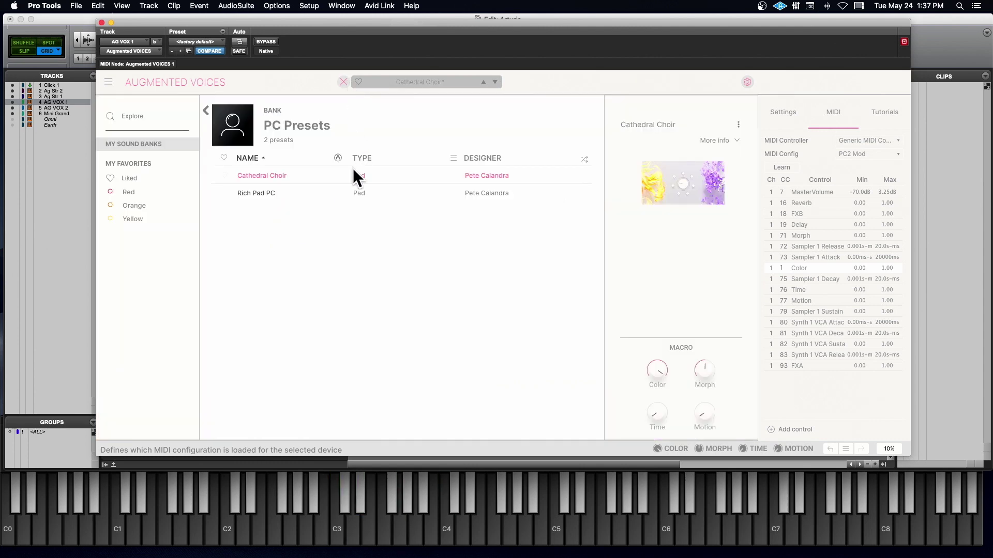
pyautogui.click(341, 81)
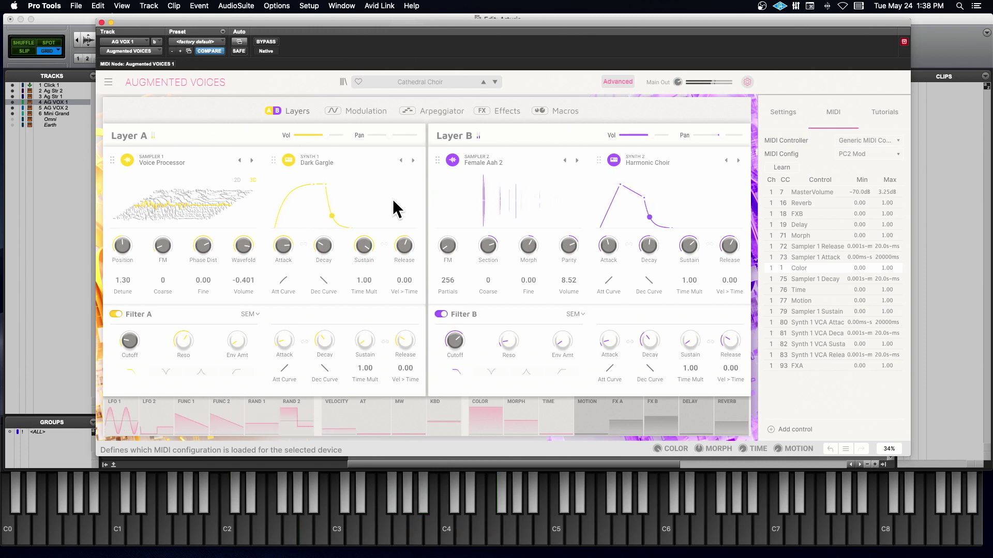
pyautogui.click(345, 110)
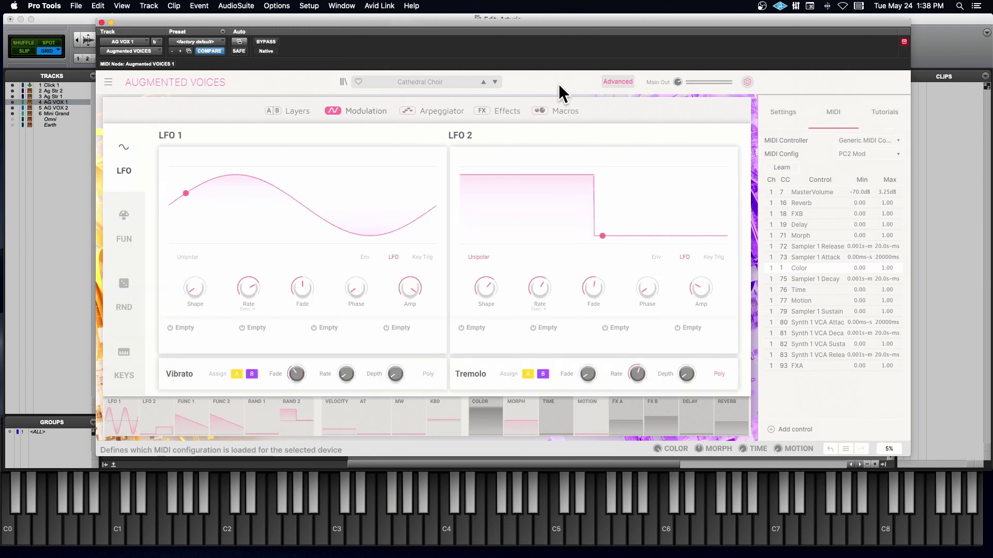
# Step: Raise the Motion macro on the main view and return to the advanced view
pyautogui.click(610, 82)
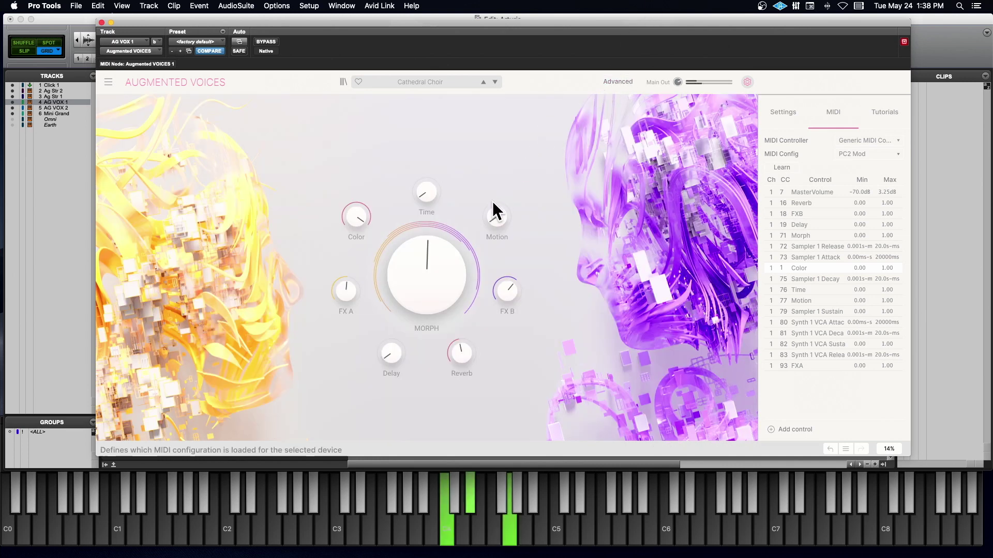
pyautogui.moveTo(495, 214); pyautogui.dragTo(495, 197)
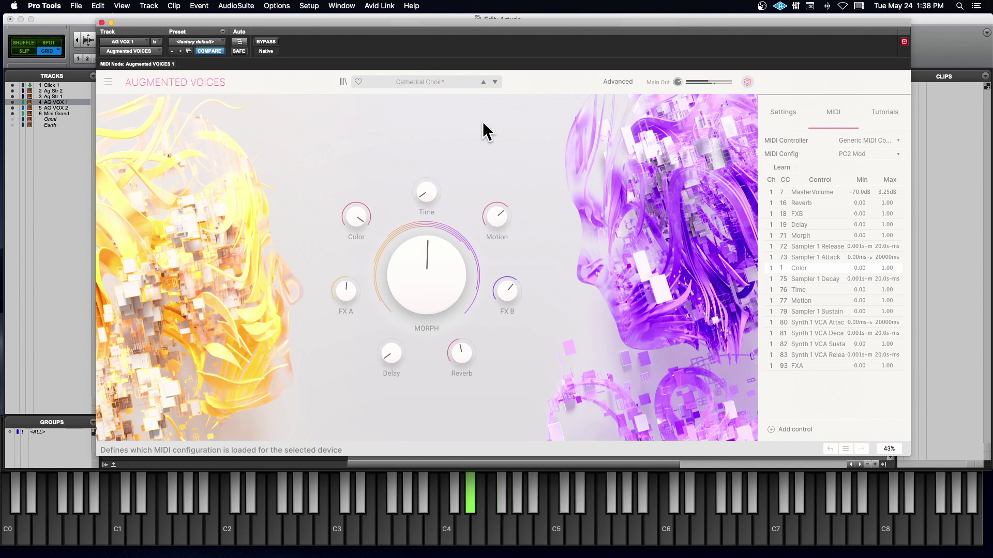
pyautogui.click(625, 78)
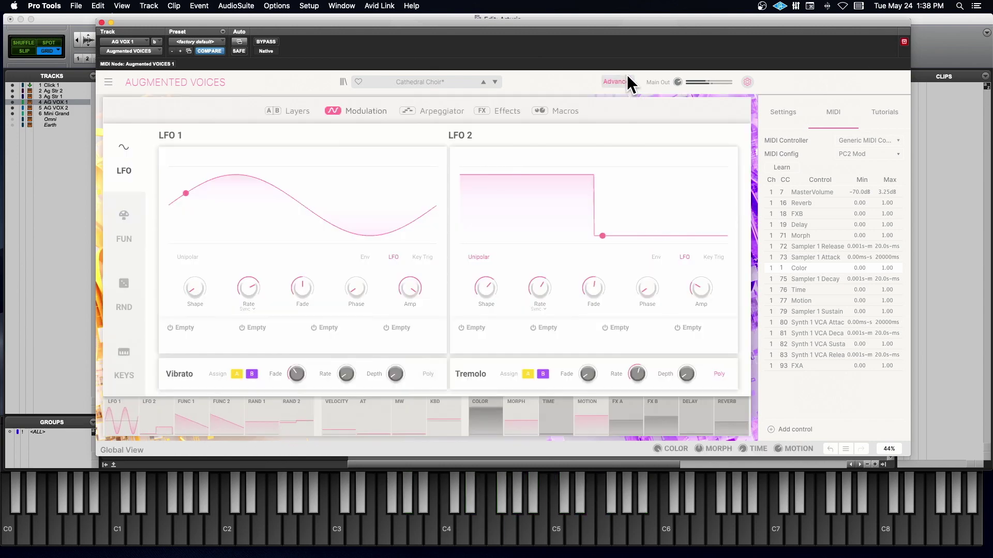
# Step: Bypass the Chorus JUN-6 effects on Layers A and B and the main Delay and Reverb
pyautogui.click(486, 109)
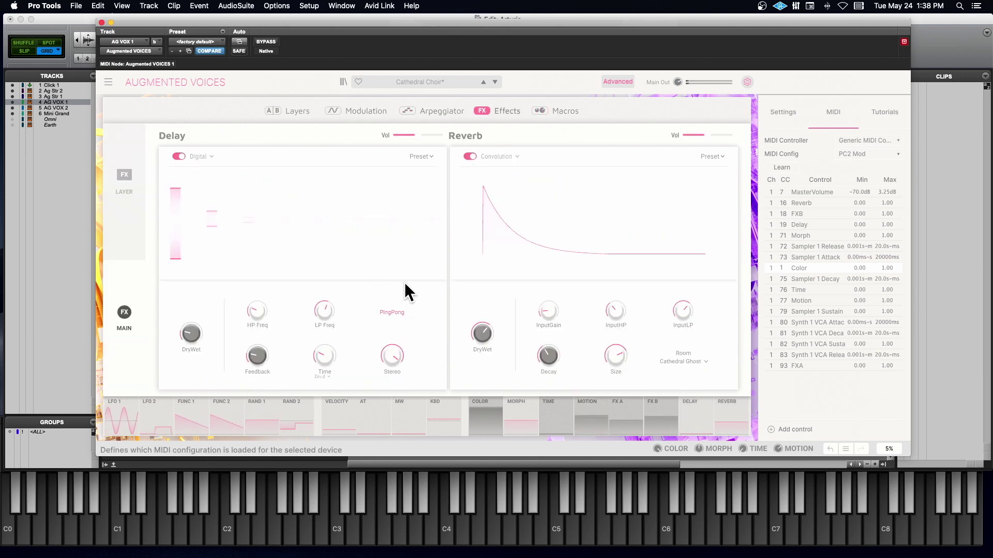
pyautogui.click(112, 185)
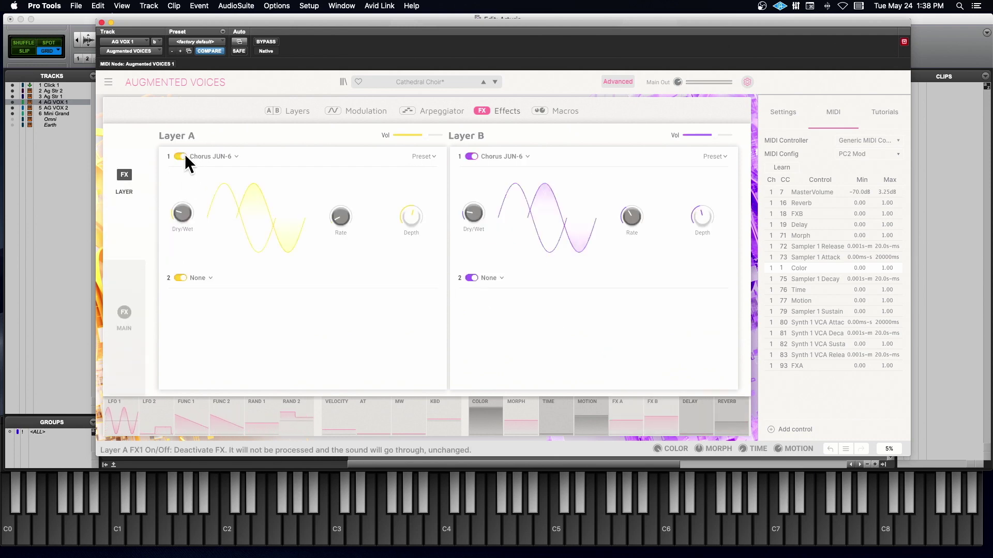
pyautogui.click(469, 157)
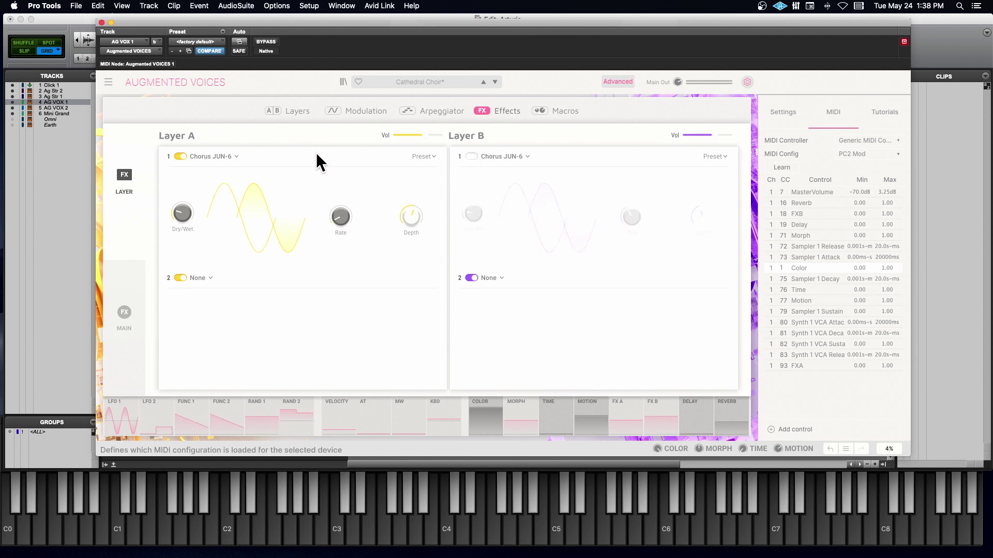
pyautogui.click(178, 156)
pyautogui.click(124, 312)
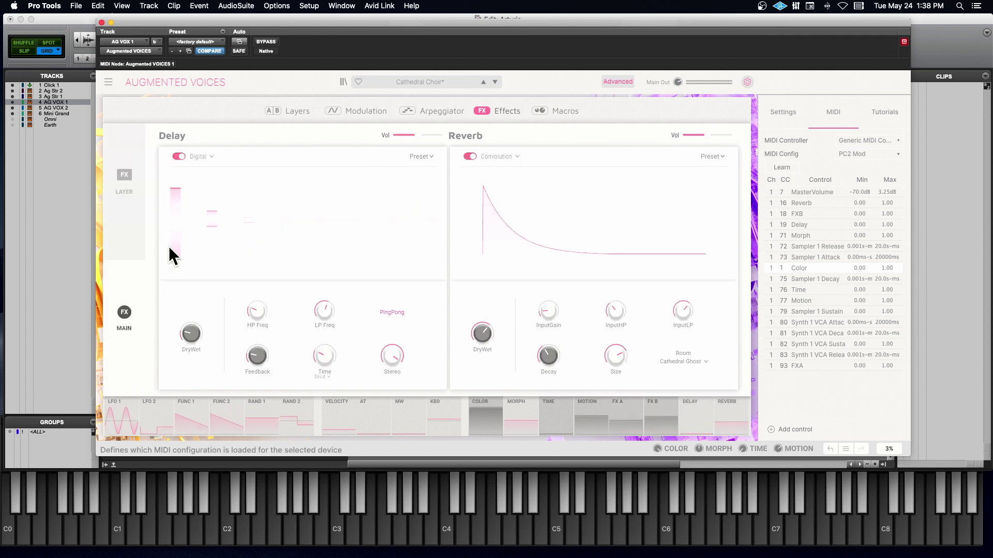
pyautogui.click(466, 156)
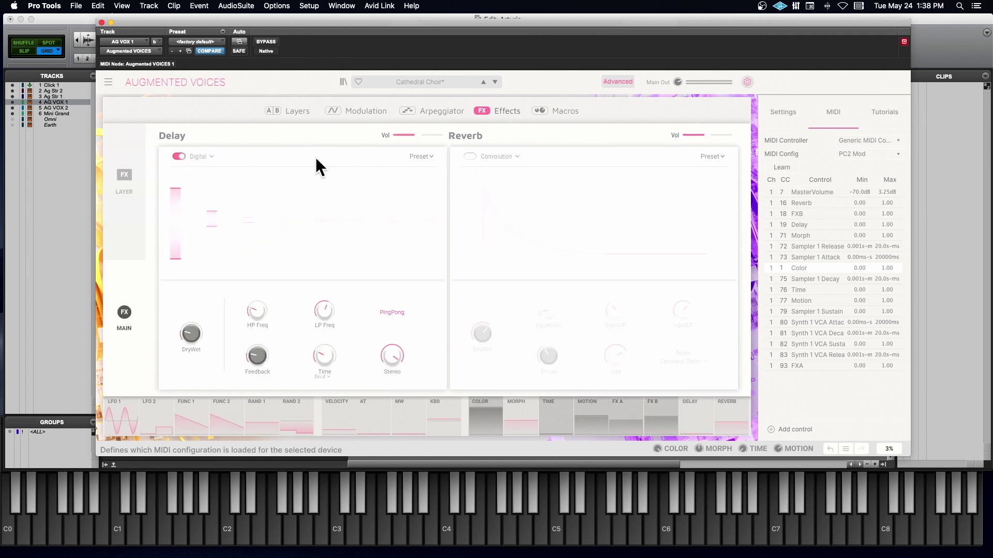
pyautogui.click(179, 153)
# Step: Reactivate both layers' Chorus JUN-6 effects, and lower the Motion macro to its minimum on the main view
pyautogui.click(126, 173)
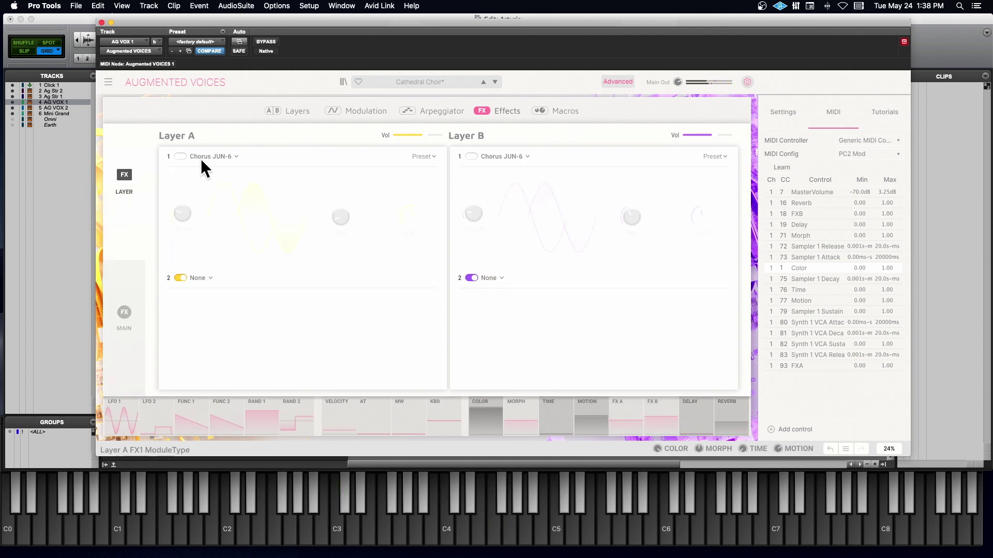
pyautogui.click(181, 155)
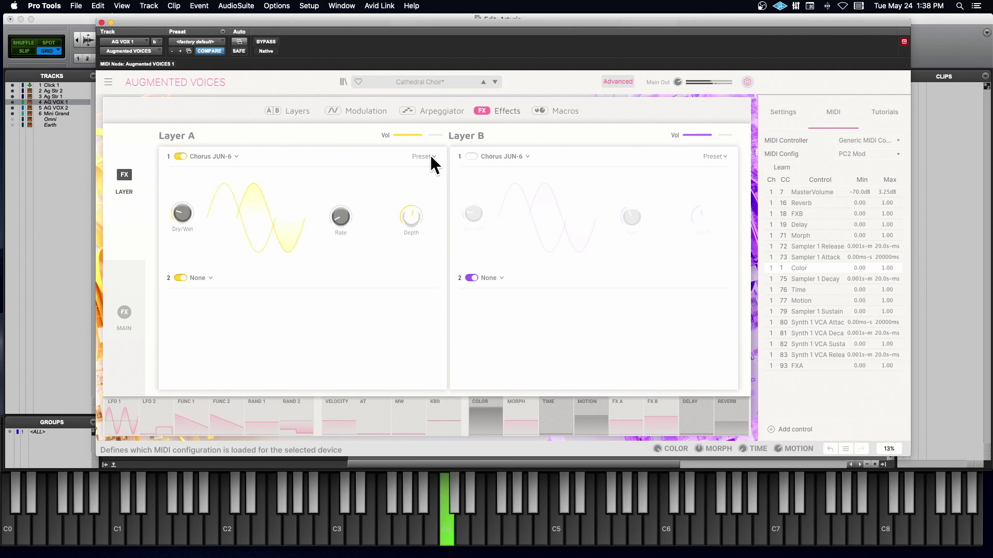
pyautogui.click(471, 156)
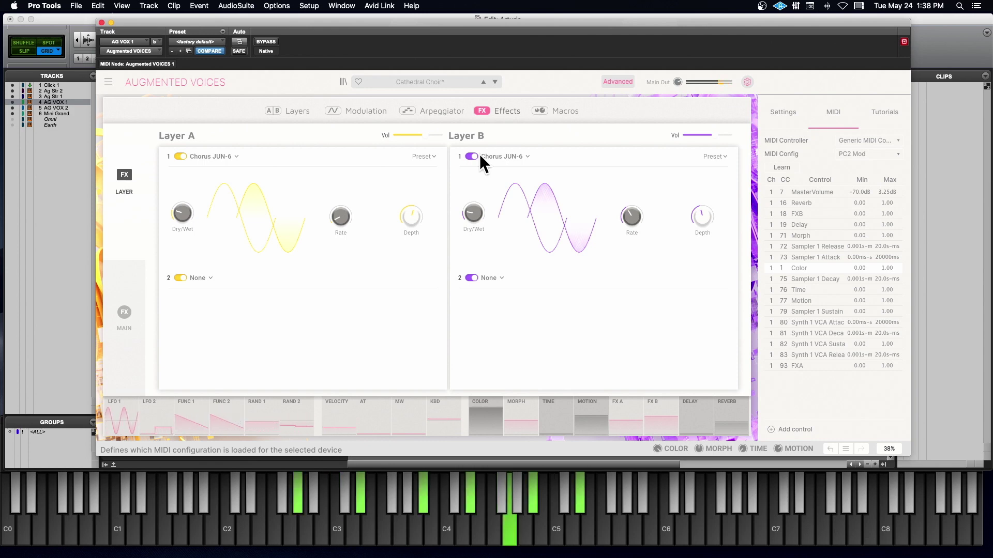
pyautogui.click(619, 81)
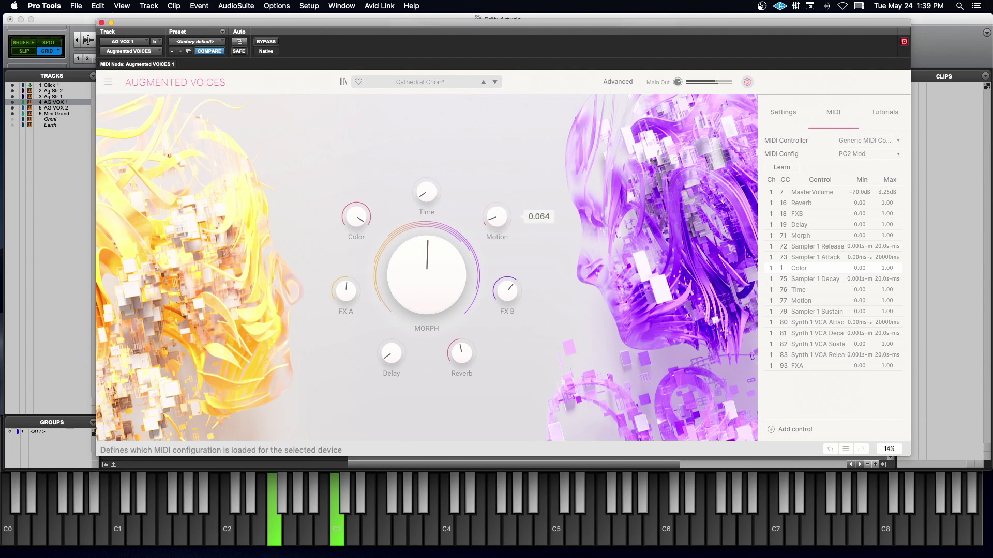
pyautogui.click(612, 79)
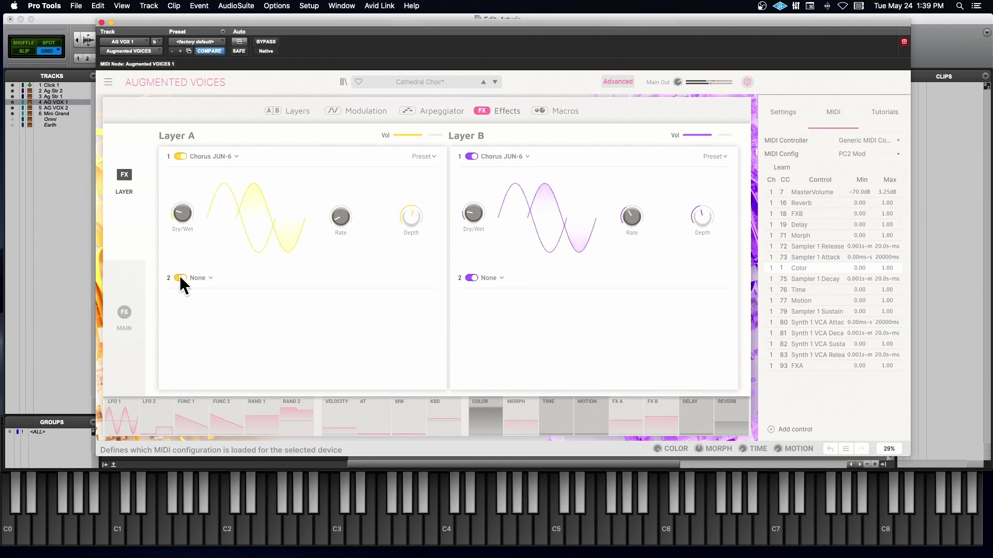
# Step: Reactivate the main Convolution reverb and Digital delay, viewing the available reverb types
pyautogui.click(135, 305)
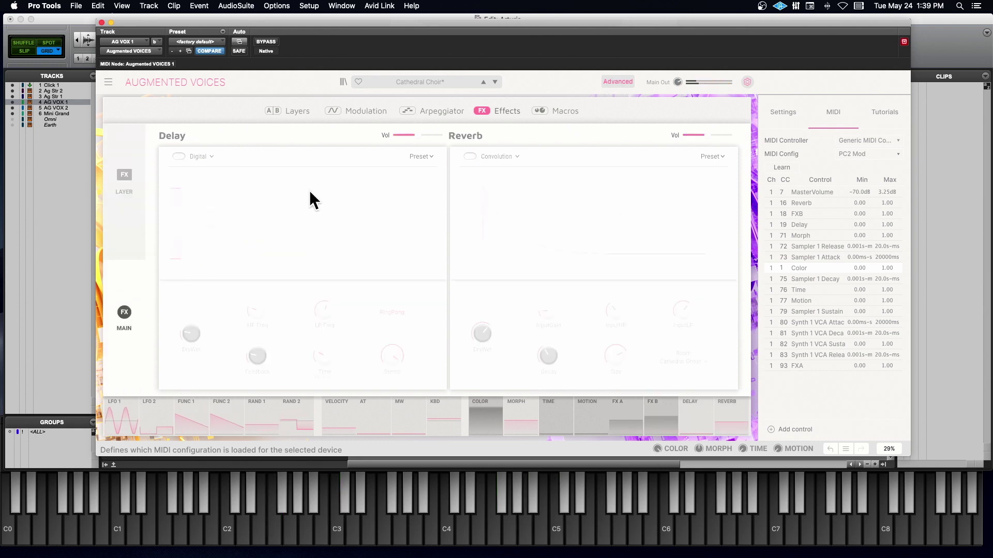
pyautogui.click(470, 155)
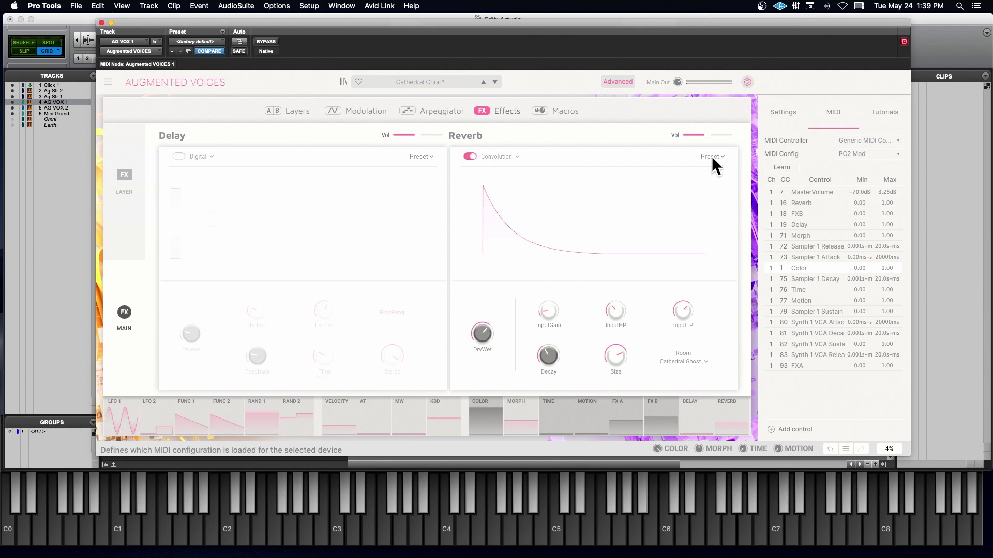
pyautogui.click(711, 156)
pyautogui.click(498, 153)
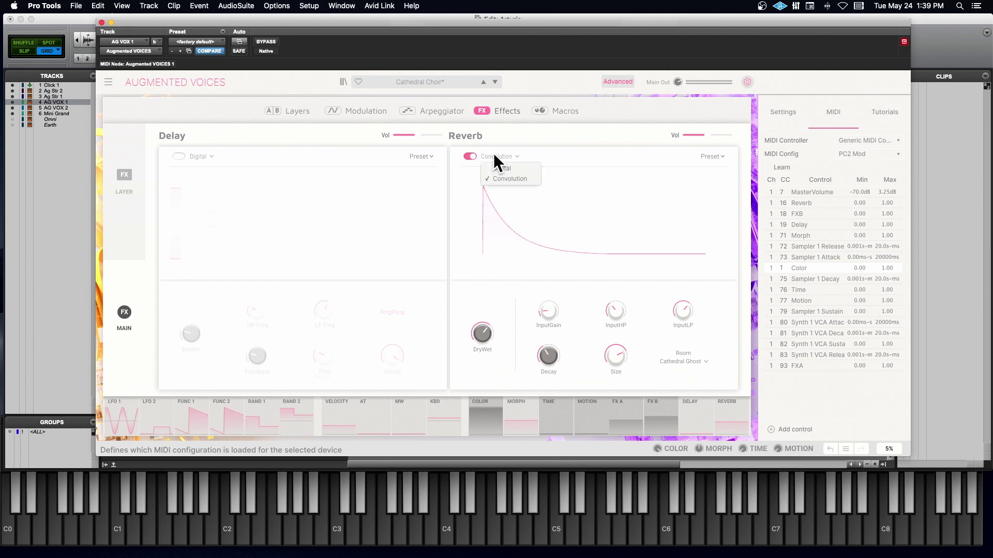
pyautogui.click(580, 139)
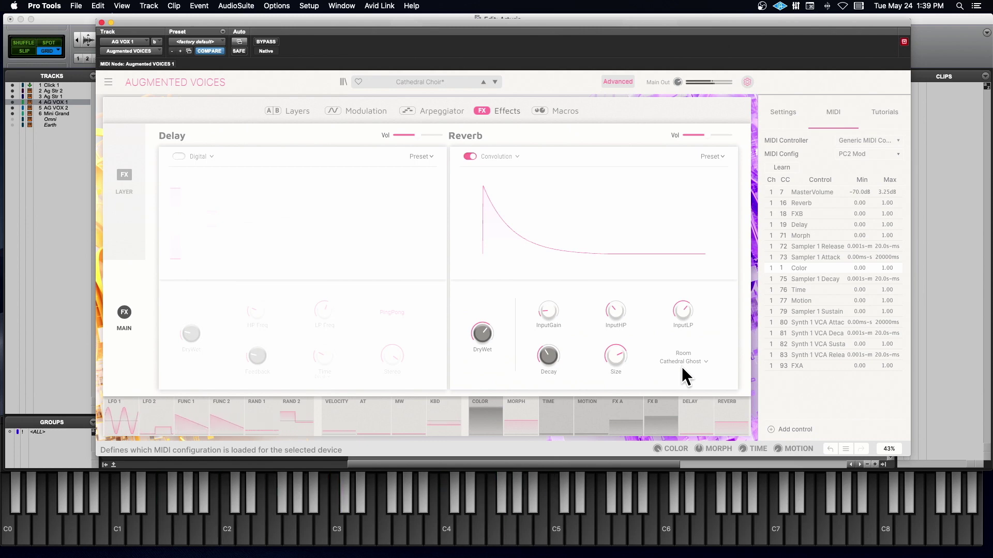
pyautogui.click(179, 155)
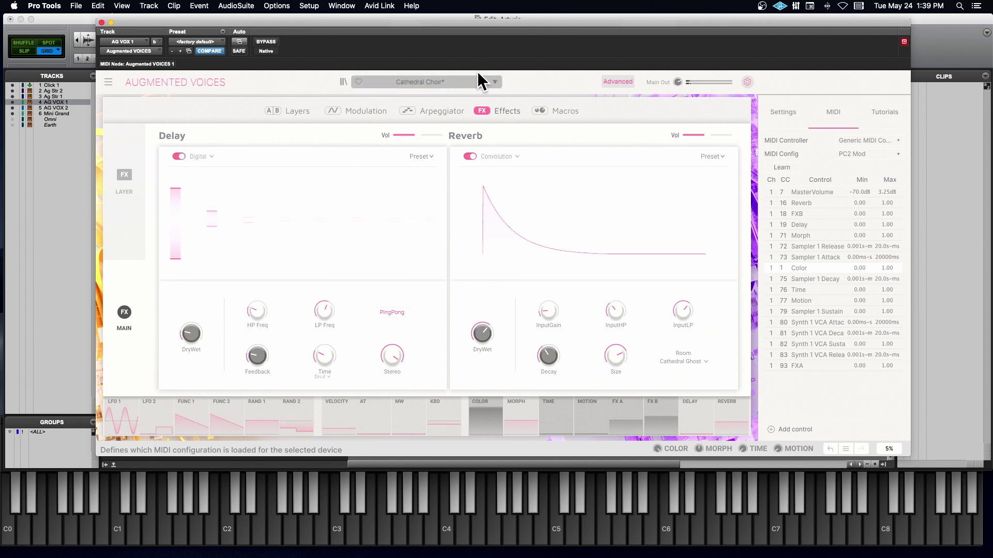
# Step: On the main view, sweep the Morph macro down to its minimum and back up to around the middle
pyautogui.click(618, 81)
pyautogui.moveTo(395, 265)
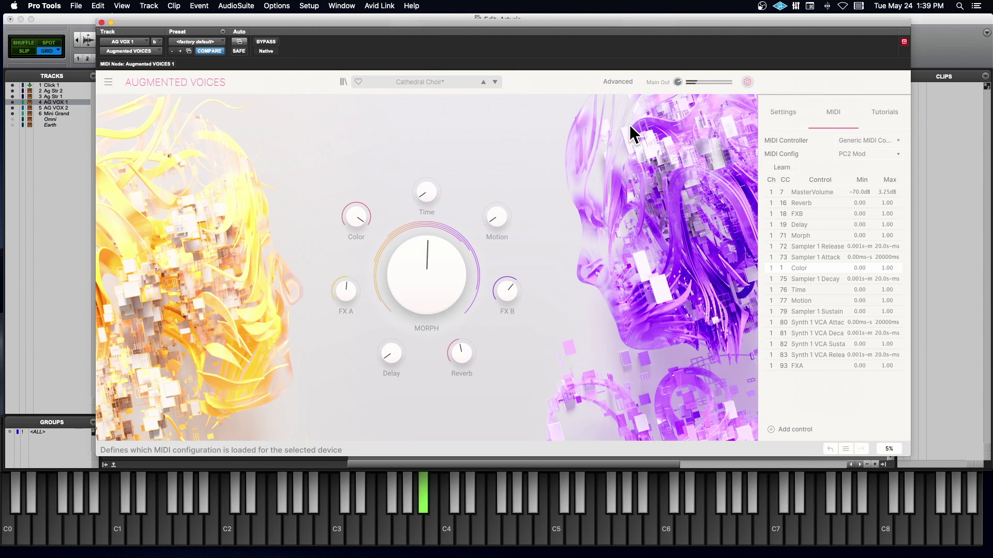
pyautogui.moveTo(420, 249); pyautogui.dragTo(420, 300)
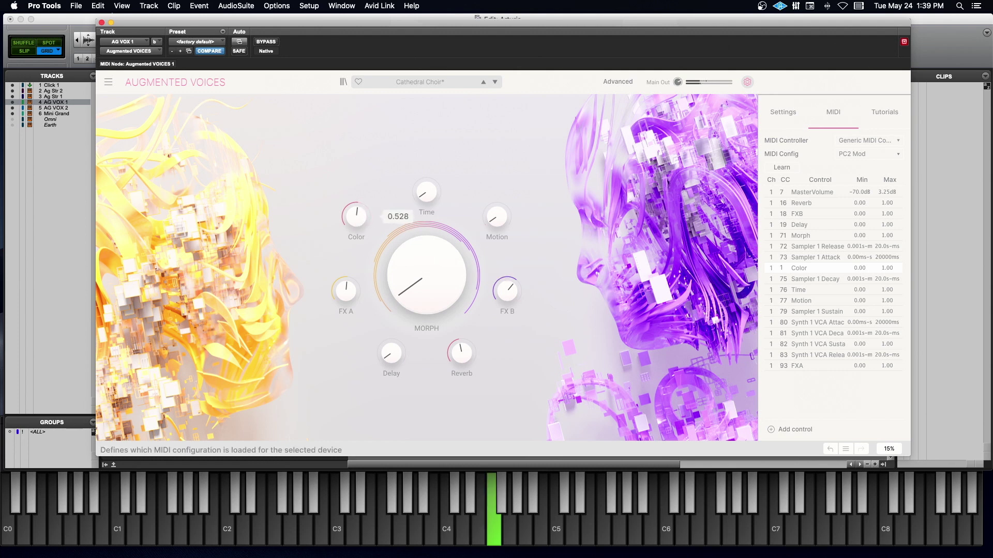
pyautogui.moveTo(400, 273); pyautogui.dragTo(400, 220)
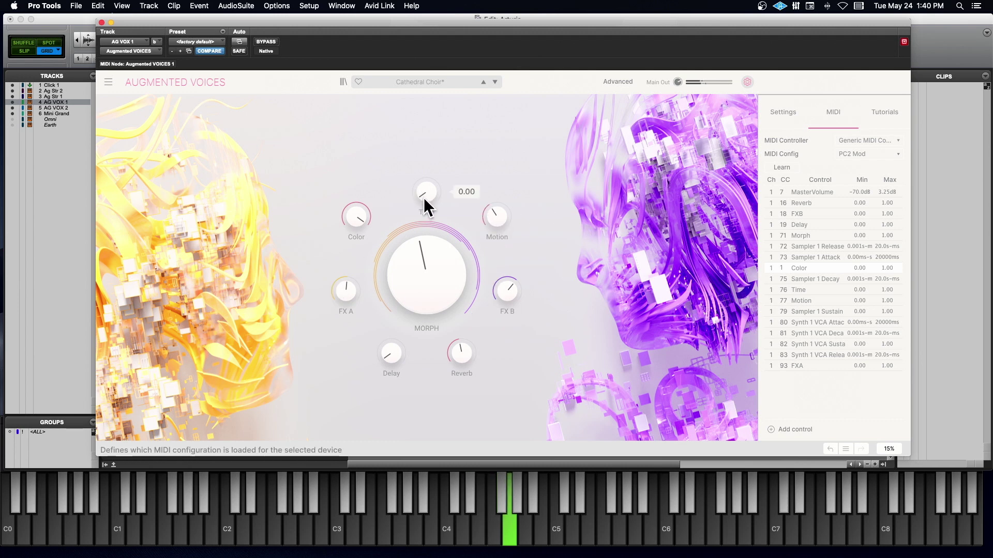
# Step: Raise the Reverb macro, set Delay to 0.816, and set Color to 1.00
pyautogui.moveTo(460, 356); pyautogui.dragTo(460, 302)
pyautogui.moveTo(391, 357); pyautogui.dragTo(391, 279)
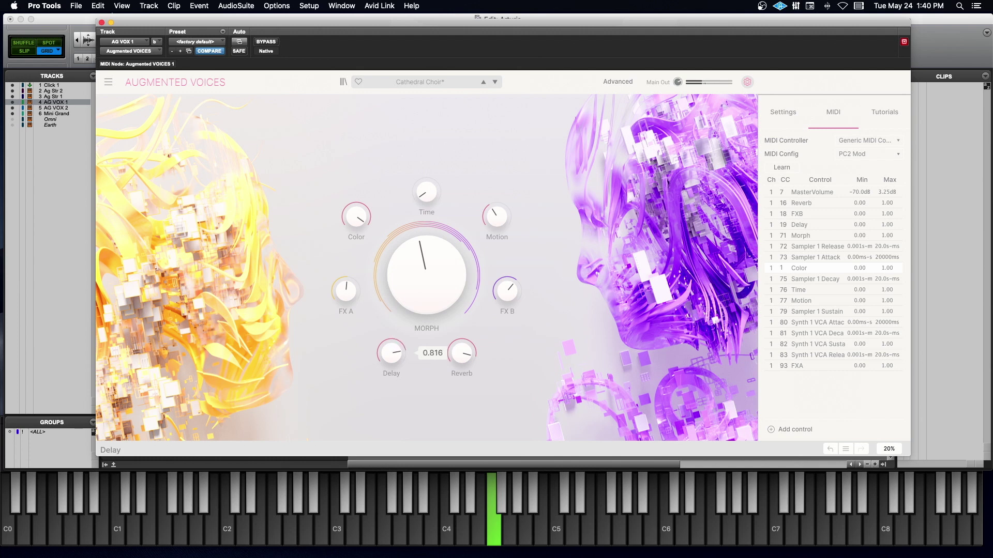
pyautogui.moveTo(355, 214)
pyautogui.mouseDown()
pyautogui.moveTo(355, 196)
pyautogui.moveTo(355, 217)
pyautogui.mouseUp()
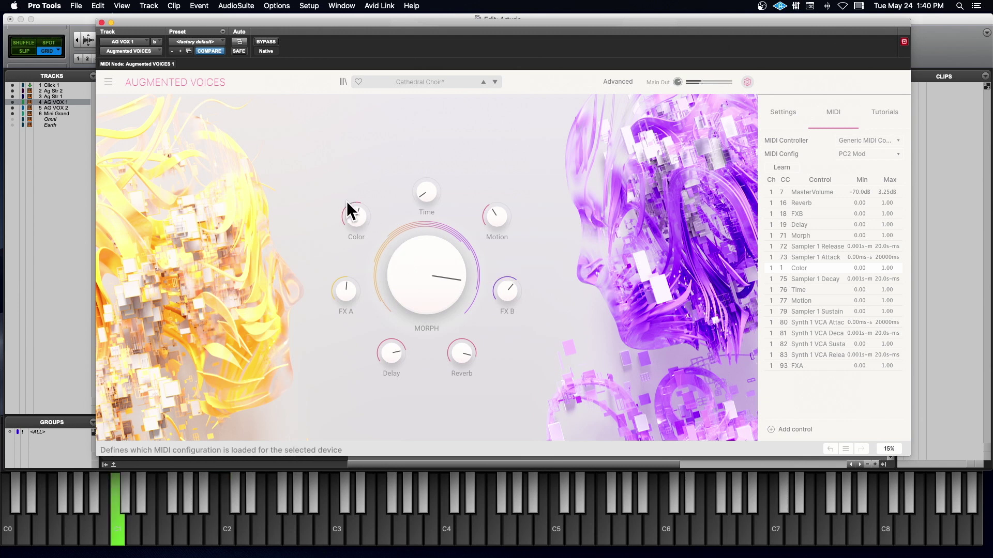
pyautogui.moveTo(352, 217); pyautogui.dragTo(352, 186)
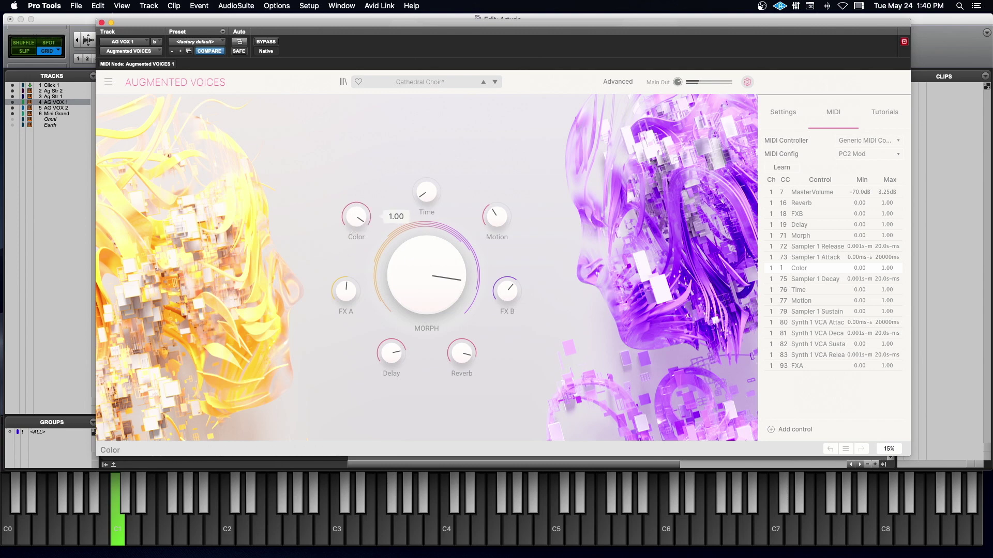
# Step: Record-enable the AG VOX 2 track and open its Augmented Voices plug-in in place of the AG VOX 1 one
pyautogui.click(102, 22)
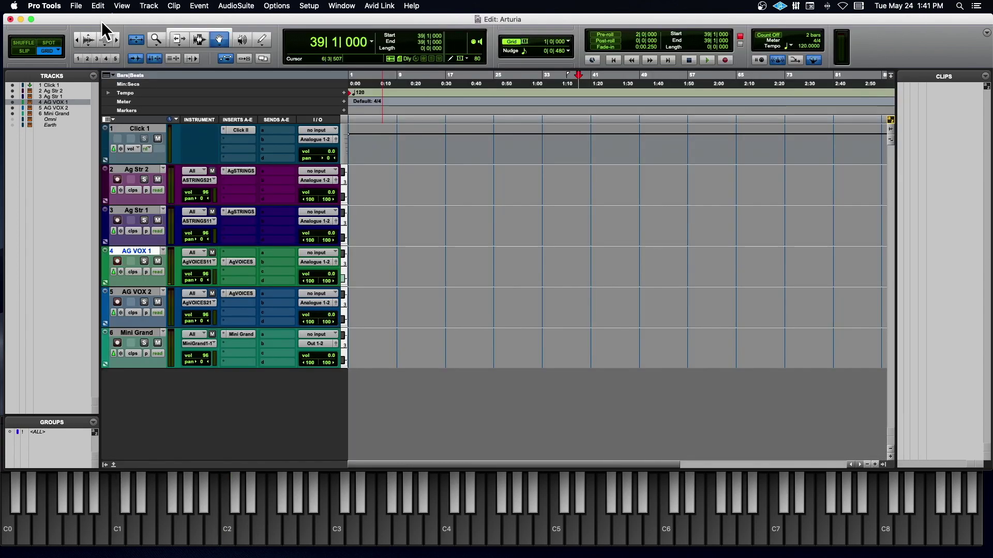
pyautogui.click(117, 302)
pyautogui.click(236, 293)
pyautogui.click(319, 192)
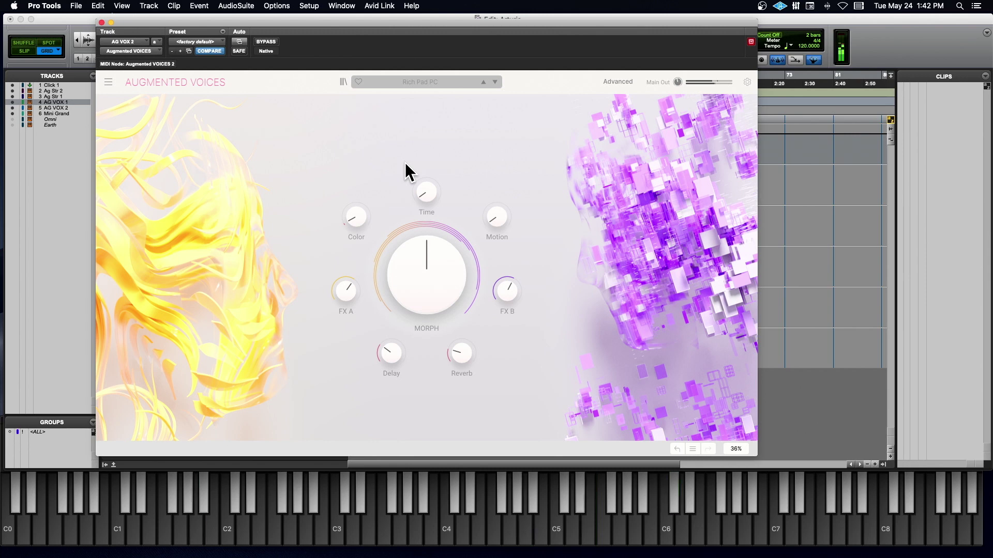
# Step: Lower the Rich Pad PC preset's Color macro to its minimum and set Morph to 0.488
pyautogui.moveTo(355, 216)
pyautogui.mouseDown()
pyautogui.moveTo(355, 195)
pyautogui.moveTo(355, 224)
pyautogui.mouseUp()
pyautogui.moveTo(406, 245); pyautogui.dragTo(406, 270)
pyautogui.moveTo(454, 230); pyautogui.dragTo(454, 213)
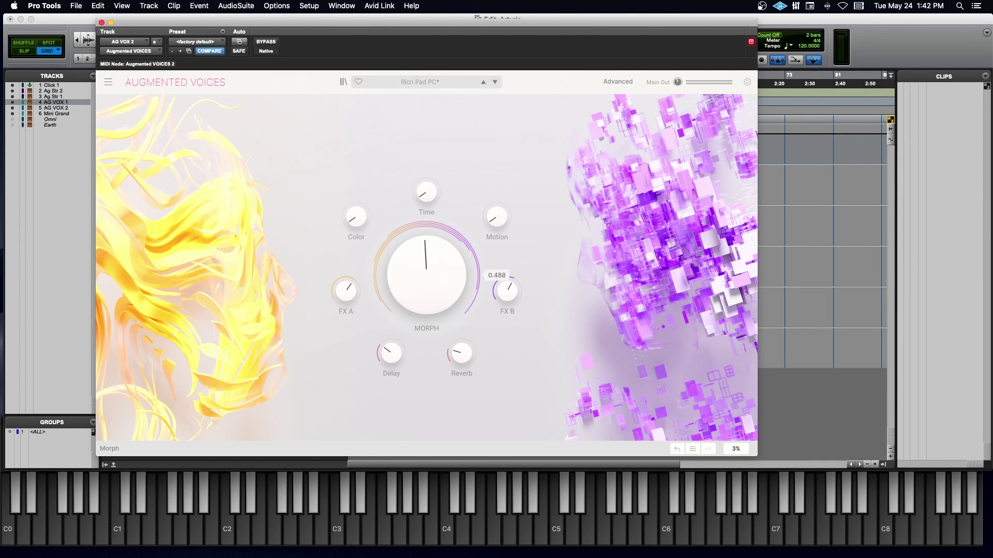
# Step: Bypass Sampler 2, Broken Tube Desk, in the advanced view, plus the Layer A Stereo Pan and Layer B Chorus effects
pyautogui.click(621, 82)
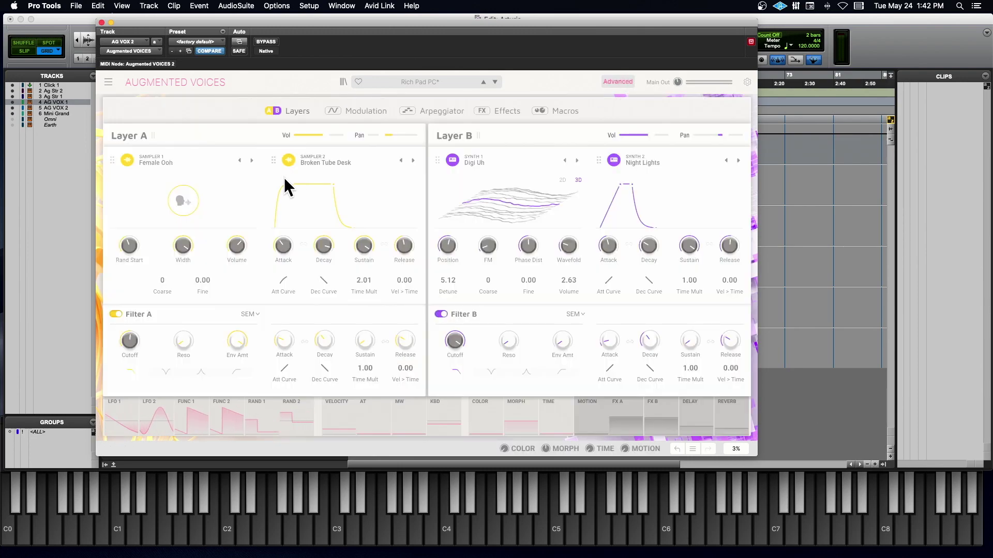
pyautogui.click(285, 158)
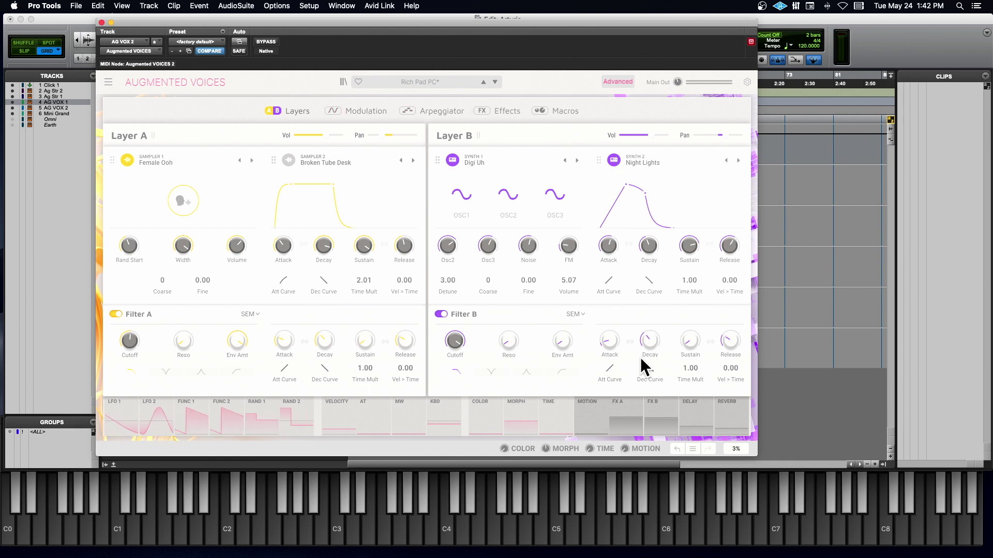
pyautogui.click(507, 111)
pyautogui.click(179, 156)
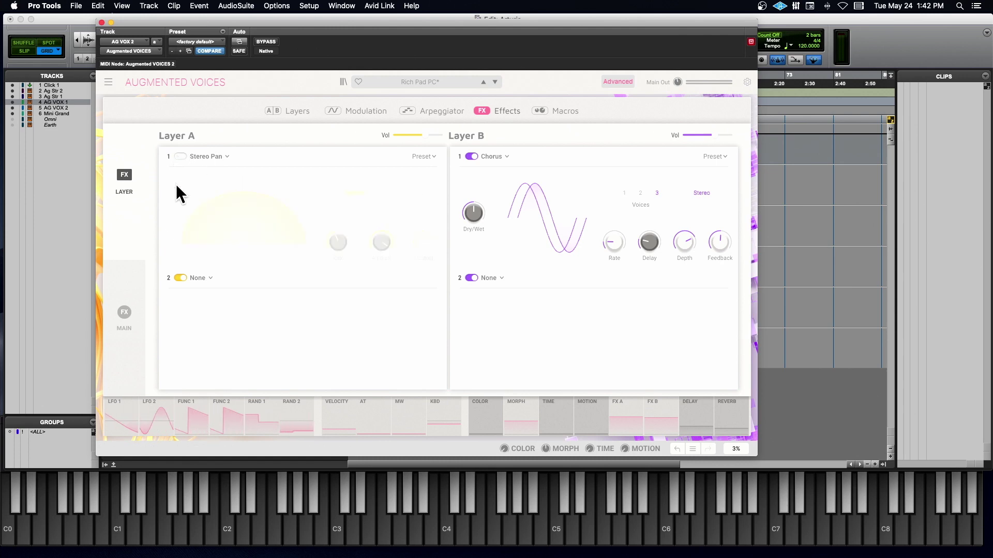
pyautogui.click(470, 156)
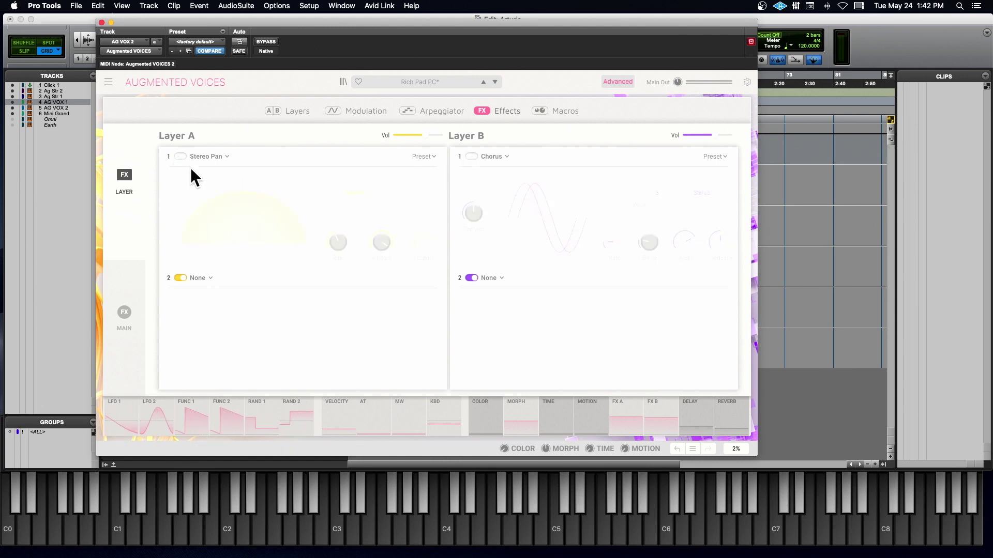
# Step: Bypass the main Digital delay and Digital reverb
pyautogui.click(135, 310)
pyautogui.click(178, 157)
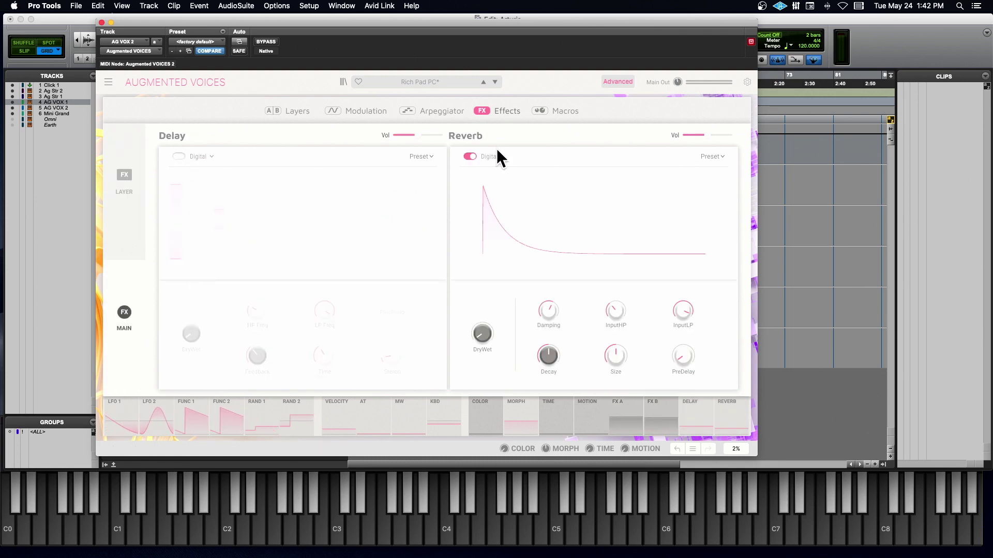
pyautogui.click(470, 156)
# Step: On the Layers page, bypass both Layer B synths and raise Filter A's Cutoff to its maximum
pyautogui.click(290, 111)
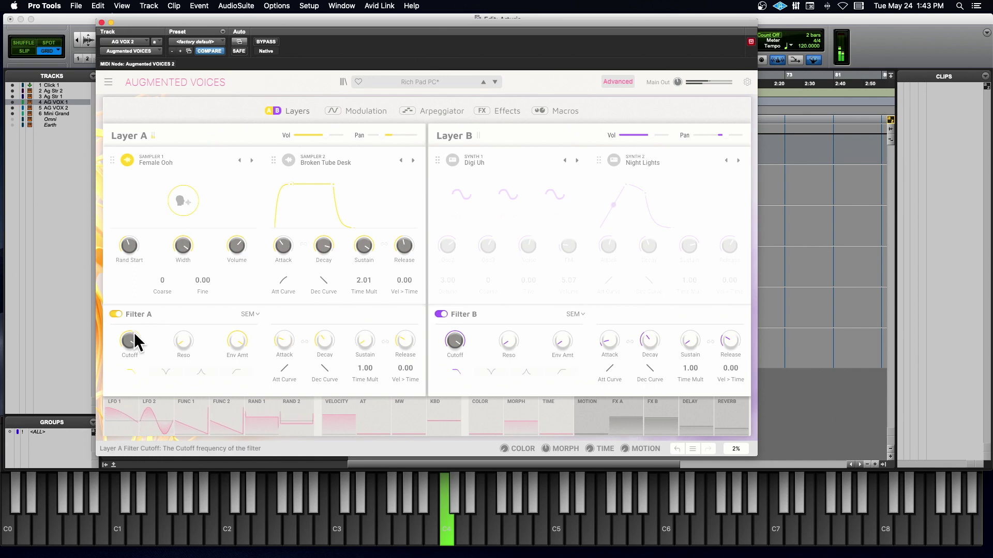
pyautogui.moveTo(130, 340)
pyautogui.moveTo(130, 339); pyautogui.dragTo(130, 320)
# Step: Reactivate the Broken Tube Desk sampler and bypass the Female Ooh sampler
pyautogui.click(289, 161)
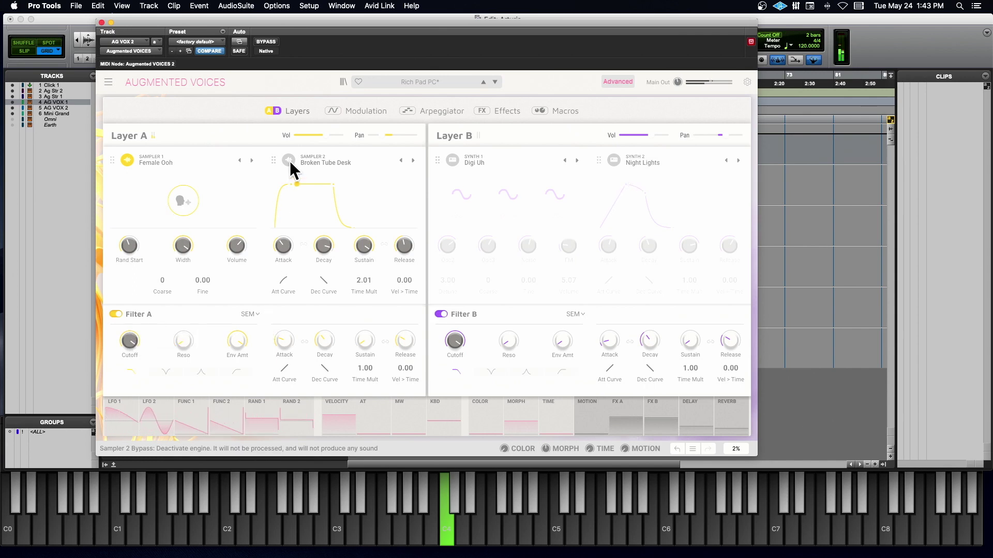
pyautogui.click(128, 160)
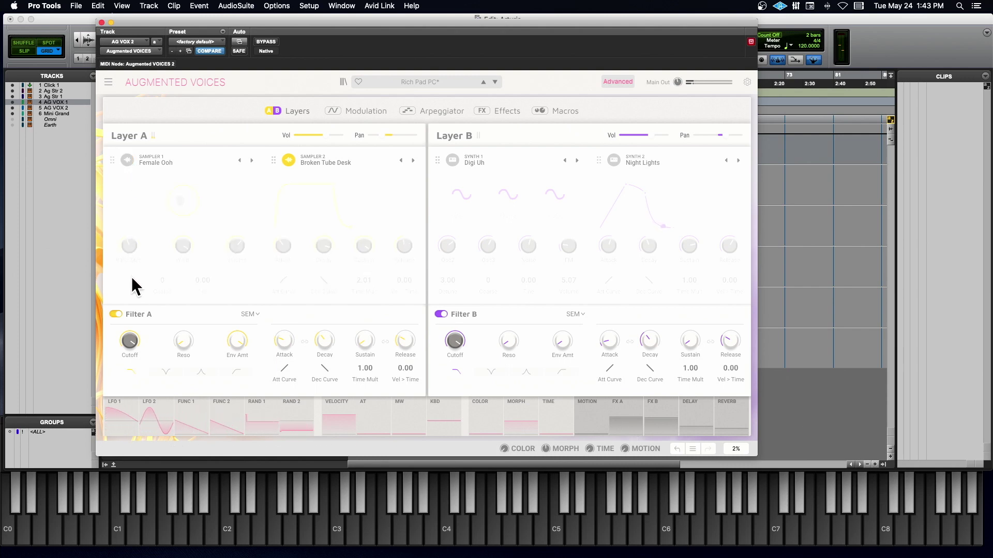
# Step: Sweep Filter A's Cutoff, swap Layer A's sampler for Layer B's Digi Uh synth, and sweep Filter B's Cutoff
pyautogui.moveTo(130, 340); pyautogui.dragTo(129, 370)
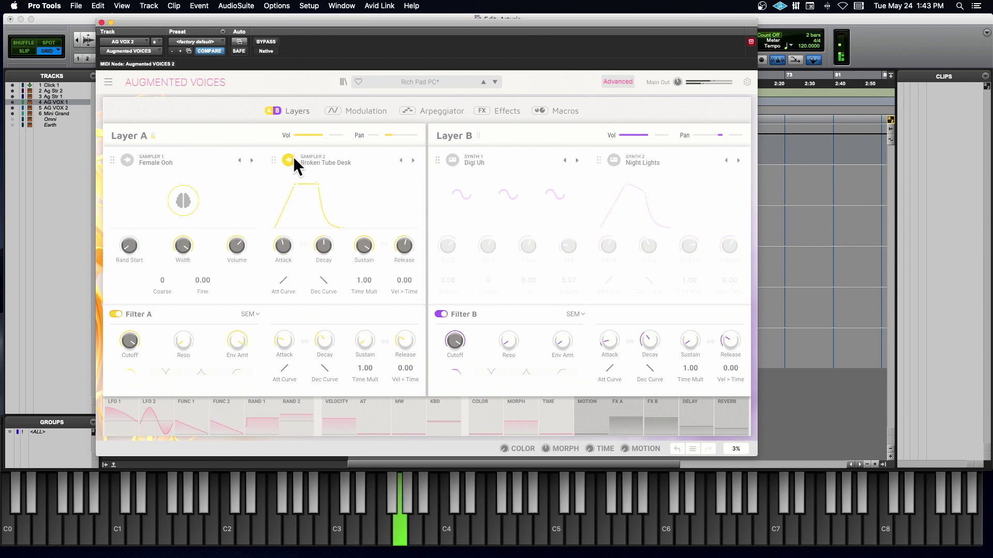
pyautogui.click(453, 161)
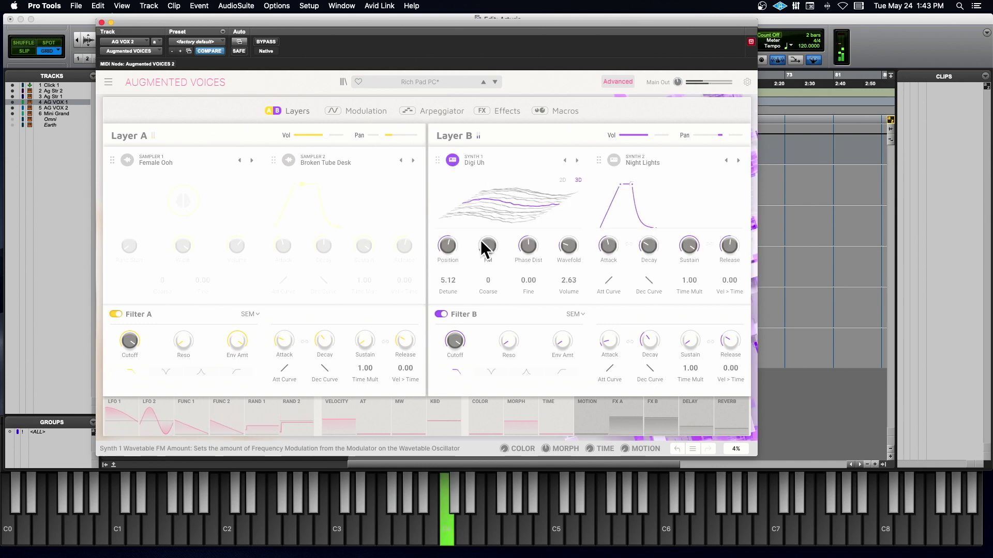
pyautogui.moveTo(454, 343); pyautogui.dragTo(455, 311)
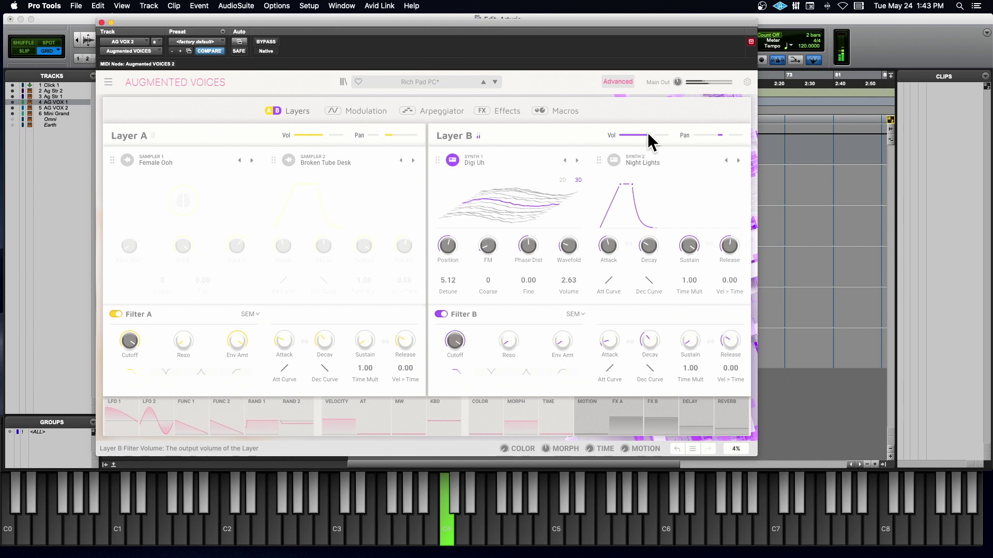
# Step: Reactivate the Night Lights synth and set its three oscillators to triangle, square and sawtooth waves
pyautogui.click(615, 160)
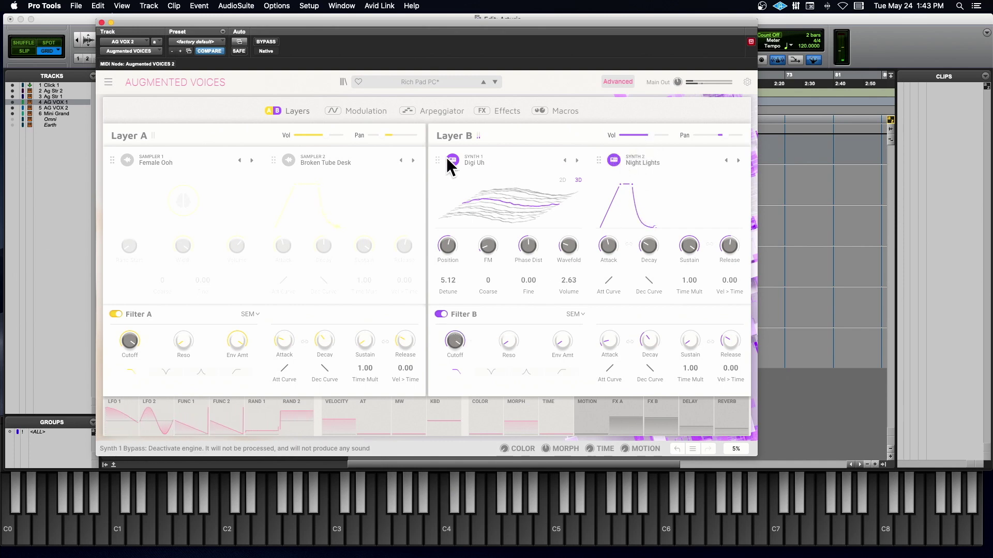
pyautogui.click(633, 162)
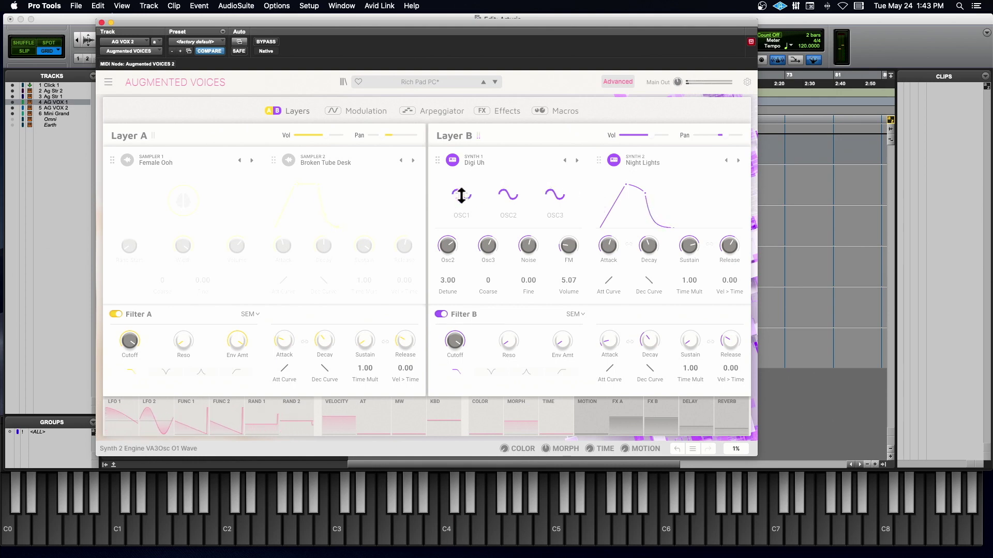
pyautogui.moveTo(462, 194); pyautogui.dragTo(554, 189)
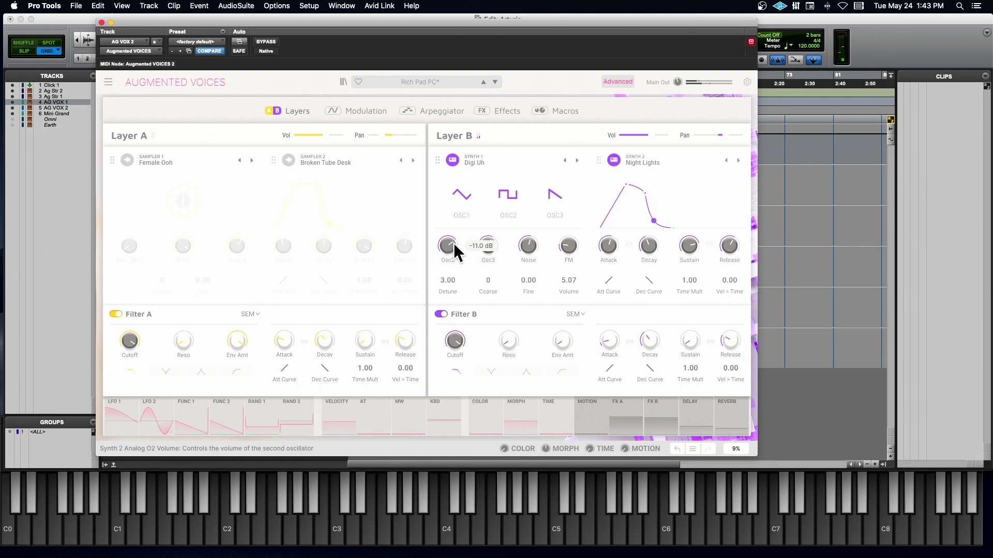
# Step: Set the Night Lights synth's unison Detune to 1.82
pyautogui.moveTo(482, 247)
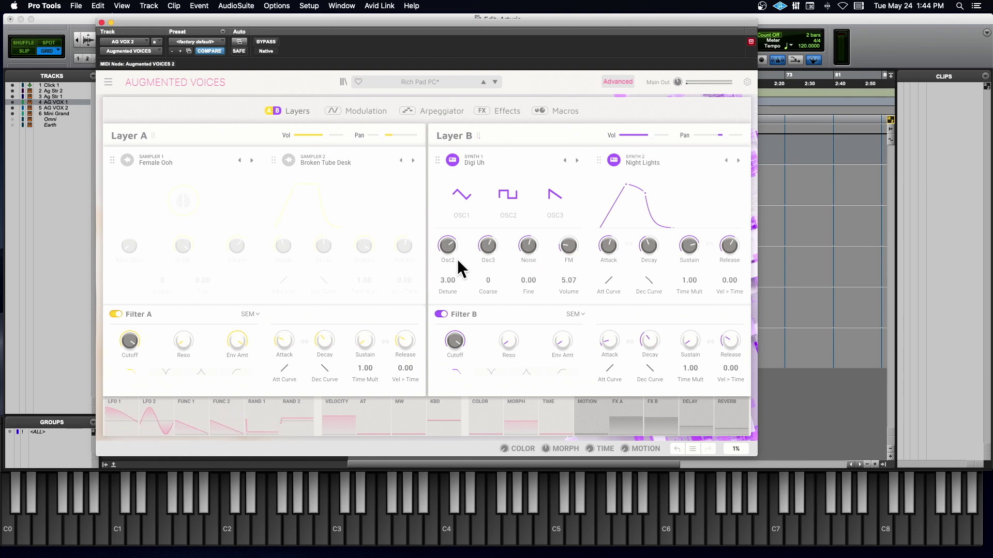
pyautogui.moveTo(447, 280)
pyautogui.mouseDown()
pyautogui.moveTo(449, 271)
pyautogui.moveTo(449, 291)
pyautogui.mouseUp()
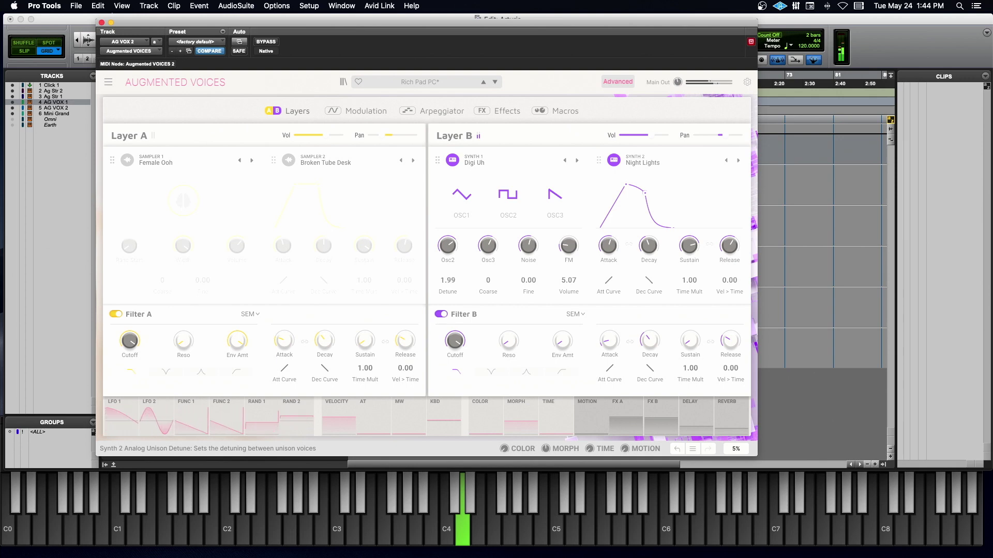
pyautogui.moveTo(452, 281); pyautogui.dragTo(452, 279)
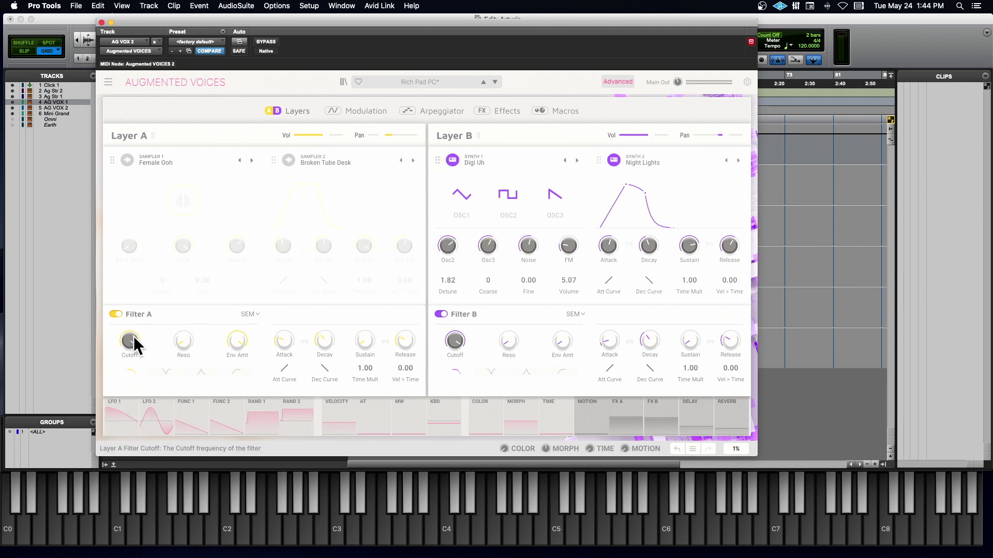
# Step: Reload the saved Rich Pad PC preset from the PC Presets bank and return to the Layers page
pyautogui.click(343, 81)
pyautogui.click(349, 204)
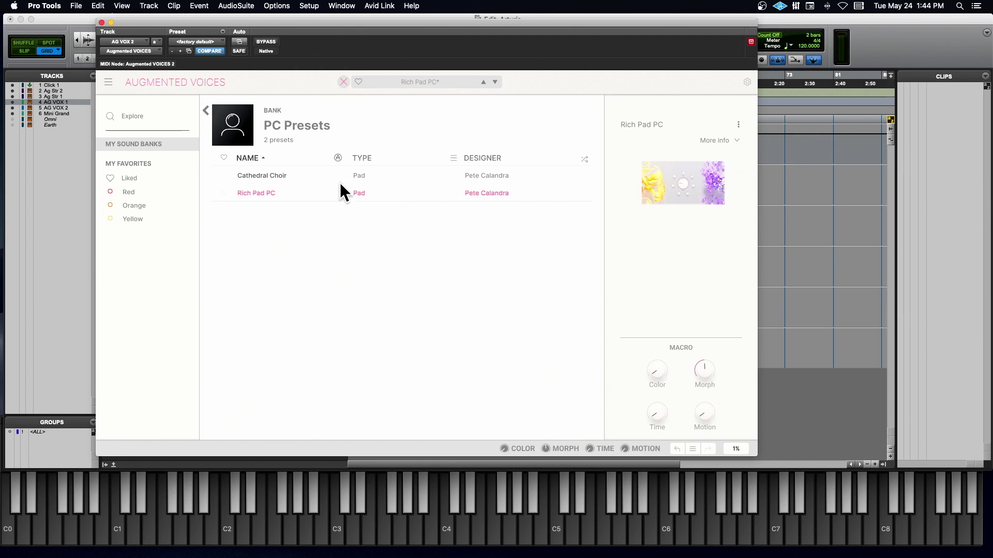
pyautogui.click(343, 82)
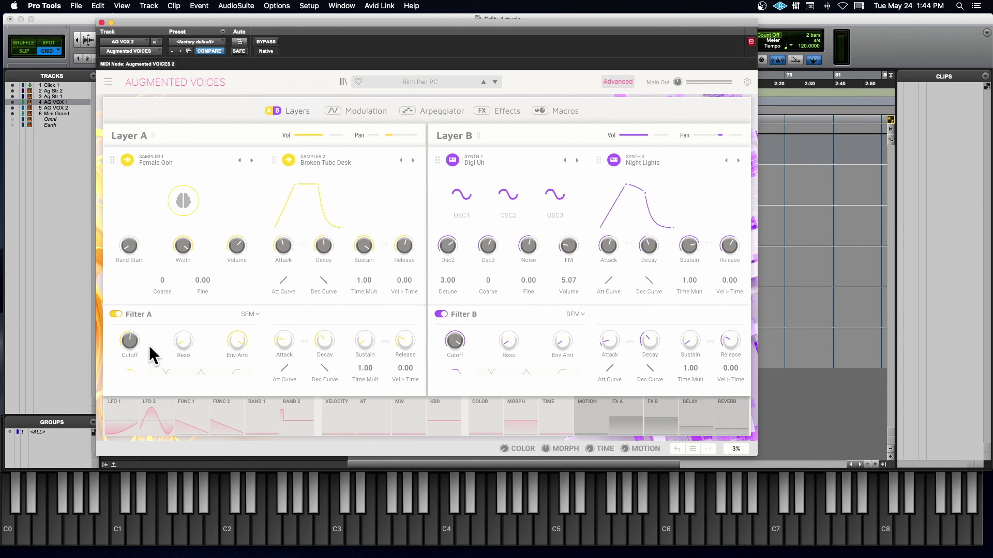
# Step: Assign the Color macro to Filter A Cutoff at about -0.69 and Filter B Cutoff at -0.74
pyautogui.click(477, 408)
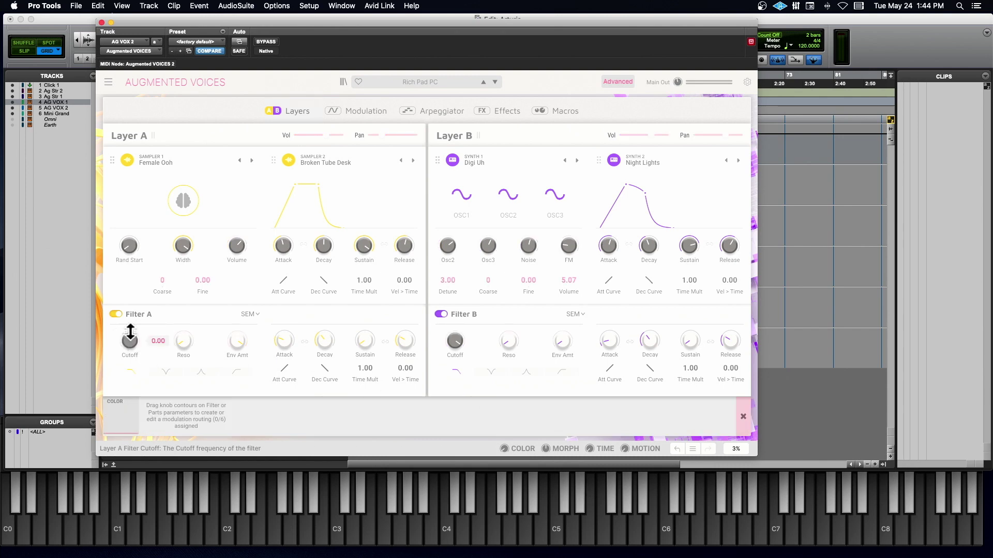
pyautogui.moveTo(129, 336); pyautogui.dragTo(129, 337)
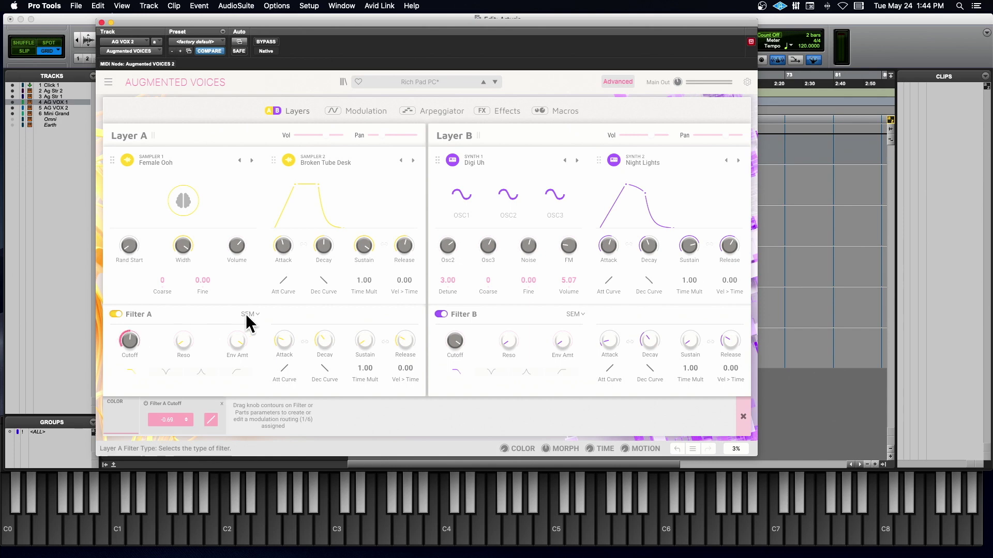
pyautogui.moveTo(455, 336); pyautogui.dragTo(455, 337)
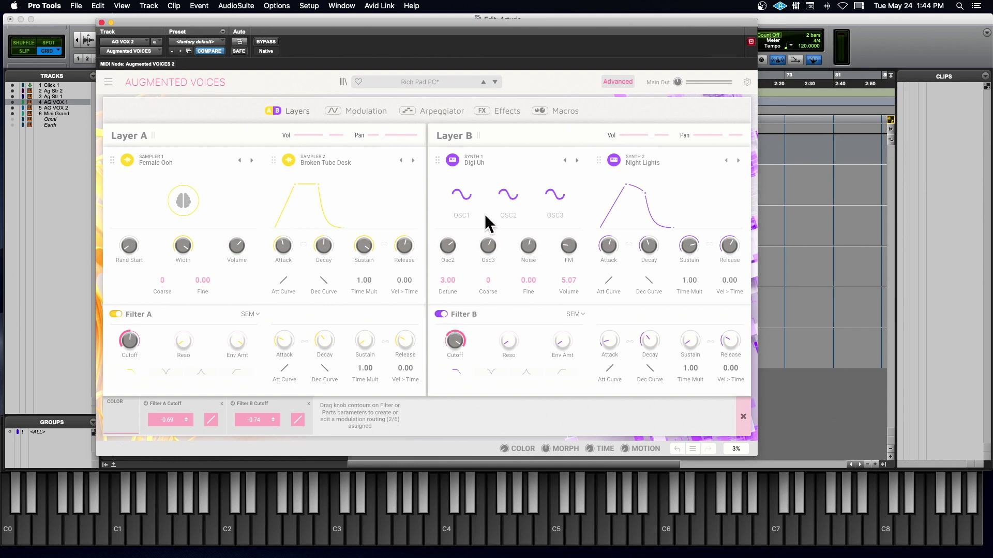
# Step: Leave the advanced view and sweep the Color macro from 0.00 up to 0.828 and back down to 0.424
pyautogui.click(613, 82)
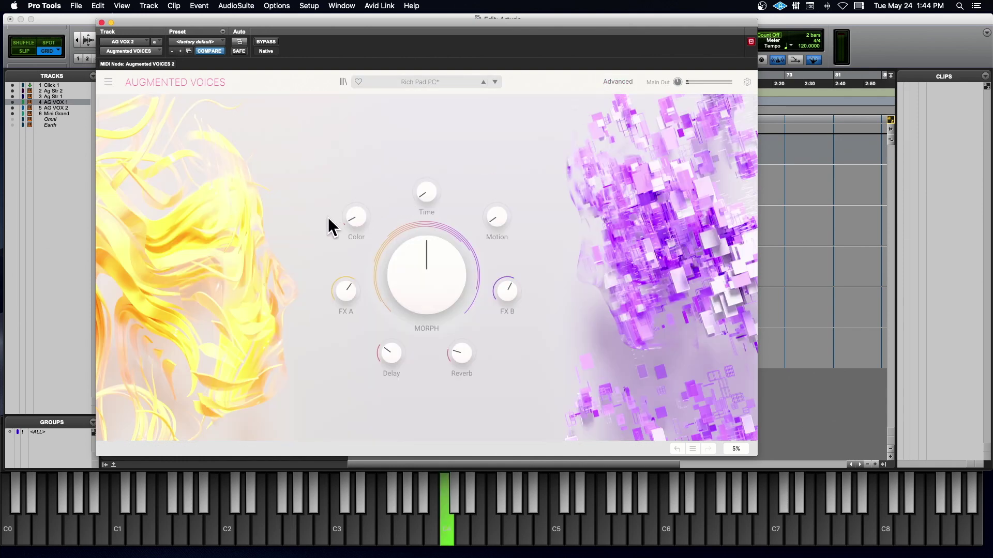
pyautogui.moveTo(346, 219)
pyautogui.mouseDown()
pyautogui.moveTo(346, 189)
pyautogui.moveTo(346, 235)
pyautogui.mouseUp()
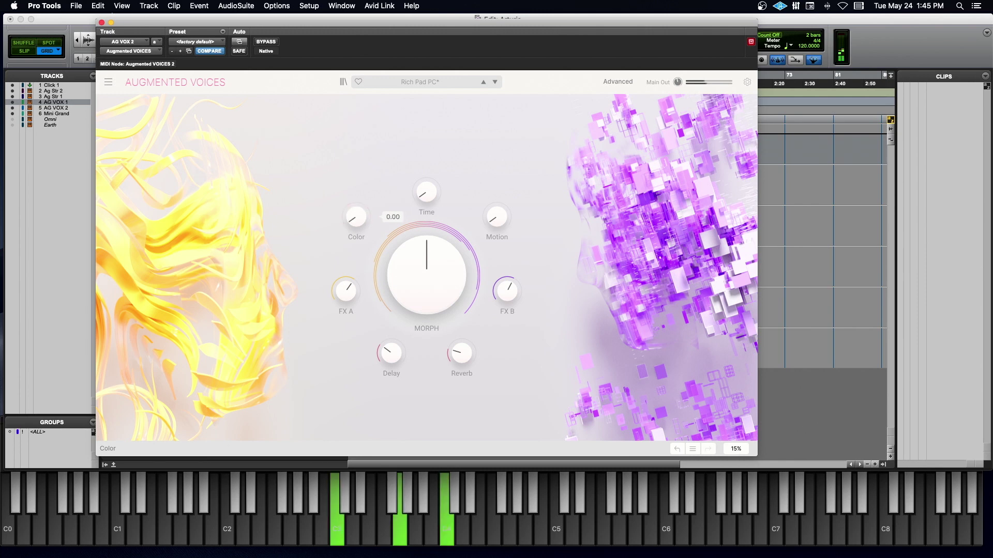
pyautogui.moveTo(356, 217); pyautogui.dragTo(355, 184)
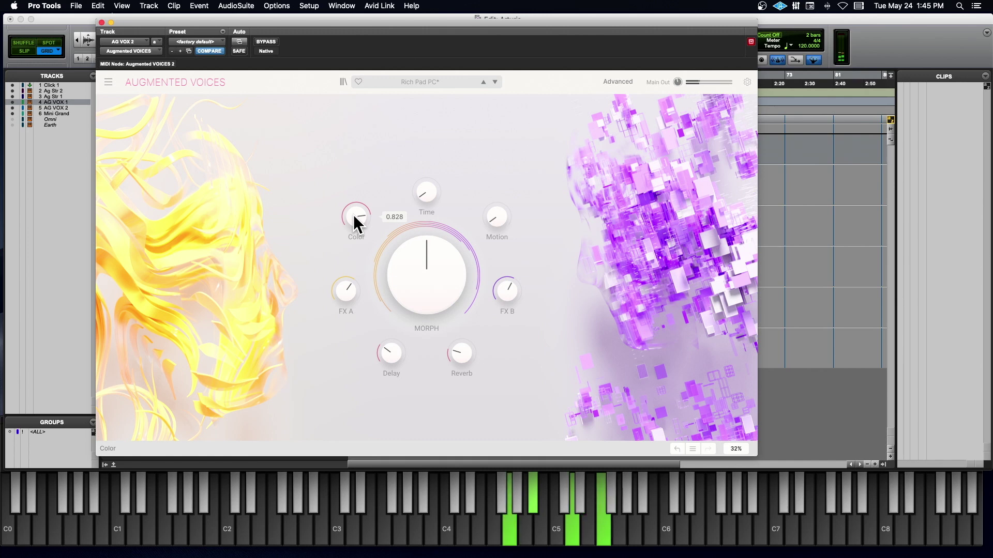
pyautogui.moveTo(356, 222); pyautogui.dragTo(356, 260)
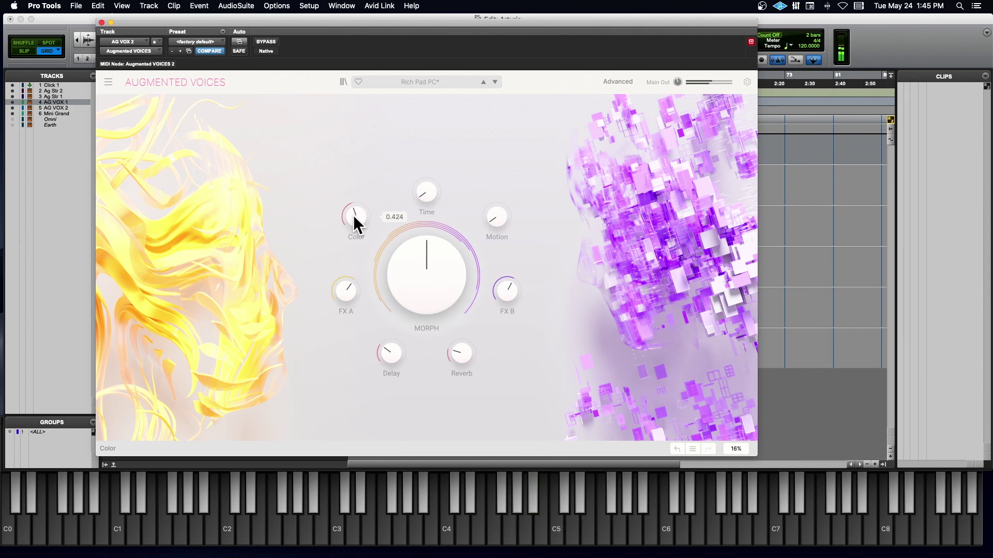